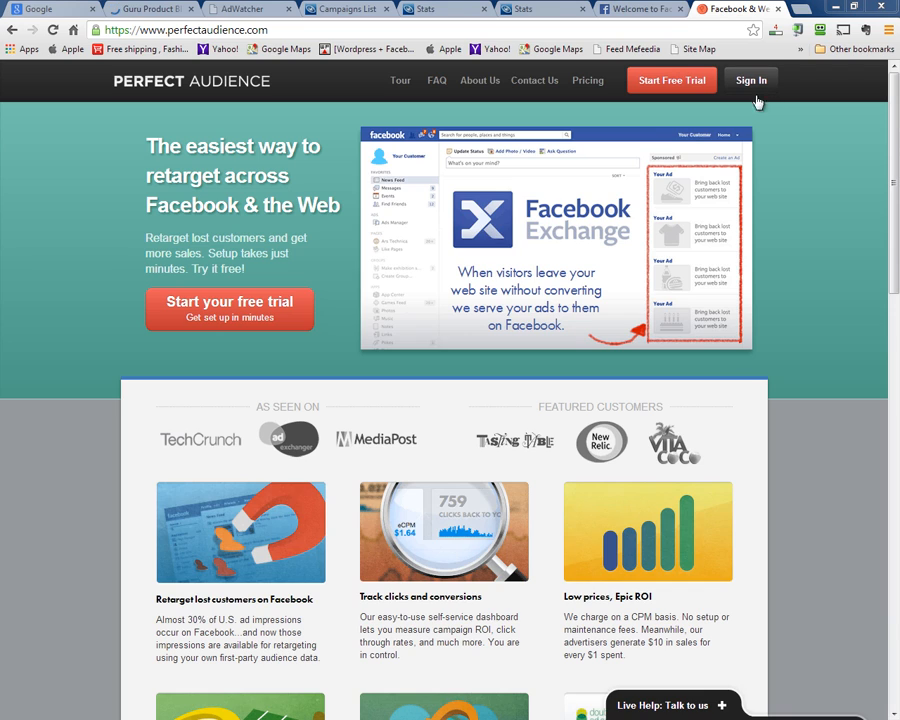
# Clear the pre-filled e-mail in the sign-up form and quick sign-in box, beginning the account e-mail
pyautogui.click(657, 87)
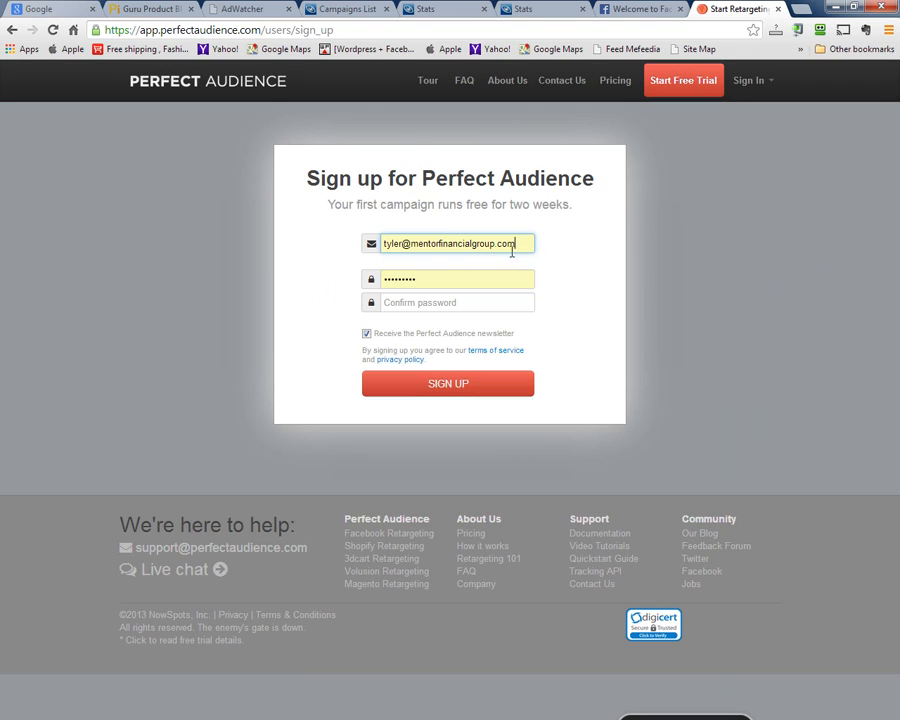
pyautogui.moveTo(516, 241); pyautogui.dragTo(213, 242)
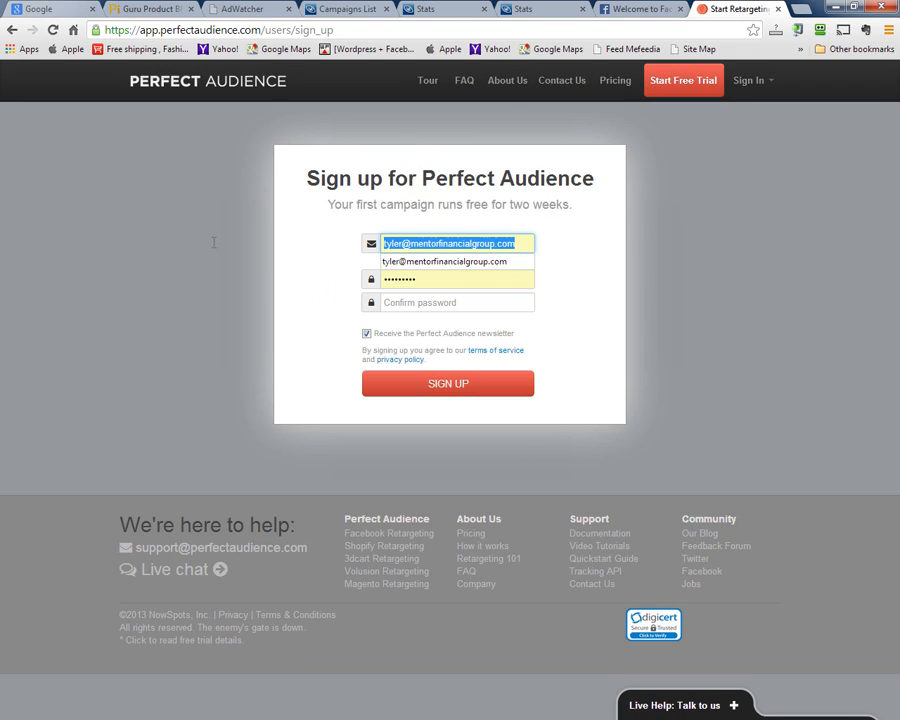
pyautogui.press('BackSpace')
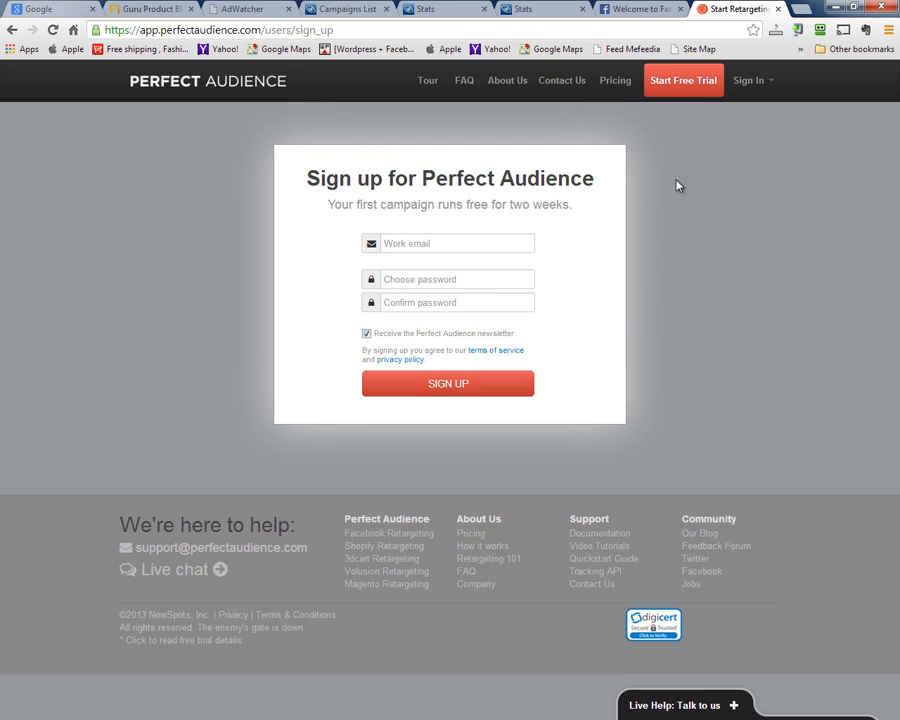
pyautogui.click(752, 81)
pyautogui.moveTo(760, 88)
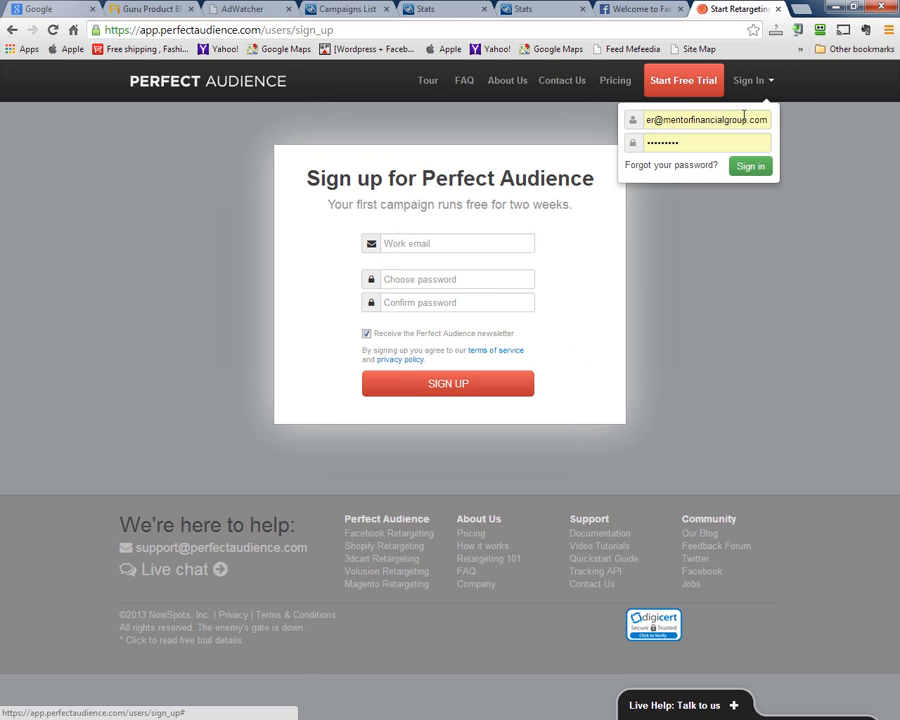
pyautogui.tripleClick(744, 118)
pyautogui.press('BackSpace')
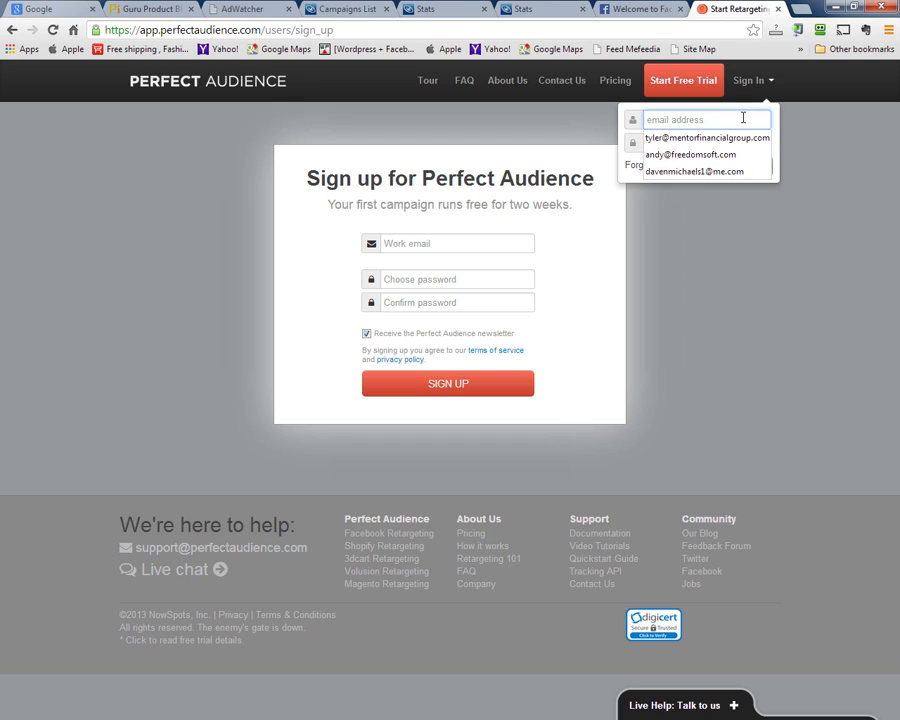
pyautogui.moveTo(761, 88)
pyautogui.click(728, 119)
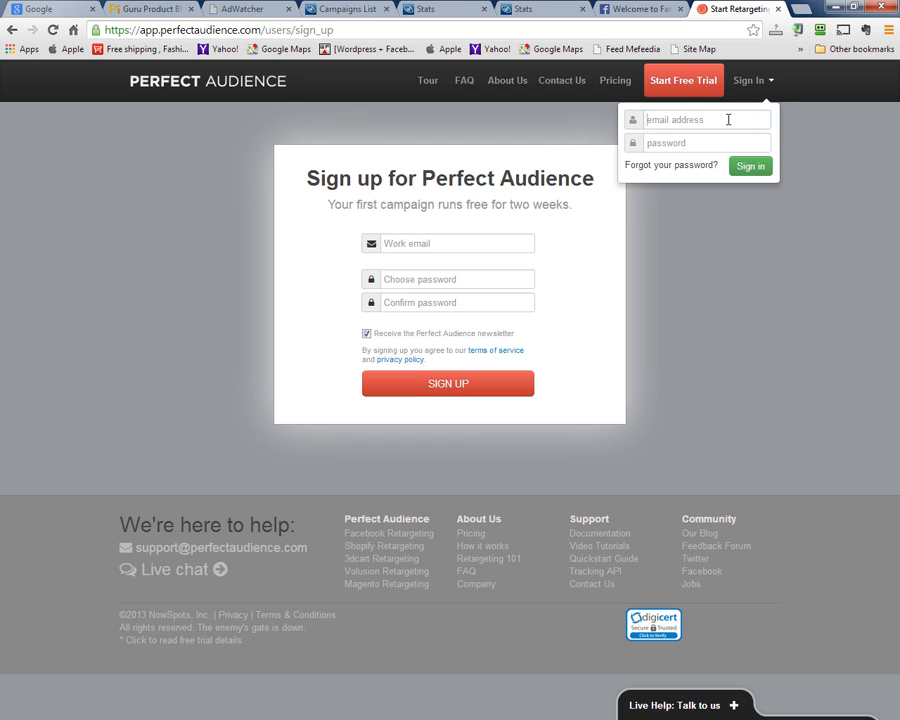
pyautogui.write('s')
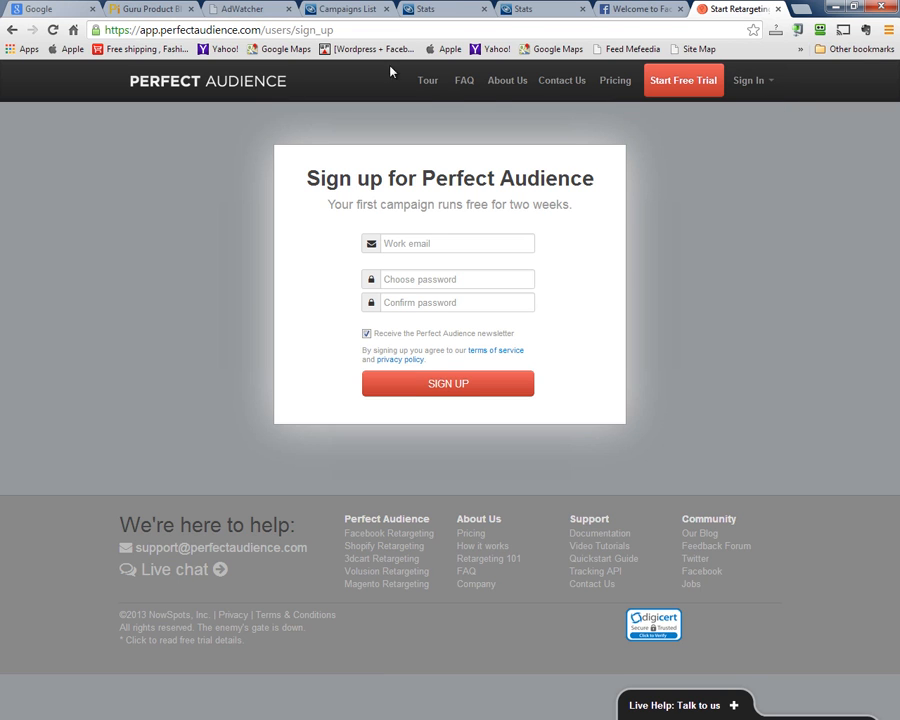
# From the homepage's full sign-in page, replace the autofilled e-mail with the account e-mail and sign in
pyautogui.click(208, 82)
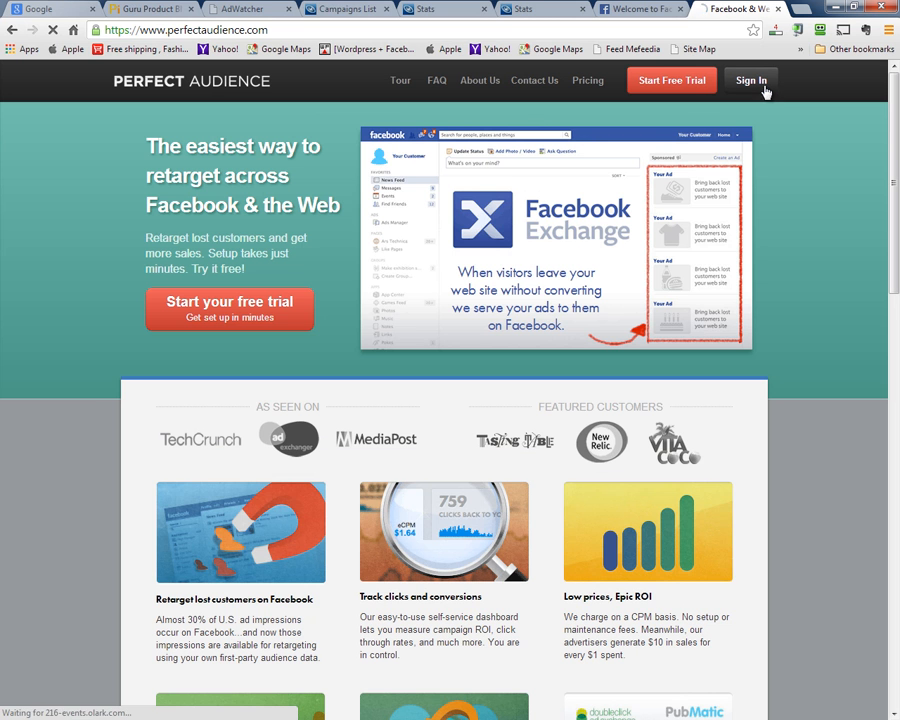
pyautogui.click(762, 88)
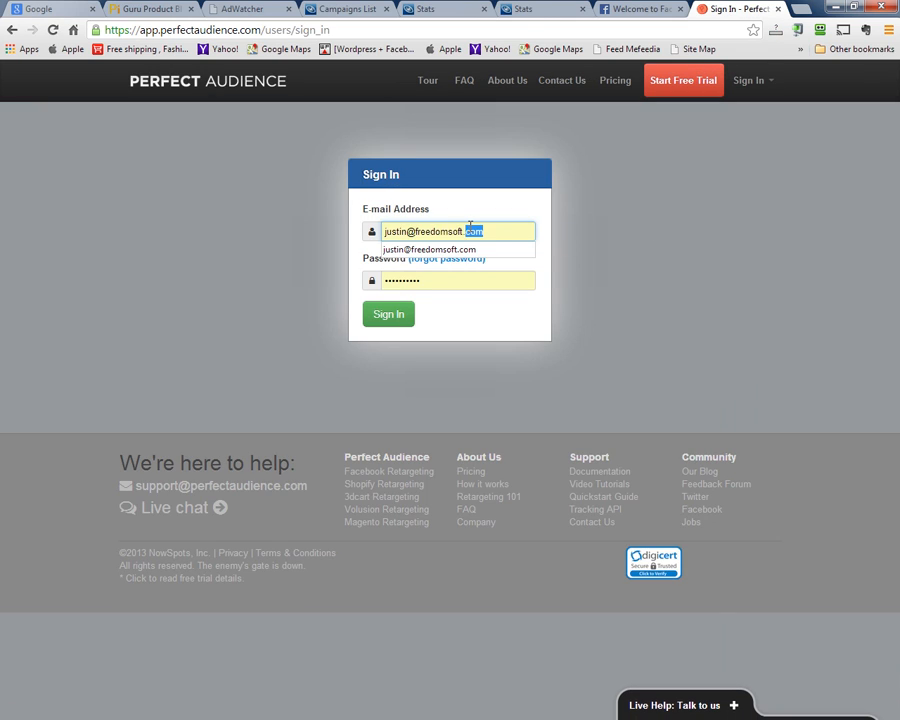
pyautogui.tripleClick(469, 231)
pyautogui.click(392, 318)
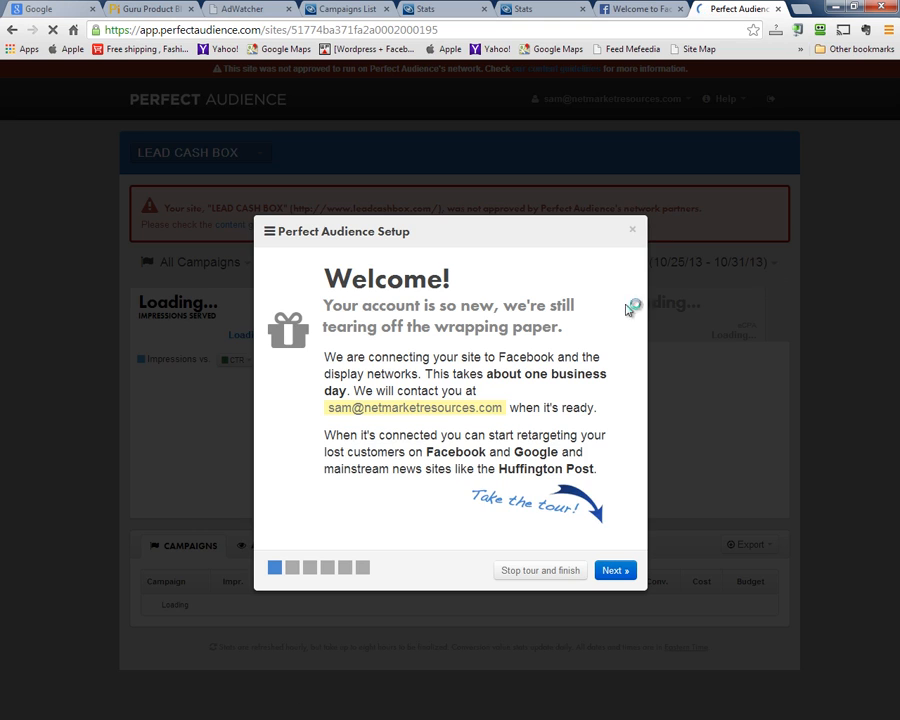
# Dismiss the welcome tour and feature announcement, then choose Manage your sites from the site list
pyautogui.click(543, 571)
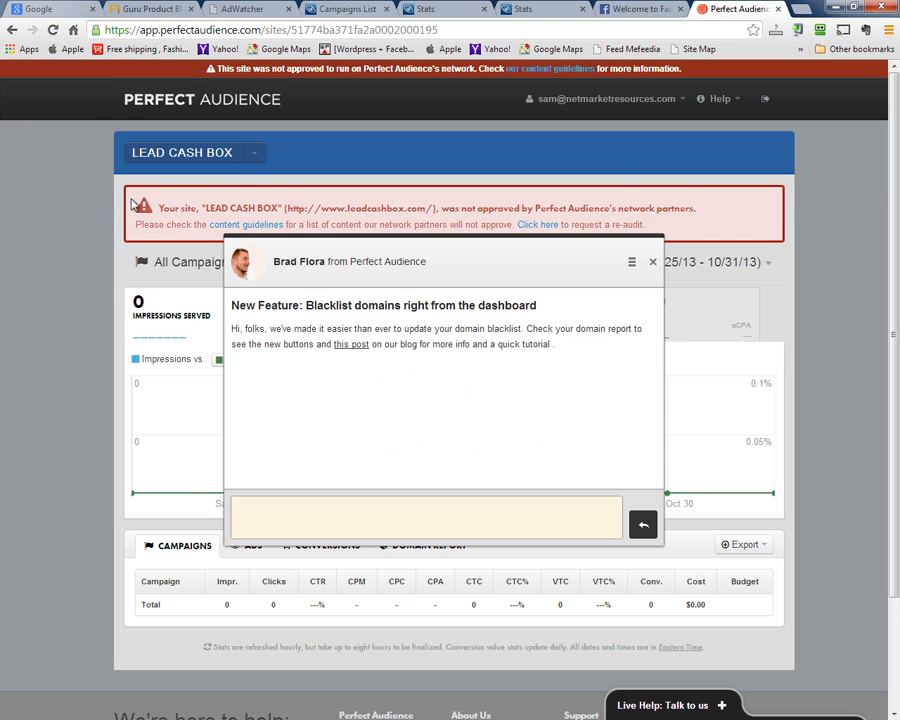
pyautogui.click(653, 263)
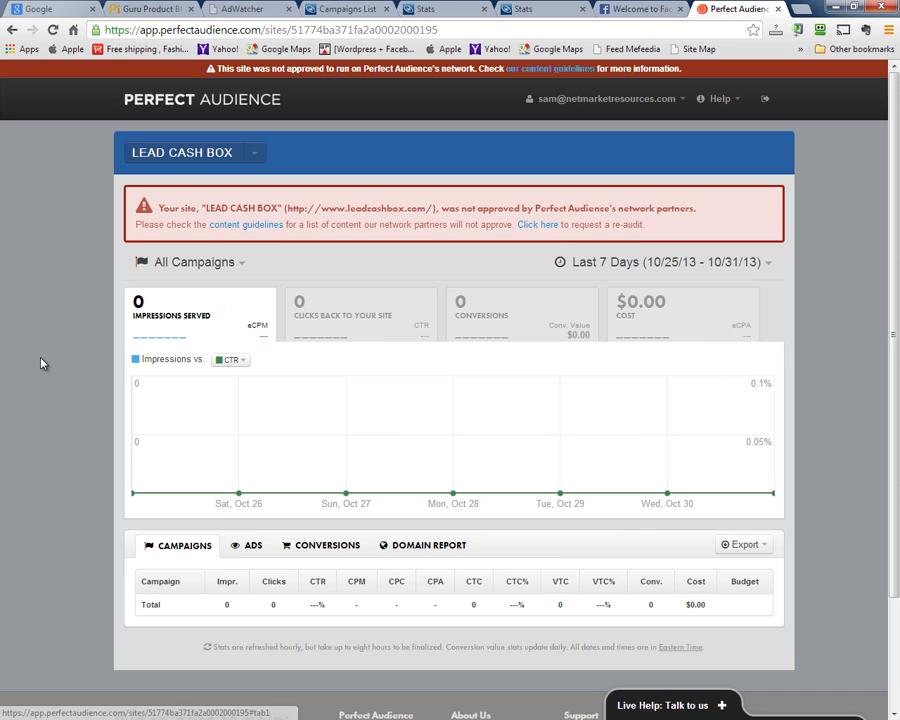
pyautogui.click(255, 153)
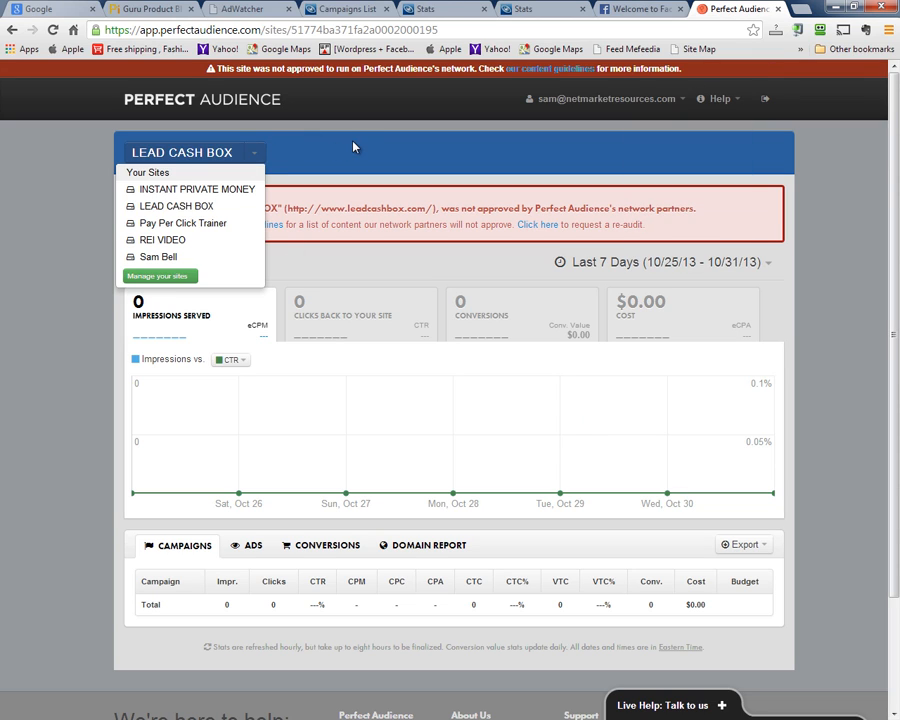
pyautogui.click(46, 97)
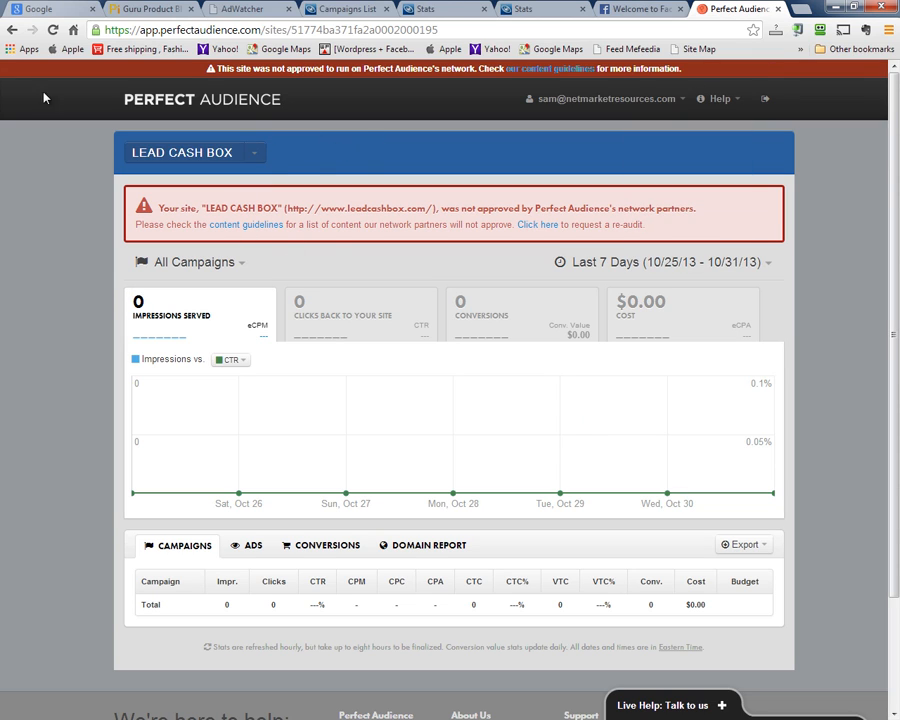
pyautogui.click(256, 158)
pyautogui.doubleClick(155, 275)
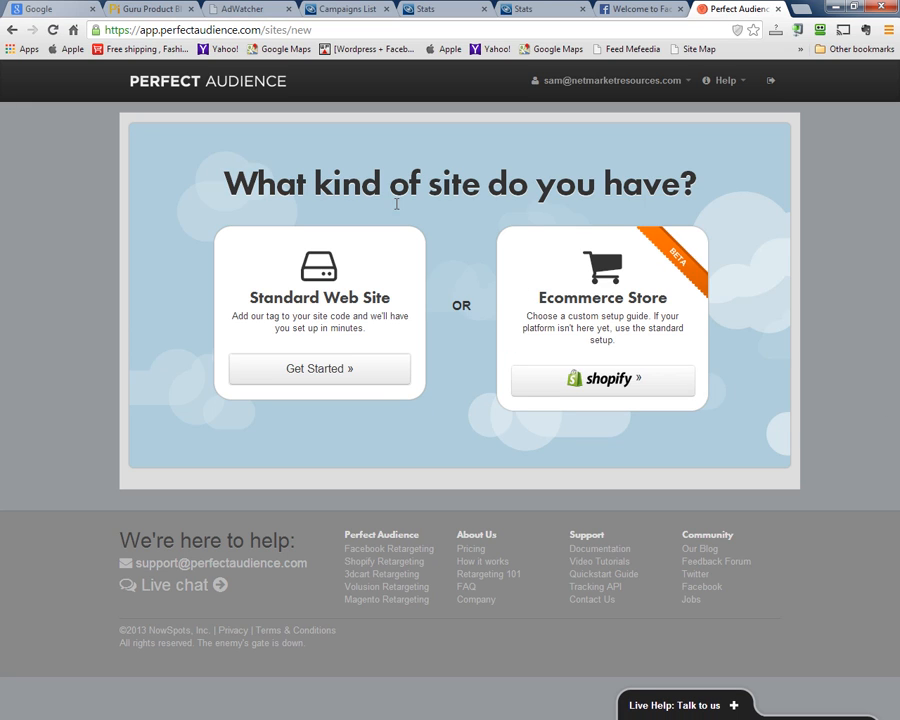
# Start a Standard Web Site but abandon it at Site name, returning to the LEAD CASH BOX dashboard without the welcome dialog
pyautogui.click(323, 369)
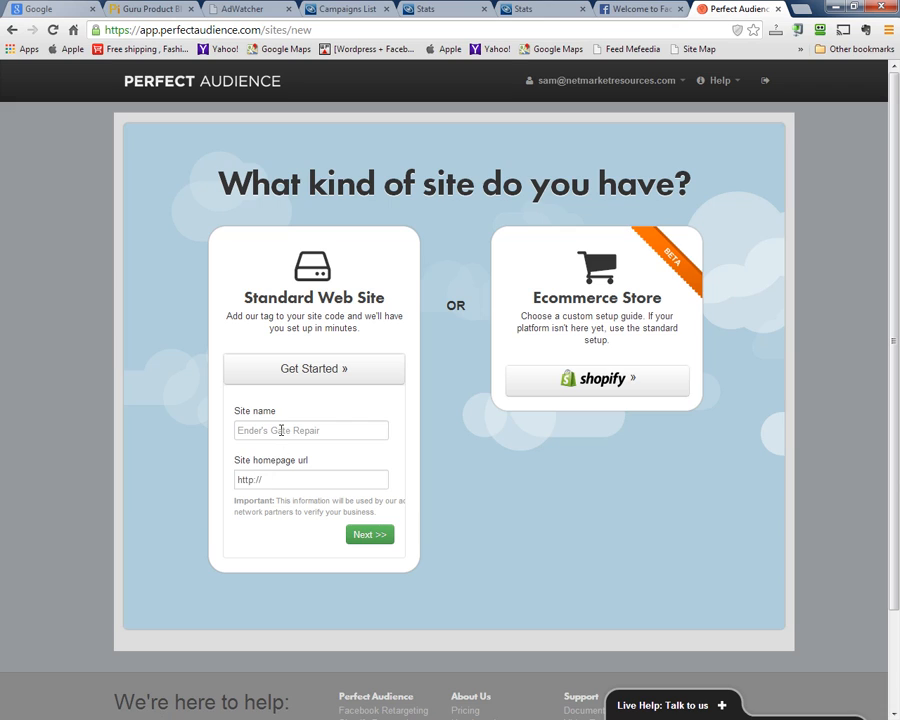
pyautogui.click(281, 430)
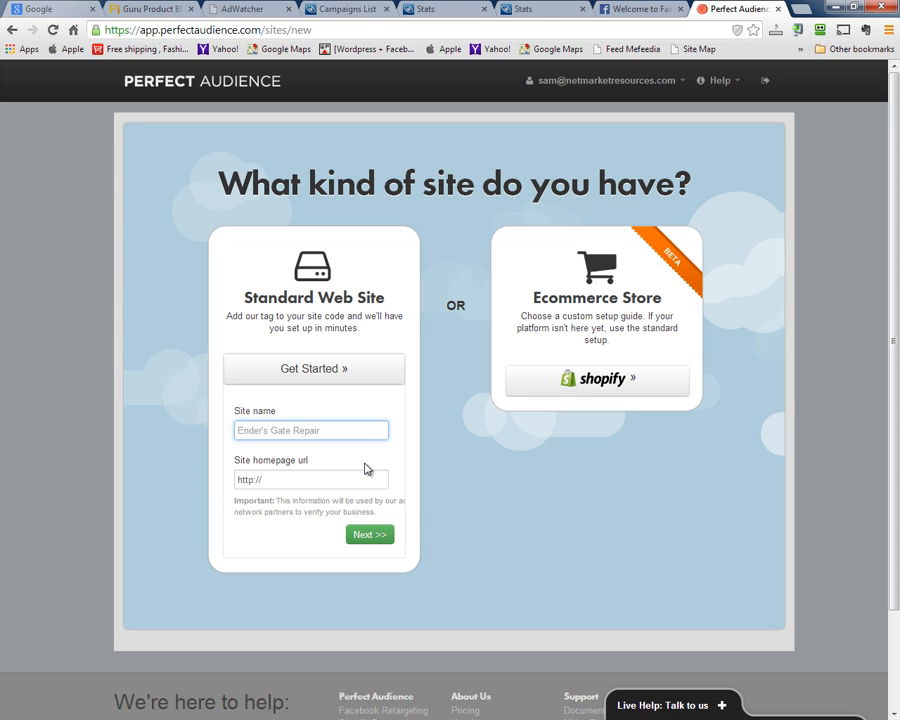
pyautogui.click(178, 88)
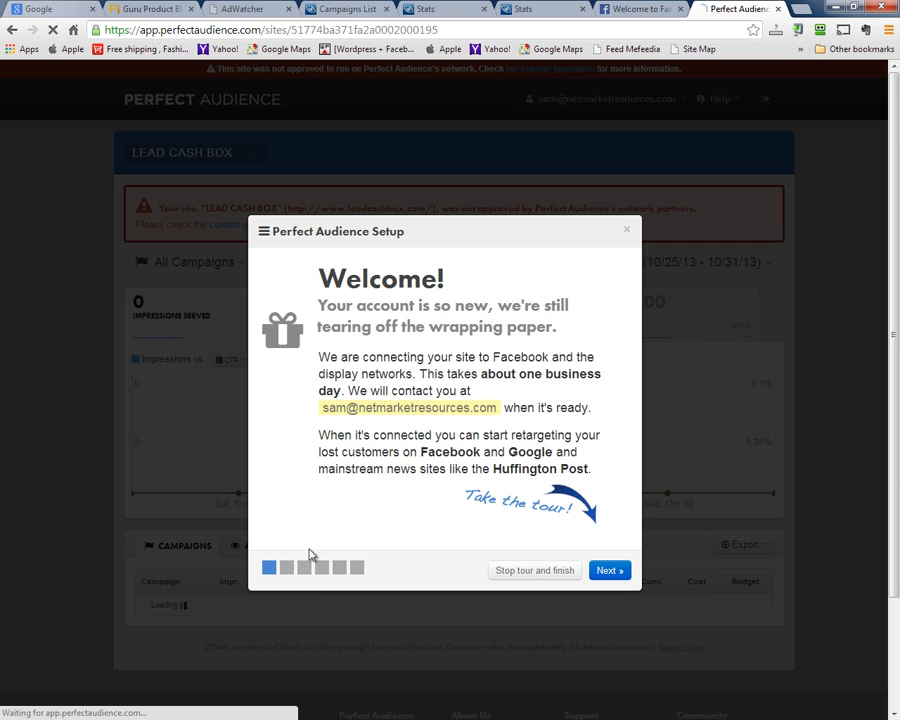
pyautogui.click(630, 231)
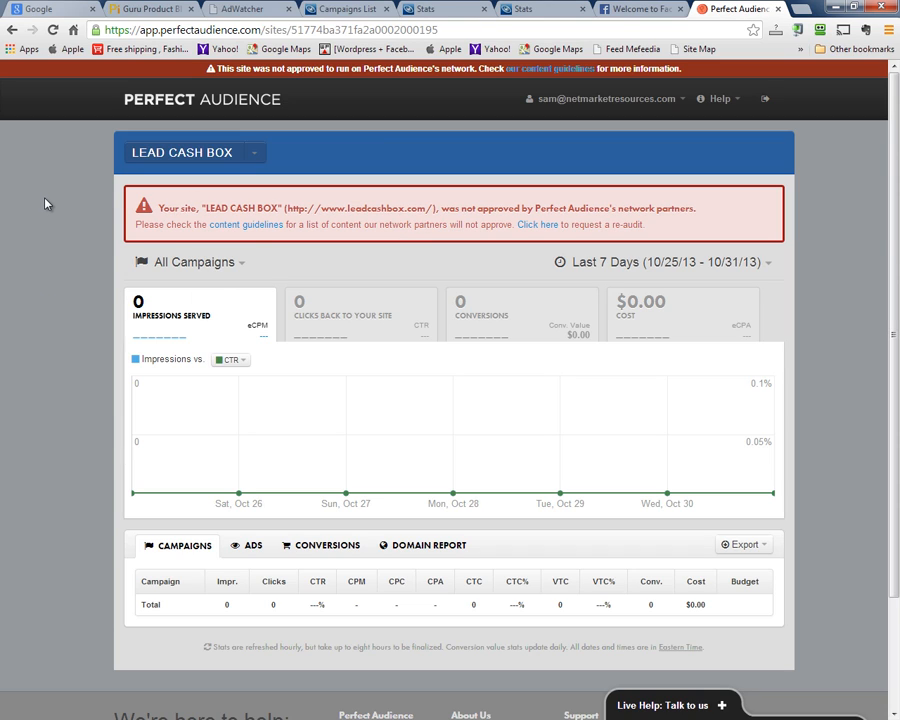
# Switch the dashboard to the REI VIDEO site, then to INSTANT PRIVATE MONEY
pyautogui.click(256, 156)
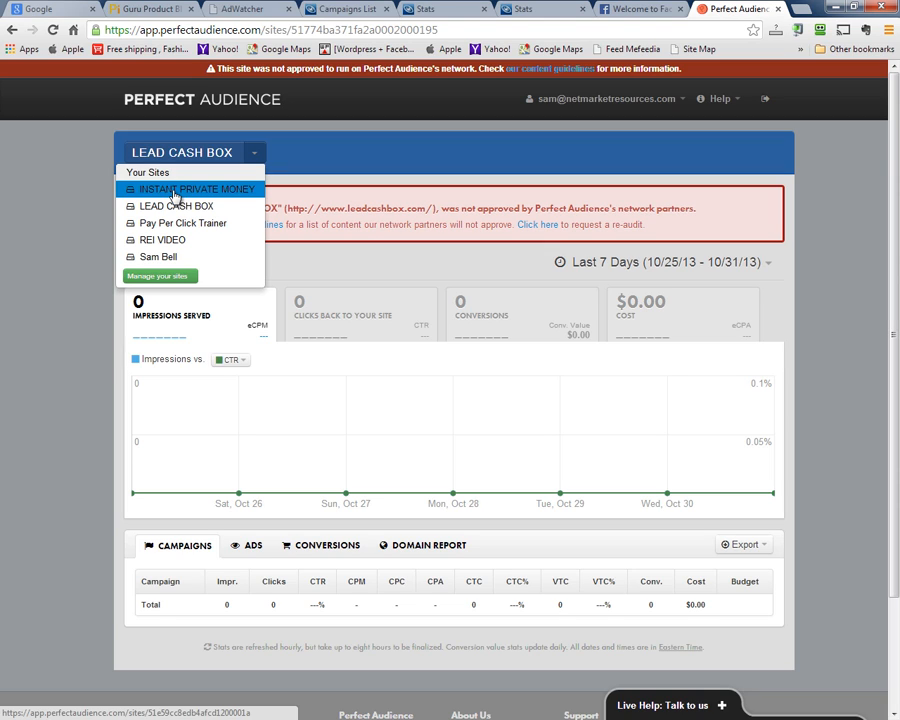
pyautogui.click(153, 246)
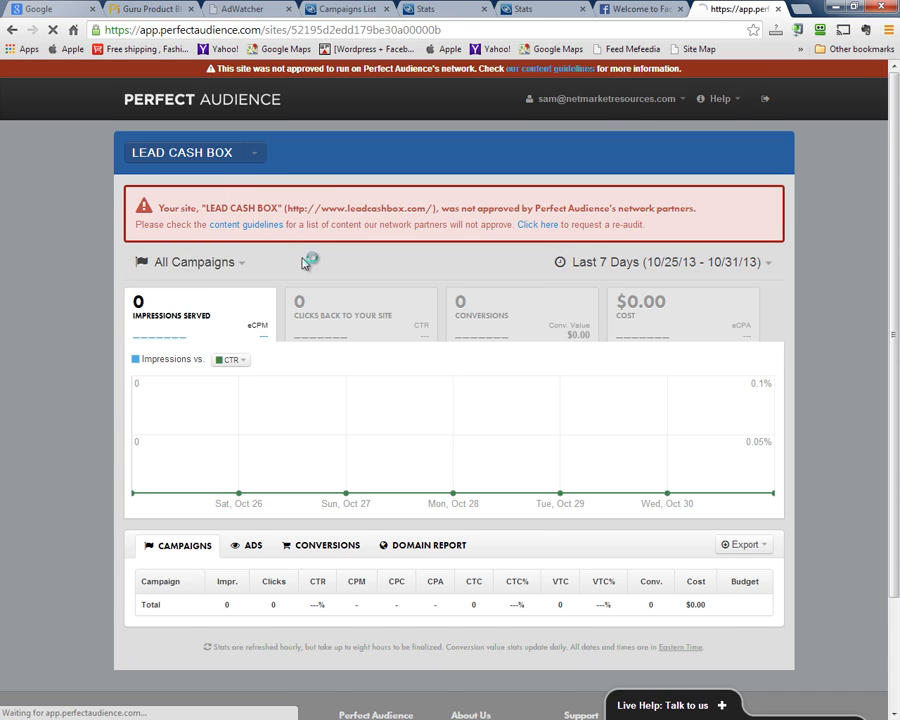
pyautogui.click(194, 231)
pyautogui.click(255, 135)
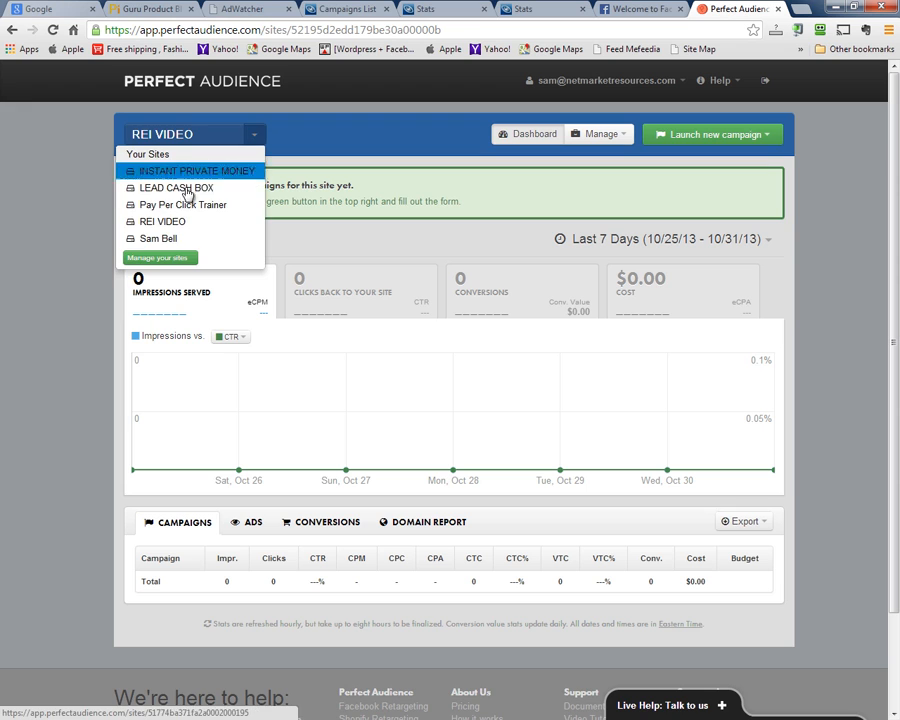
pyautogui.click(184, 172)
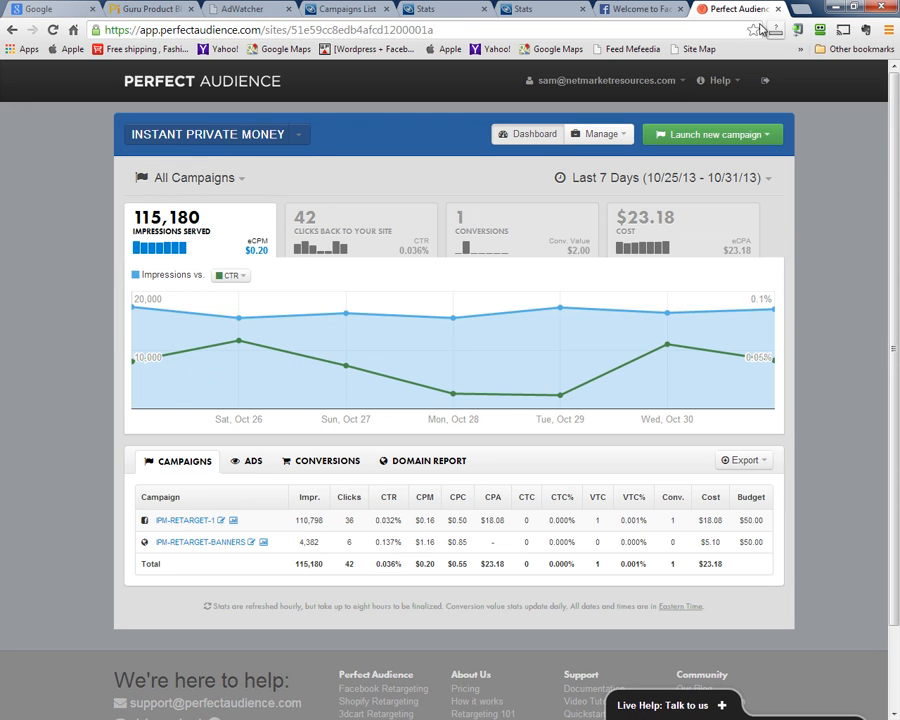
# Load instantprivatemoney.net in a new tab, scroll through it, then return to the Perfect Audience tab
pyautogui.click(800, 10)
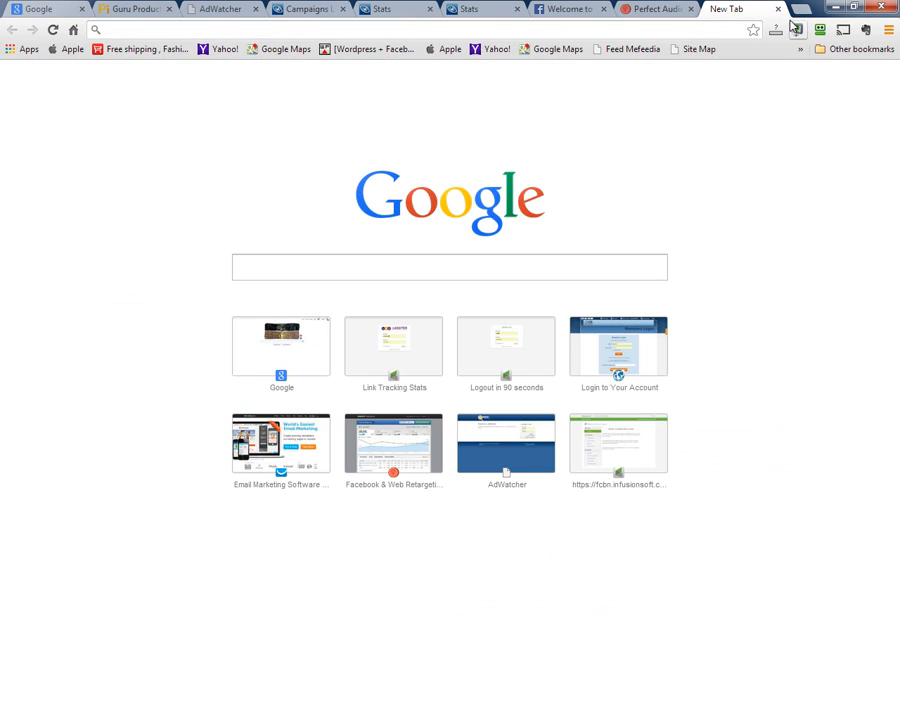
pyautogui.write('inst')
pyautogui.press('Down')
pyautogui.press('BackSpace')
pyautogui.press('BackSpace')
pyautogui.press('BackSpace')
pyautogui.press('BackSpace')
pyautogui.press('BackSpace')
pyautogui.press('BackSpace')
pyautogui.press('BackSpace')
pyautogui.press('BackSpace')
pyautogui.press('BackSpace')
pyautogui.press('BackSpace')
pyautogui.press('BackSpace')
pyautogui.press('BackSpace')
pyautogui.press('BackSpace')
pyautogui.press('BackSpace')
pyautogui.press('BackSpace')
pyautogui.press('BackSpace')
pyautogui.press('BackSpace')
pyautogui.press('BackSpace')
pyautogui.press('BackSpace')
pyautogui.press('BackSpace')
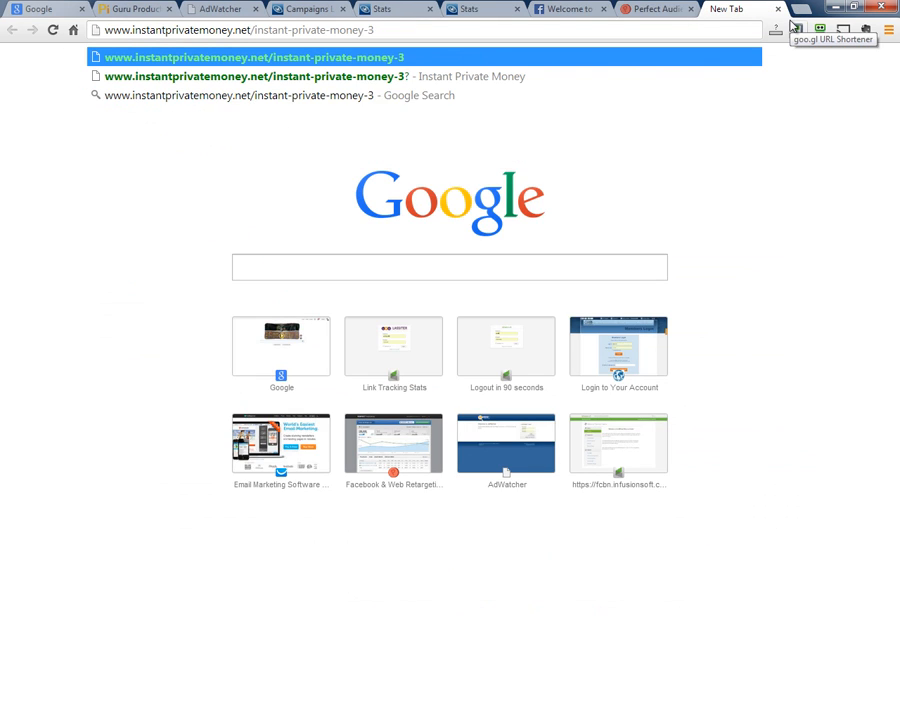
pyautogui.press('BackSpace')
pyautogui.press('BackSpace')
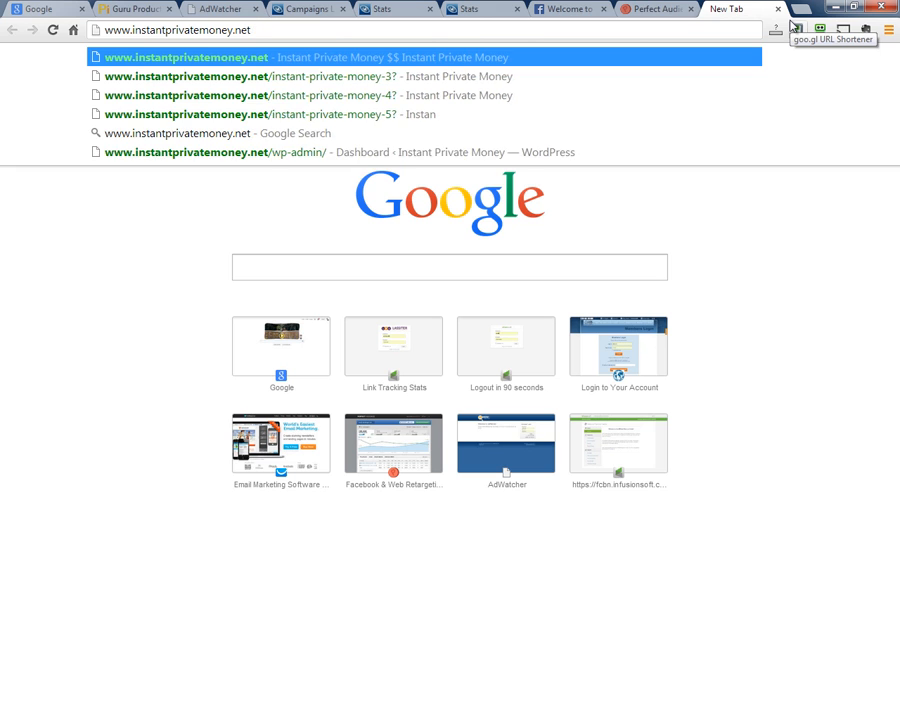
pyautogui.press('Return')
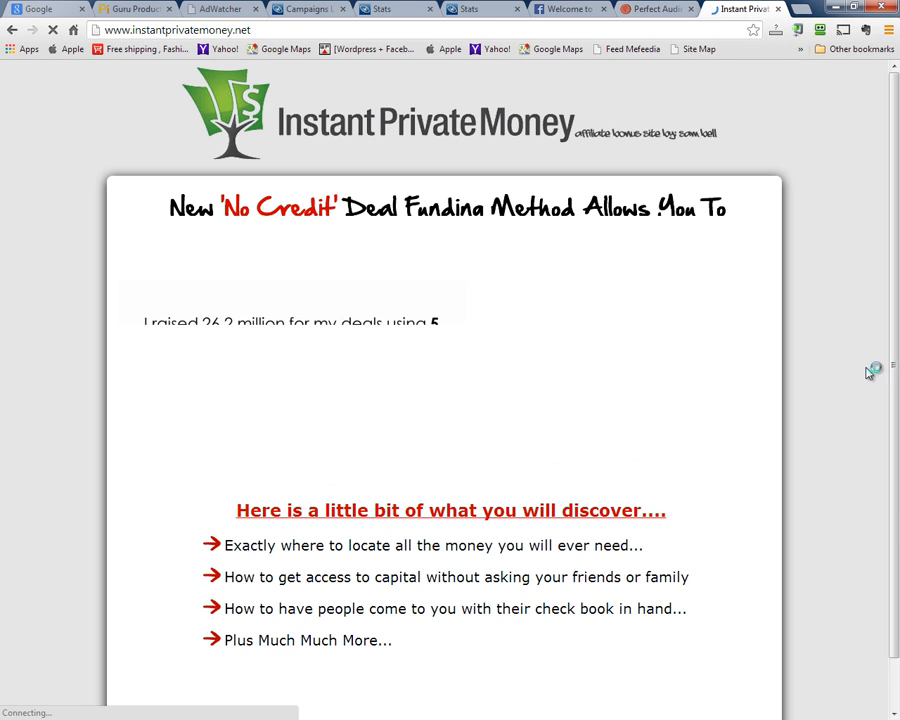
pyautogui.scroll(-5, 832, 426)
pyautogui.scroll(-3, 828, 424)
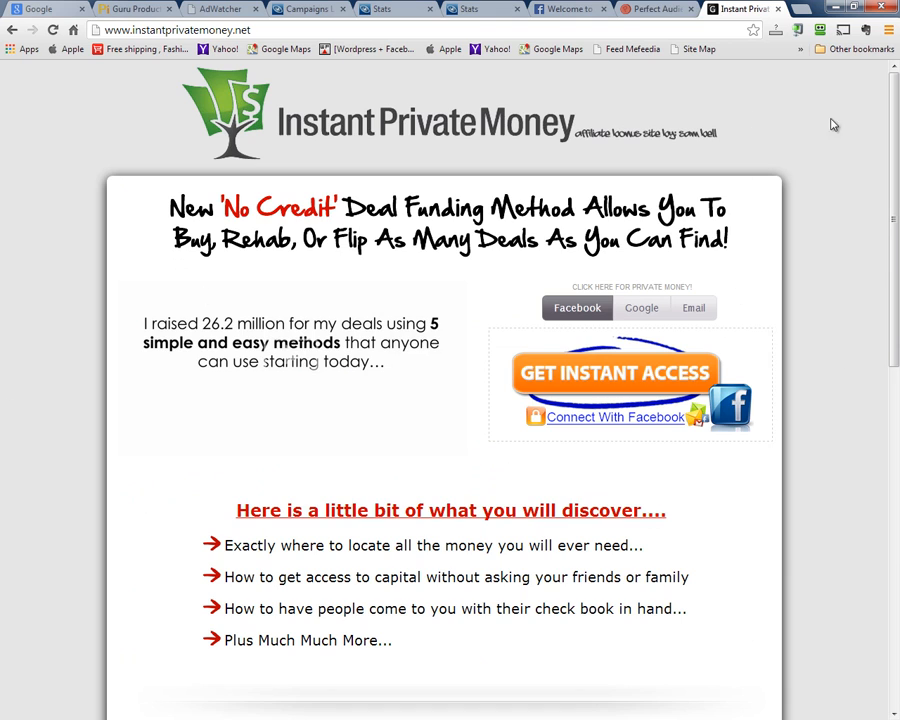
pyautogui.click(657, 8)
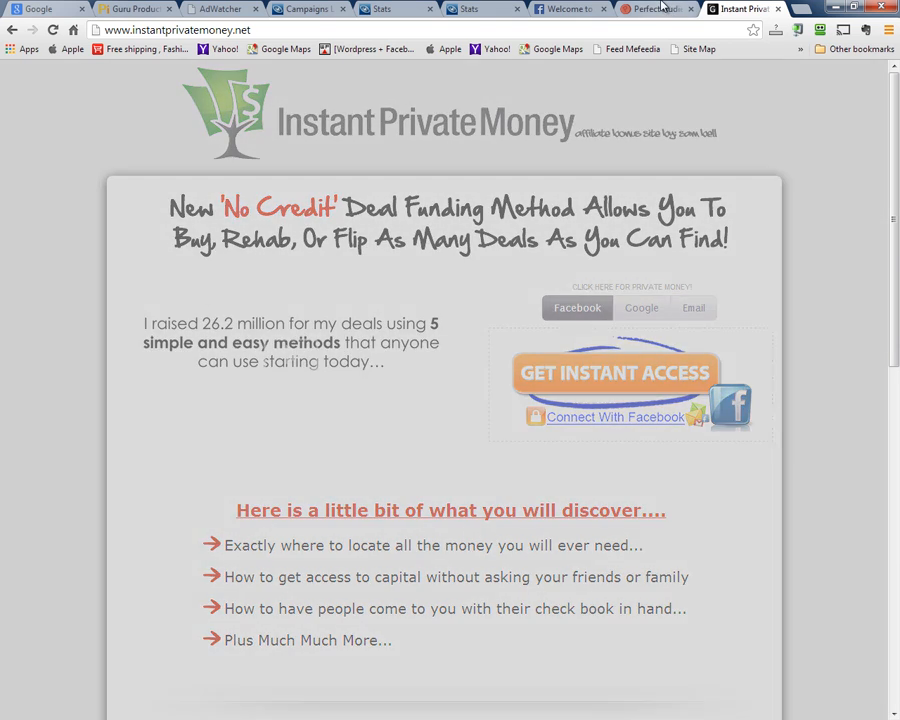
pyautogui.moveTo(628, 350)
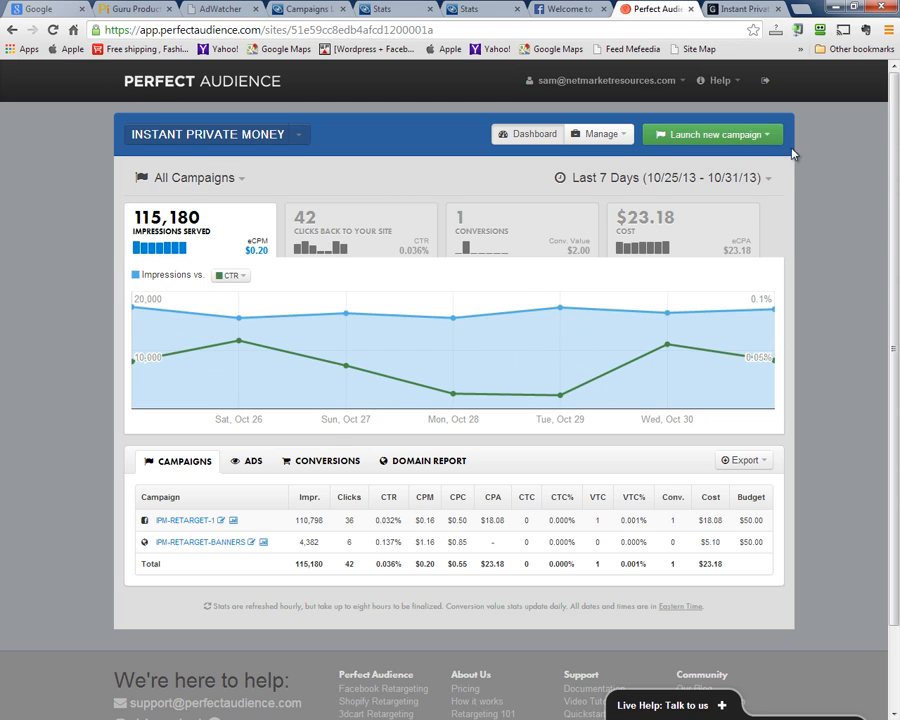
# Open Manage > Site Tracking Tag, select the tracking script, and view the Wordpress plugin instructions
pyautogui.moveTo(600, 134)
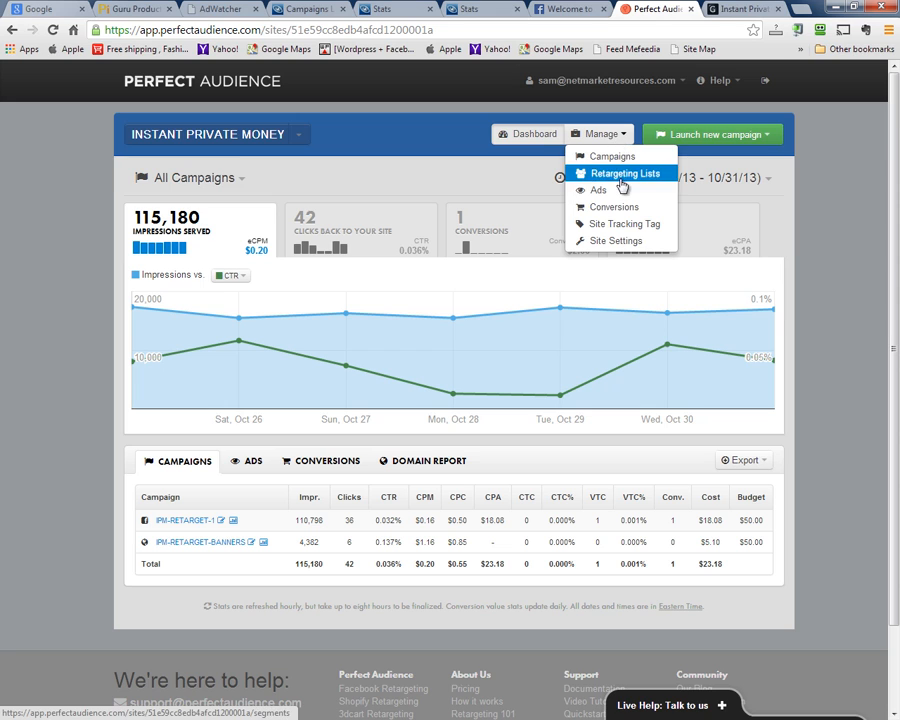
pyautogui.click(626, 225)
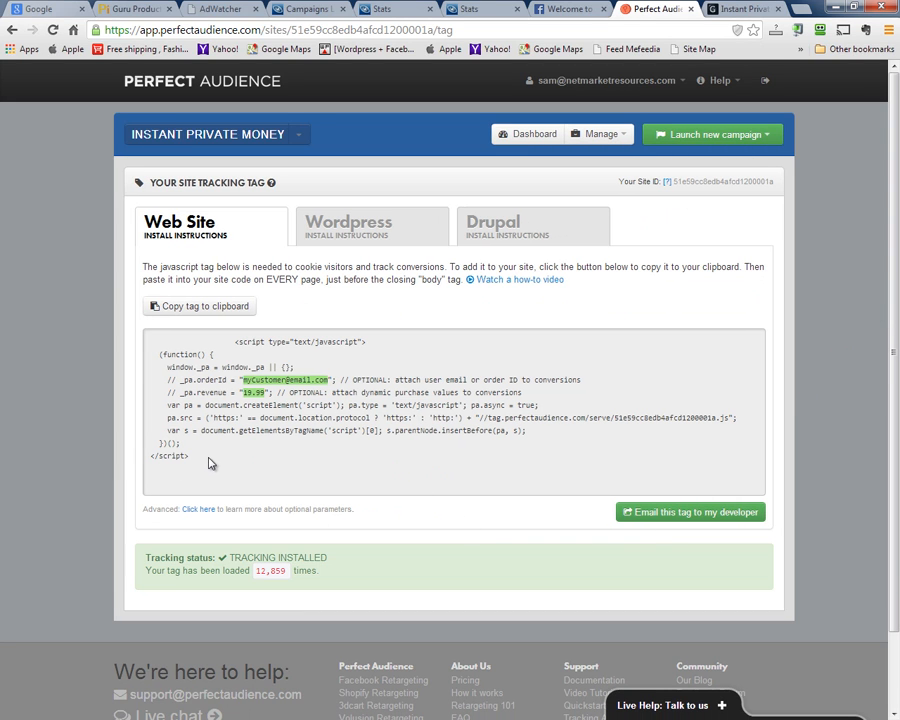
pyautogui.moveTo(210, 463); pyautogui.dragTo(133, 336)
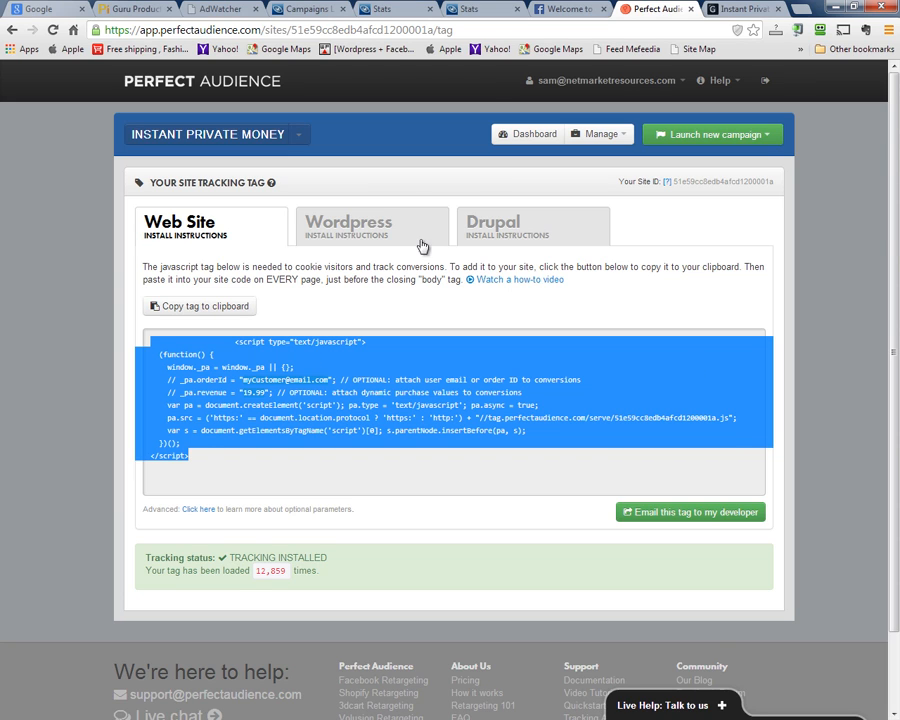
pyautogui.click(386, 232)
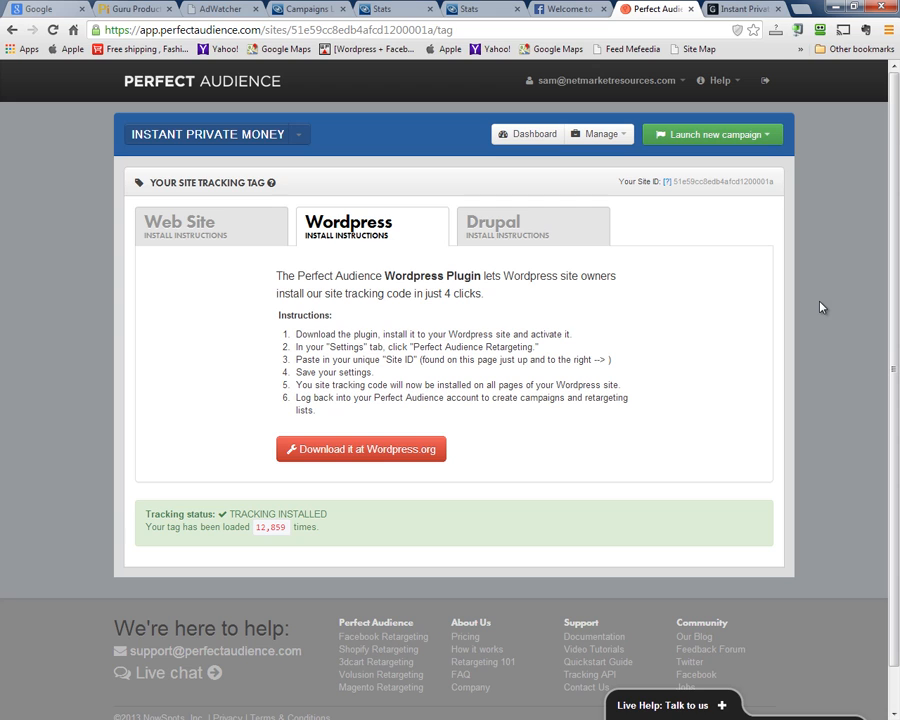
# Copy the tracking script from the Web Site install code and highlight the 12,859 tag load count
pyautogui.click(187, 224)
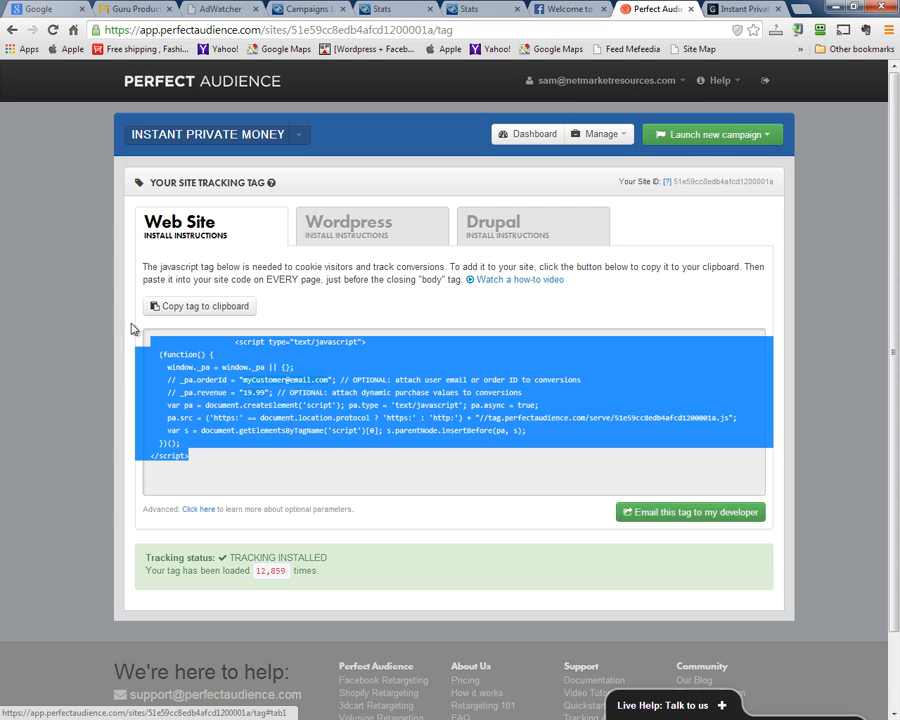
pyautogui.rightClick(247, 410)
pyautogui.click(272, 419)
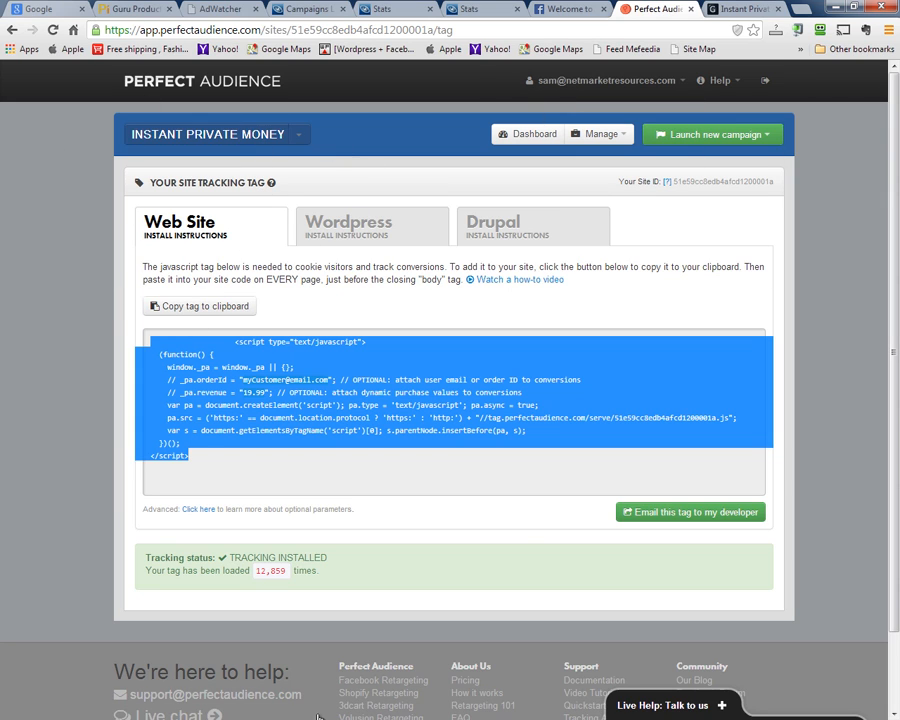
pyautogui.click(284, 569)
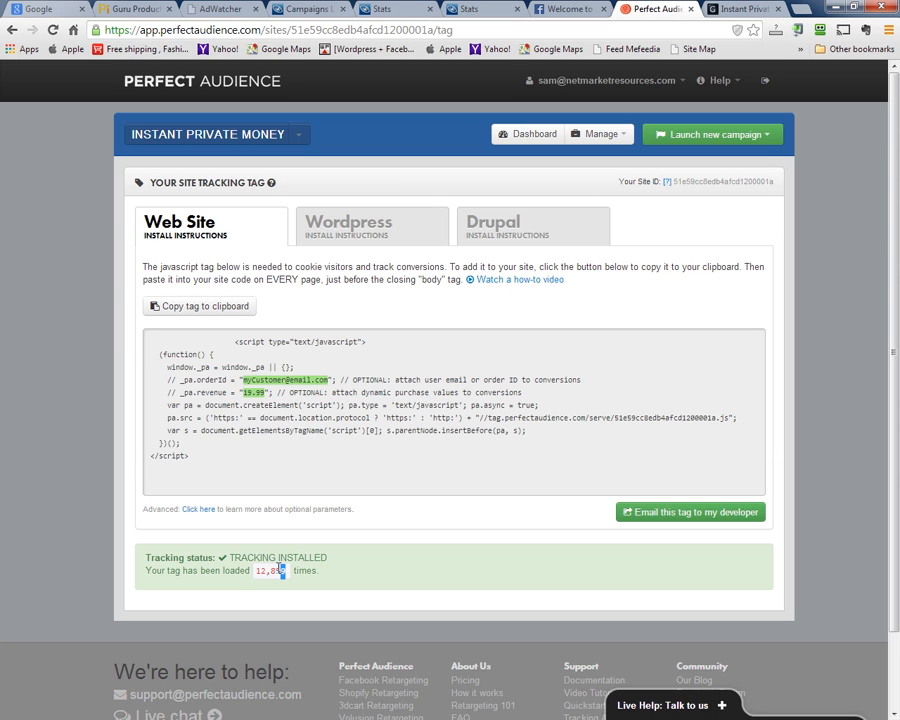
pyautogui.moveTo(286, 569); pyautogui.dragTo(257, 567)
pyautogui.click(288, 572)
pyautogui.click(609, 140)
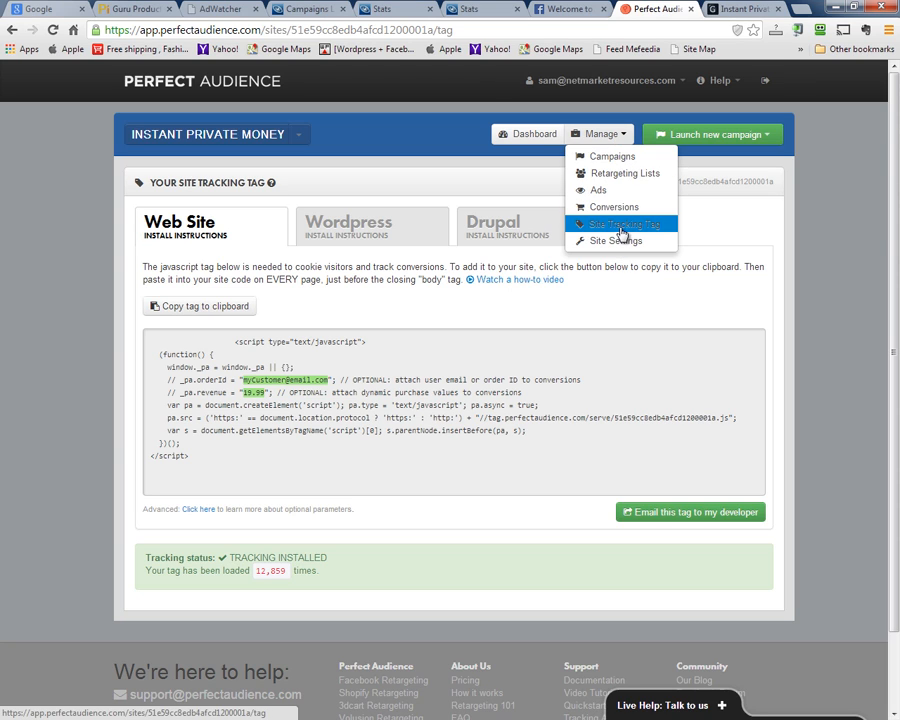
# Open Manage > Retargeting Lists to see the All visitors list with 2,282 visitors over 30 days
pyautogui.click(617, 175)
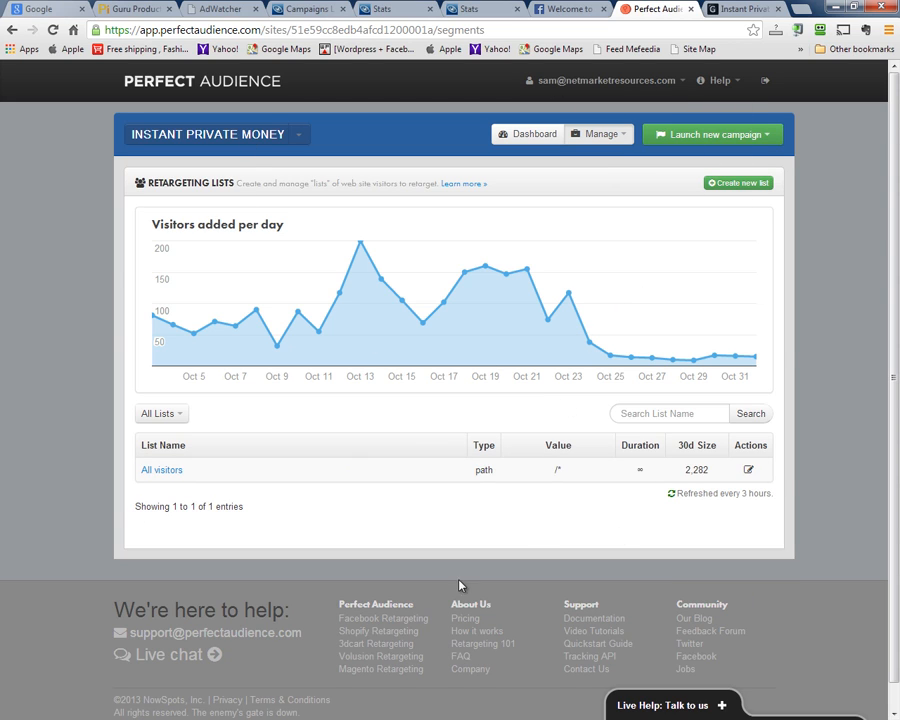
pyautogui.moveTo(610, 146)
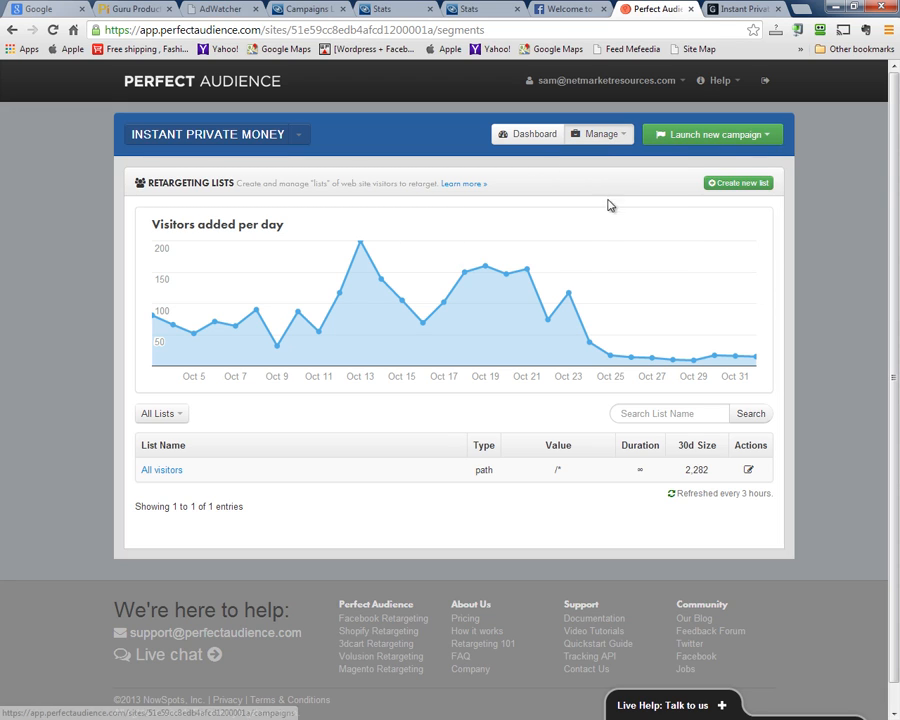
# Filter the Ads manager to Facebook ads, start a new ad, and place FB Ad Express over the form
pyautogui.click(604, 195)
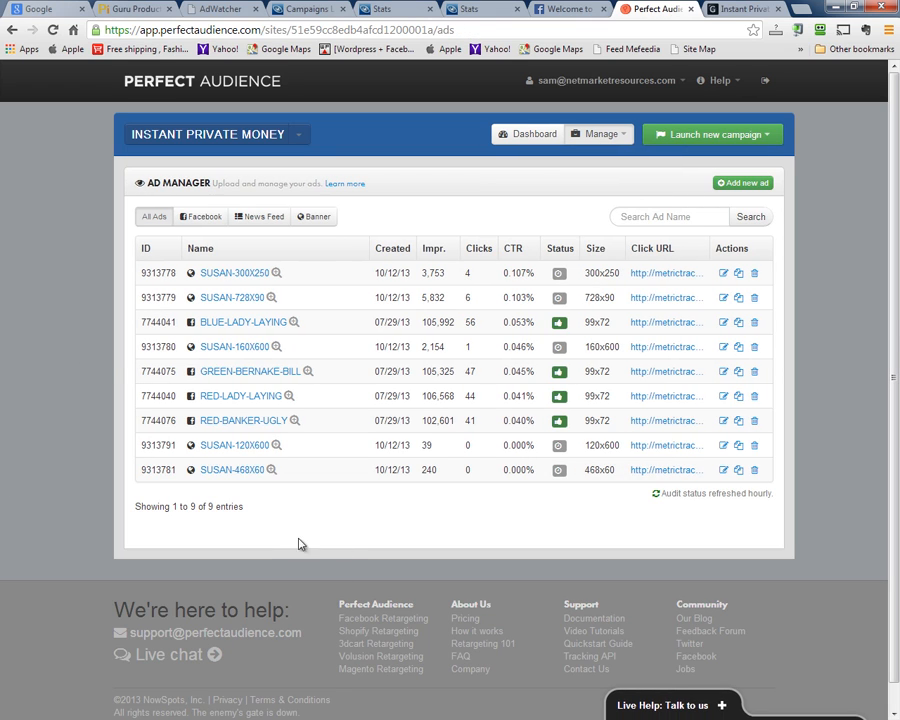
pyautogui.click(206, 222)
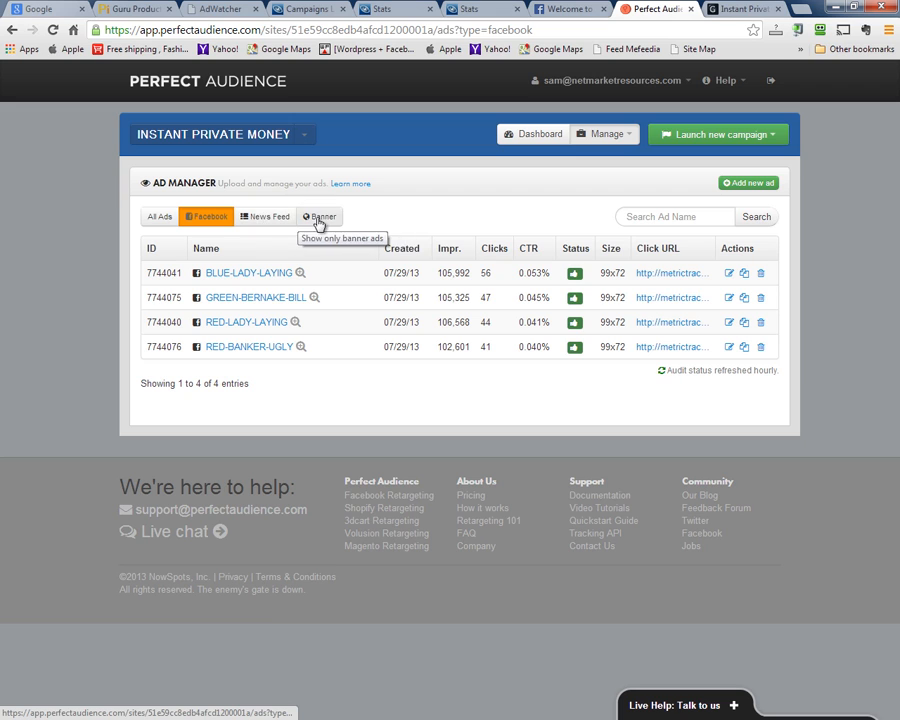
pyautogui.click(739, 188)
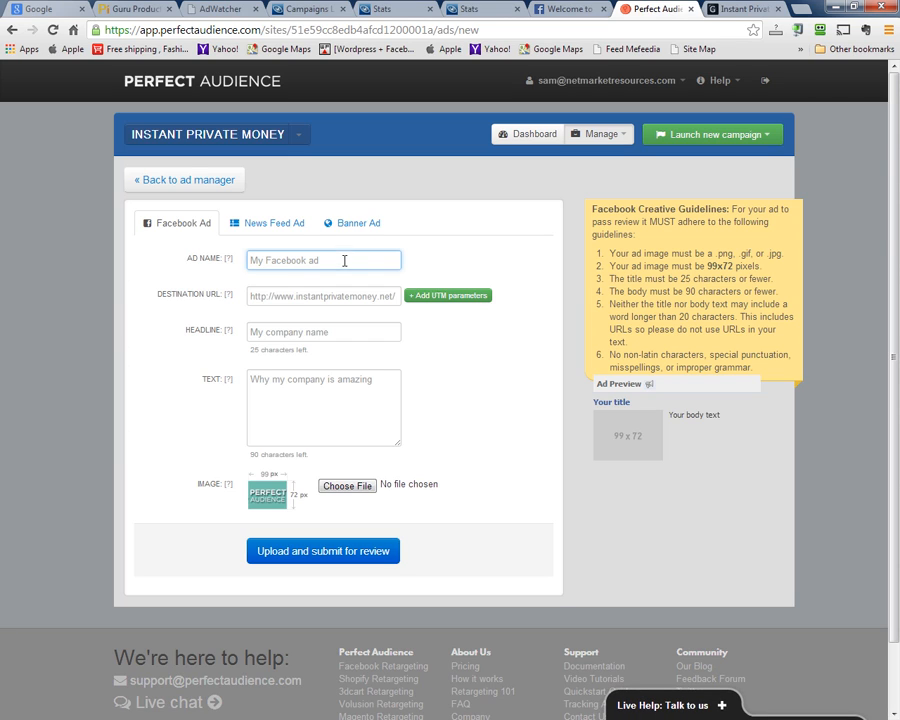
pyautogui.click(256, 297)
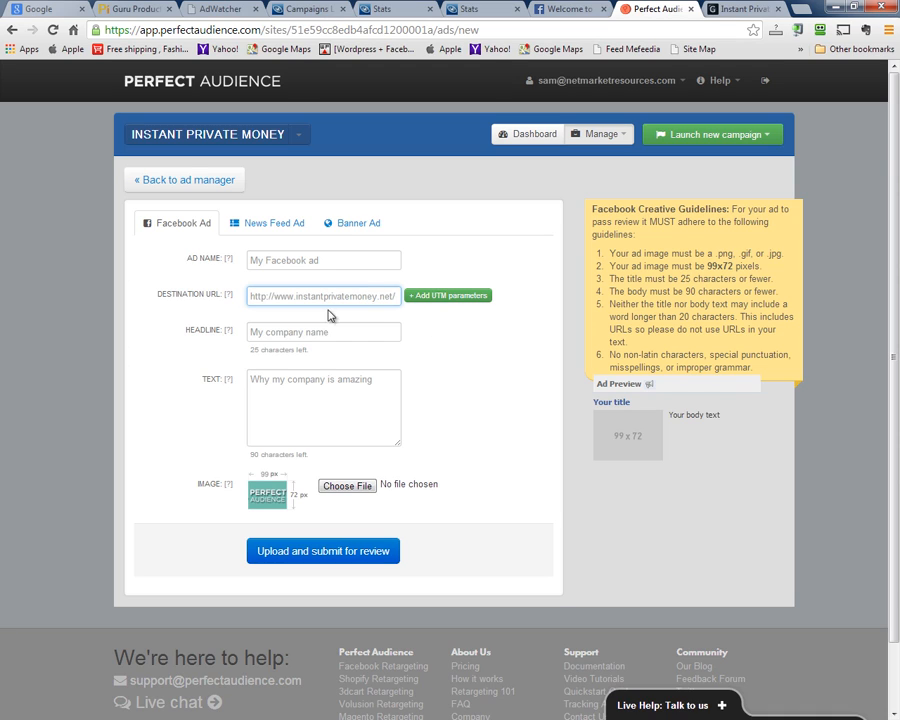
pyautogui.click(342, 335)
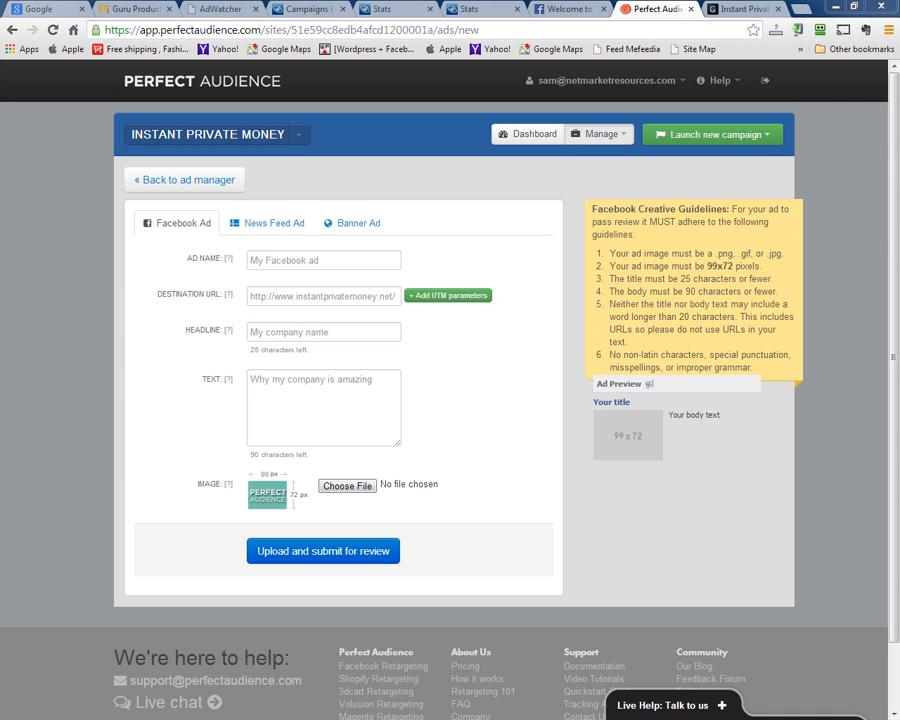
pyautogui.moveTo(0, 116); pyautogui.dragTo(333, 125)
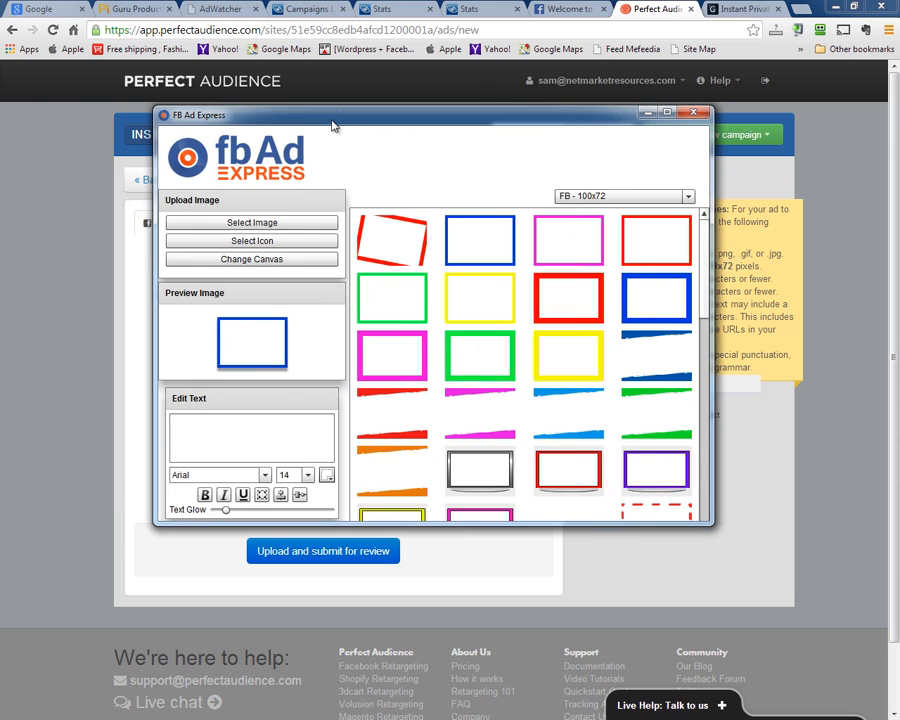
# Maximize the FB Ad Express window, then minimize it to bring back the empty Facebook ad form
pyautogui.click(667, 112)
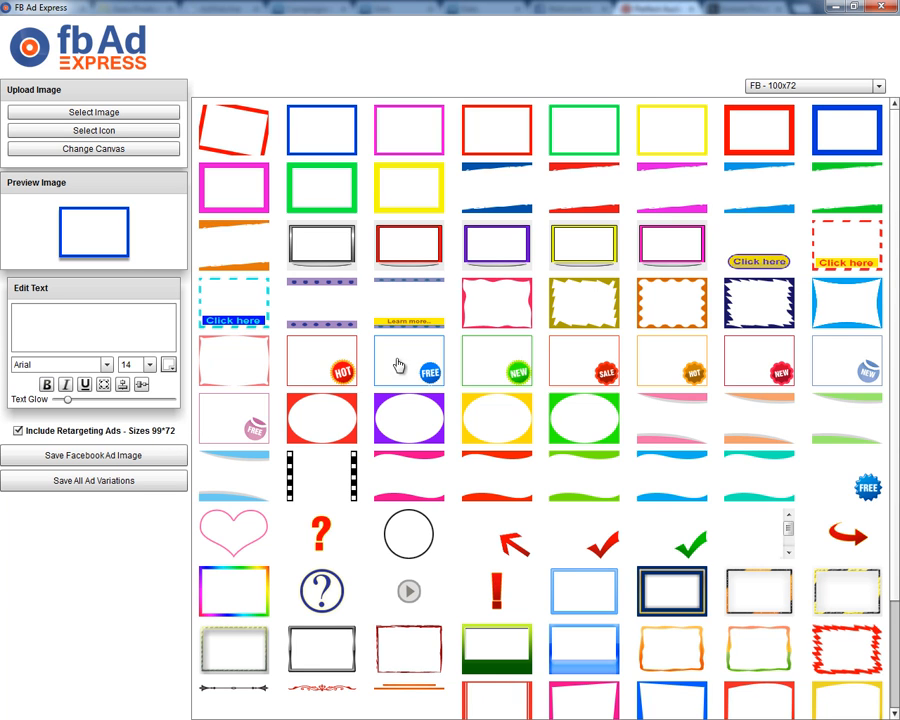
pyautogui.click(837, 7)
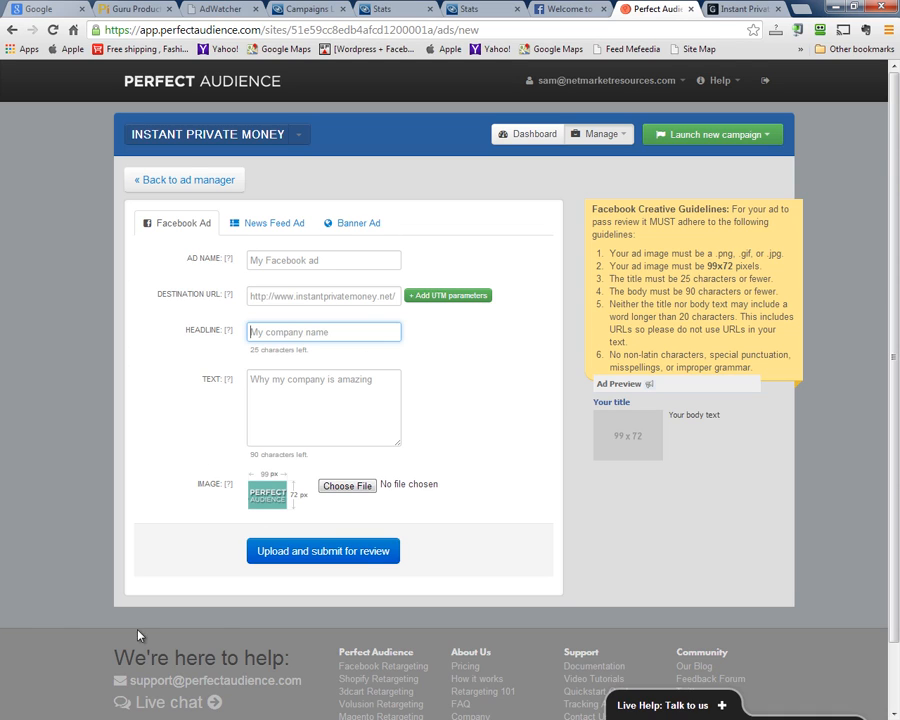
pyautogui.click(268, 260)
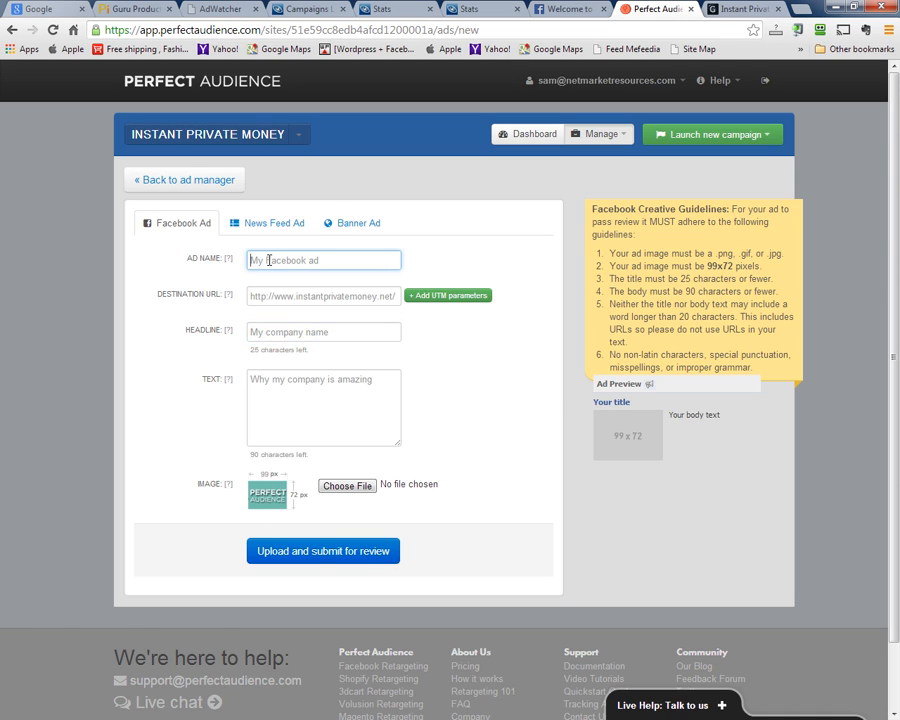
pyautogui.click(268, 300)
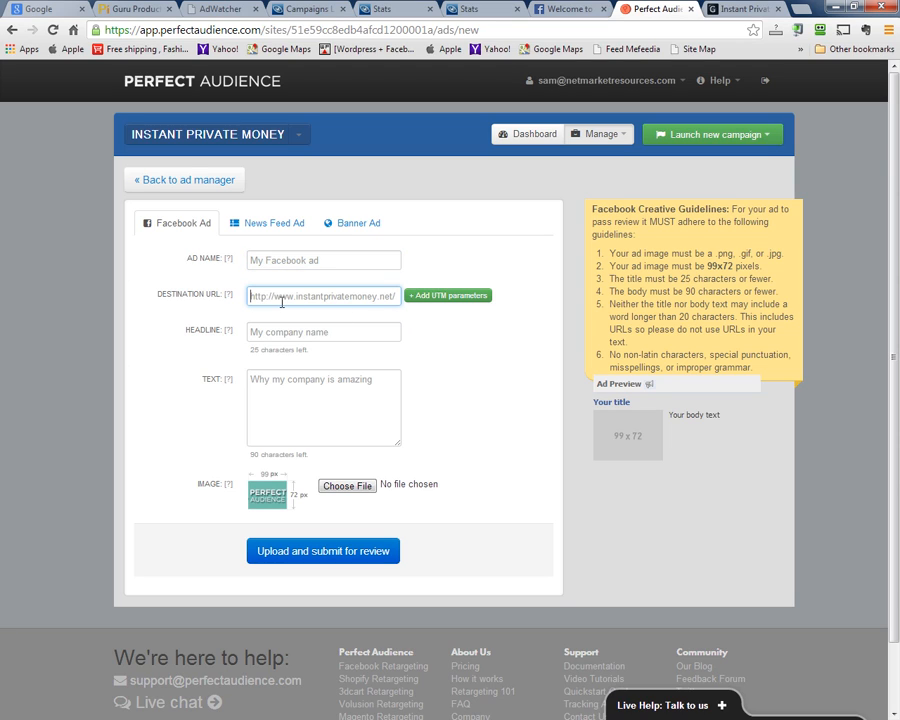
pyautogui.click(255, 332)
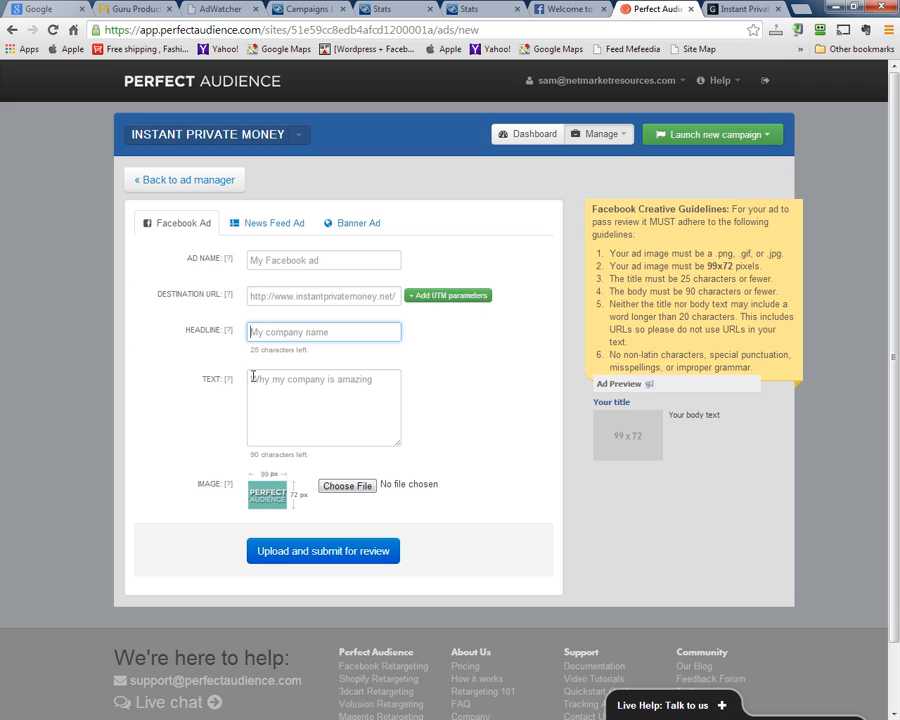
pyautogui.click(290, 399)
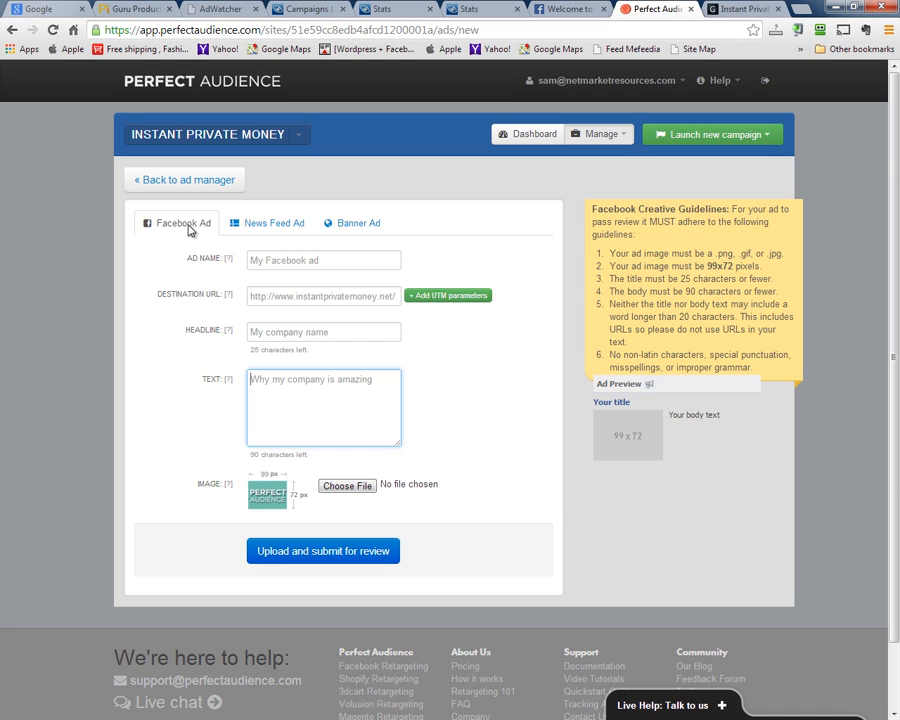
# Filter the ad manager to Facebook ads and open BLUE-LADY-LAYING for editing
pyautogui.click(140, 184)
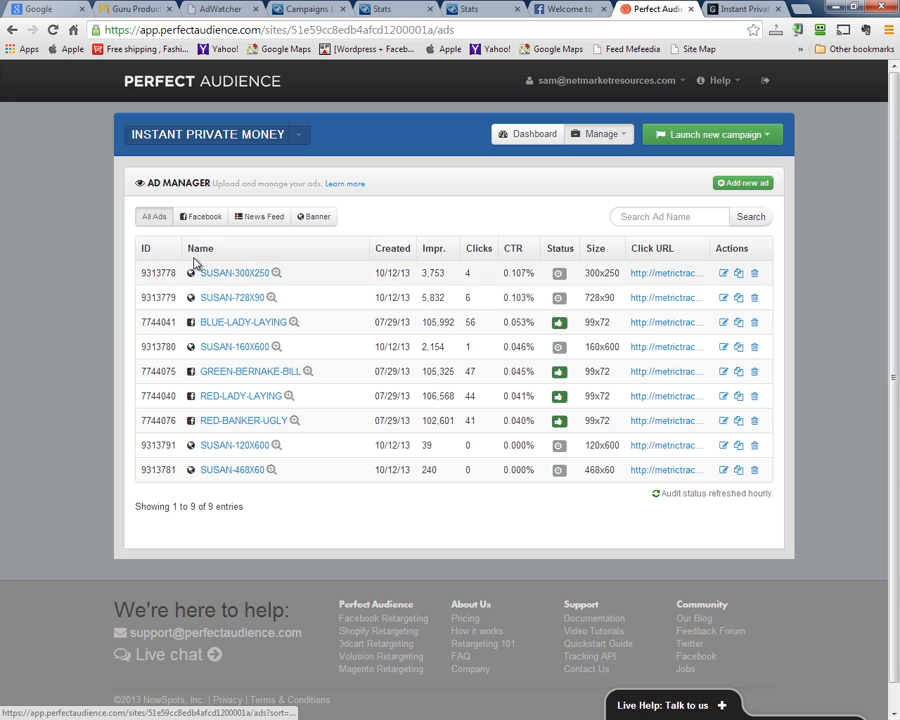
pyautogui.click(200, 217)
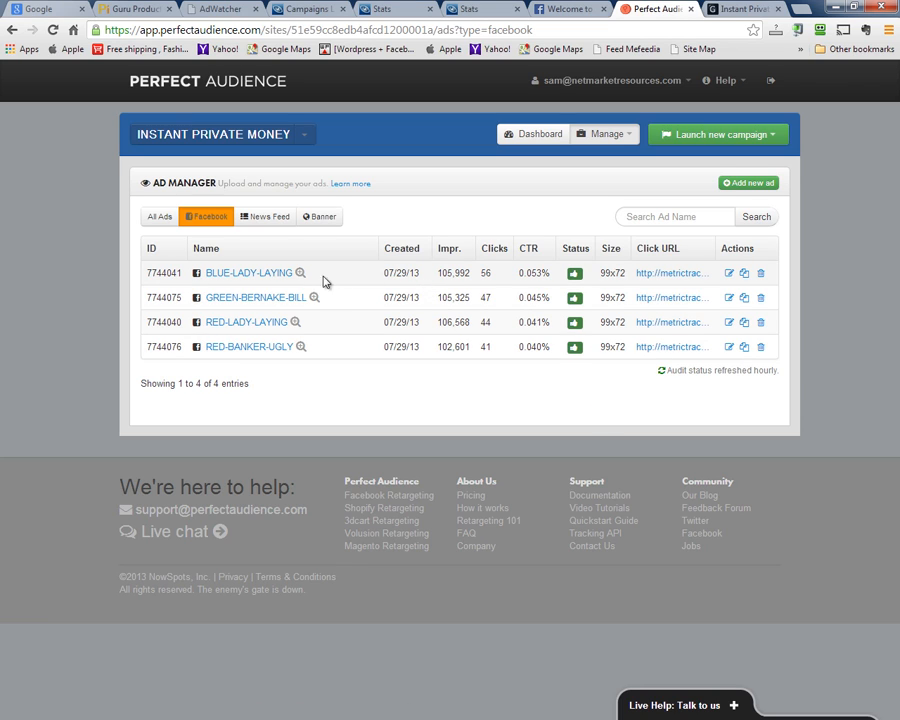
pyautogui.click(731, 277)
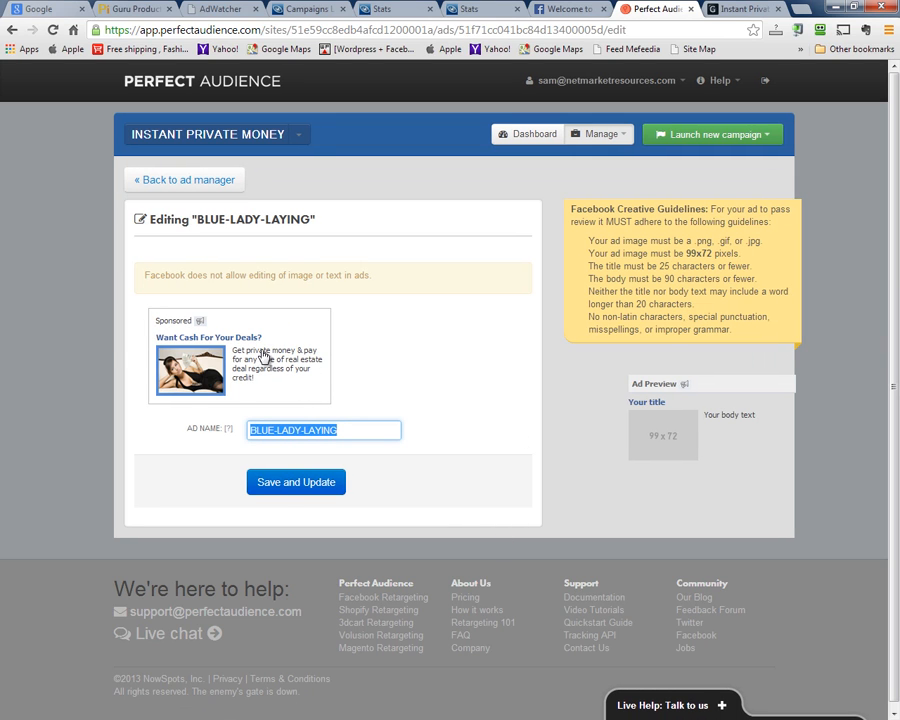
# Filter the ad list to News Feed ads, which shows none, and start a new ad
pyautogui.click(150, 181)
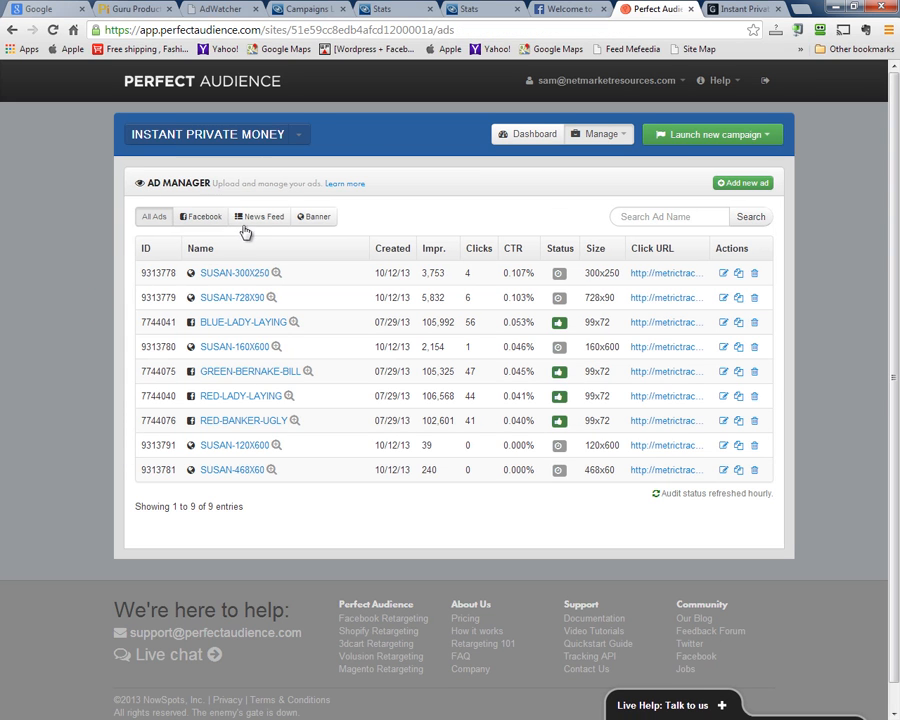
pyautogui.click(250, 216)
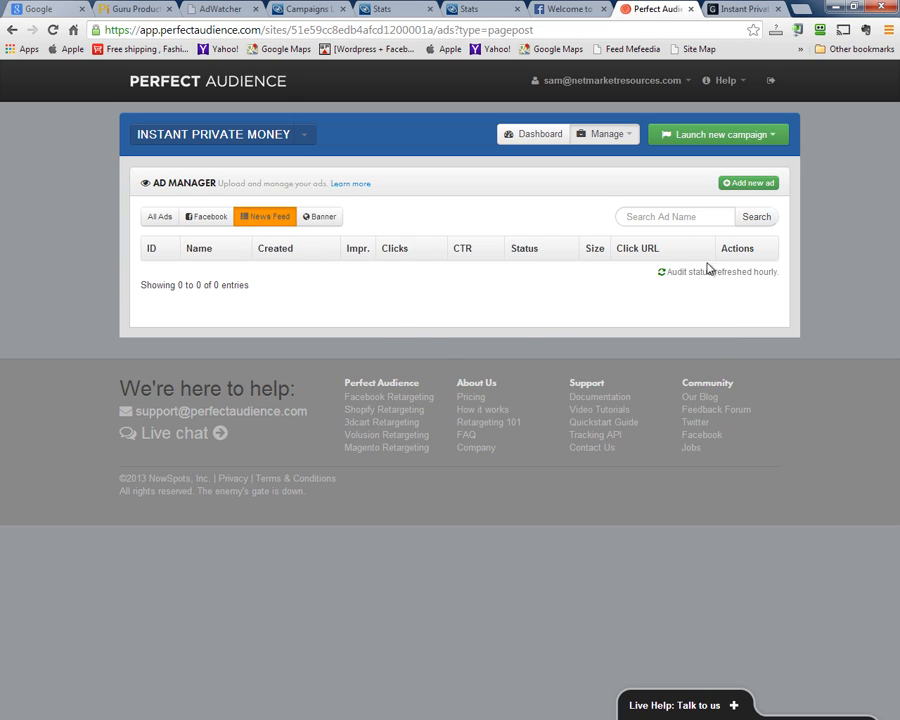
pyautogui.click(728, 186)
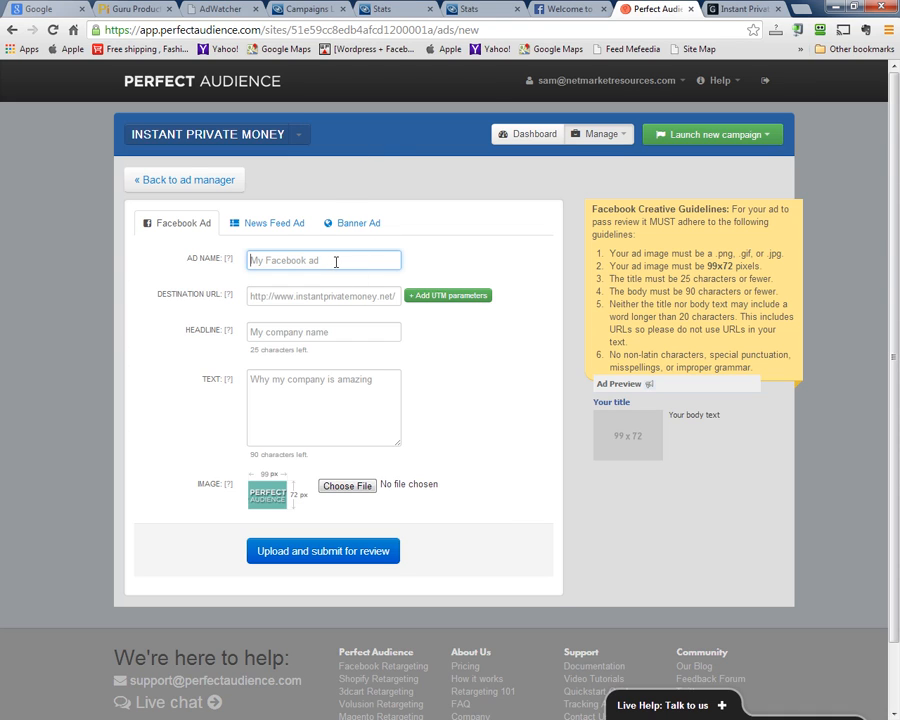
# Switch the new ad to News Feed, start linking a Facebook page, and open a new browser tab
pyautogui.click(266, 226)
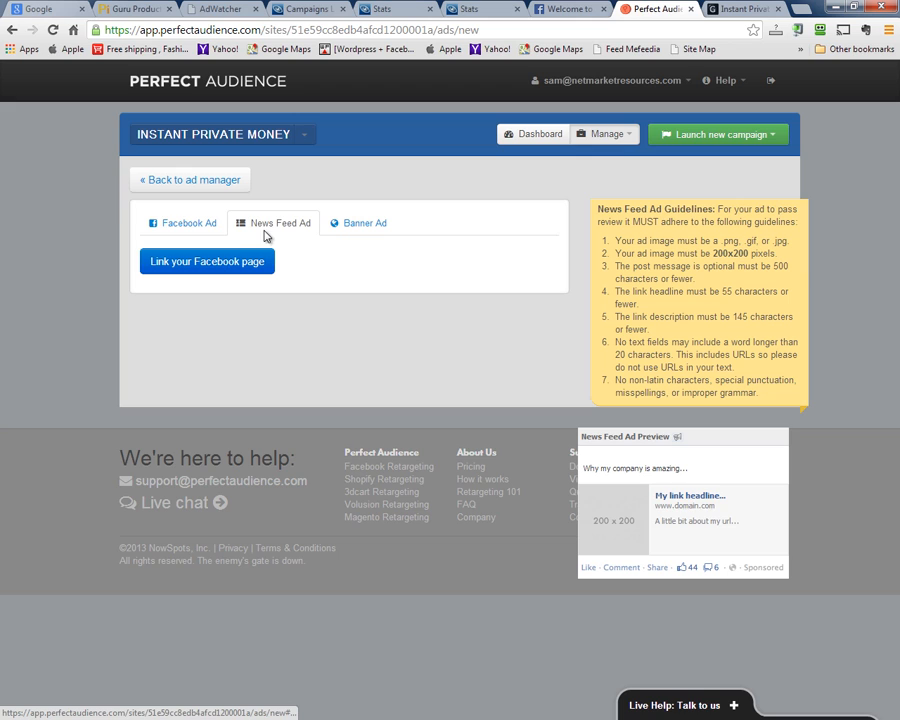
pyautogui.click(192, 264)
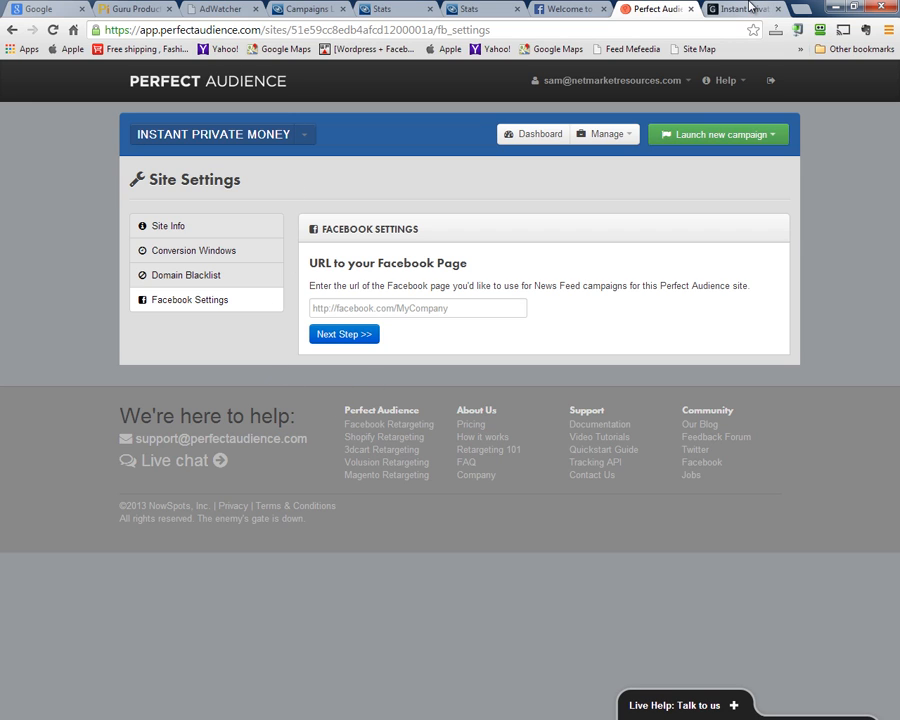
pyautogui.click(808, 12)
# Load facebook.com and log in with the saved credentials
pyautogui.write('facebook.com')
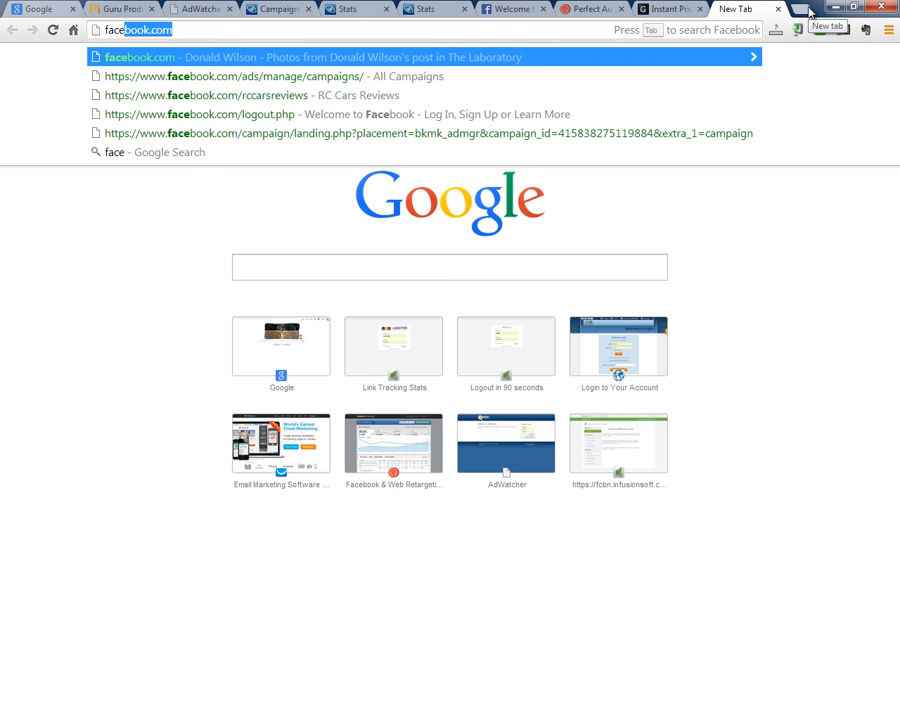
pyautogui.press('Return')
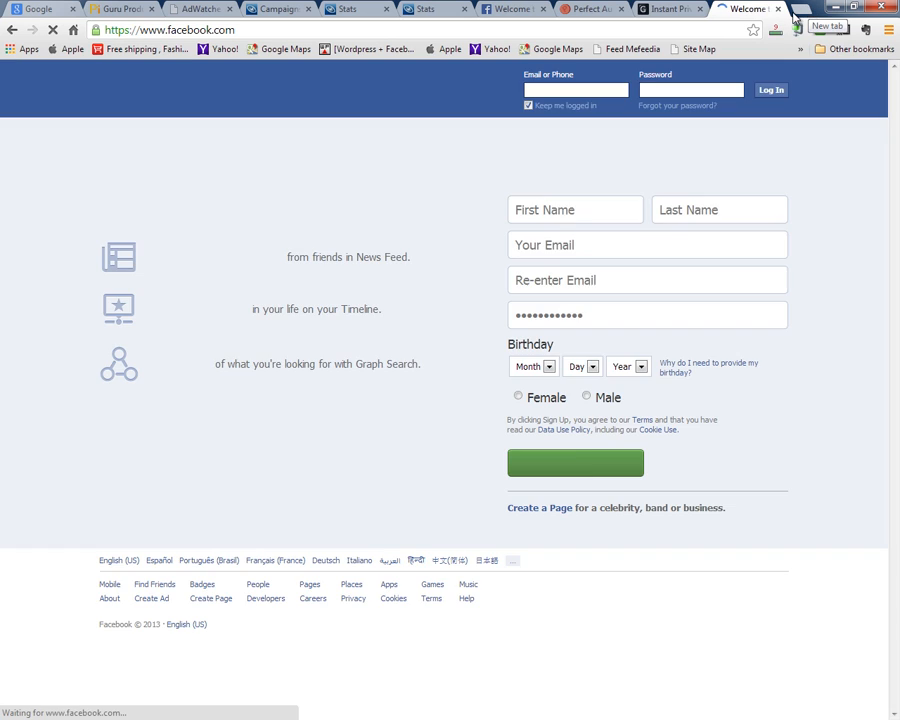
pyautogui.click(771, 90)
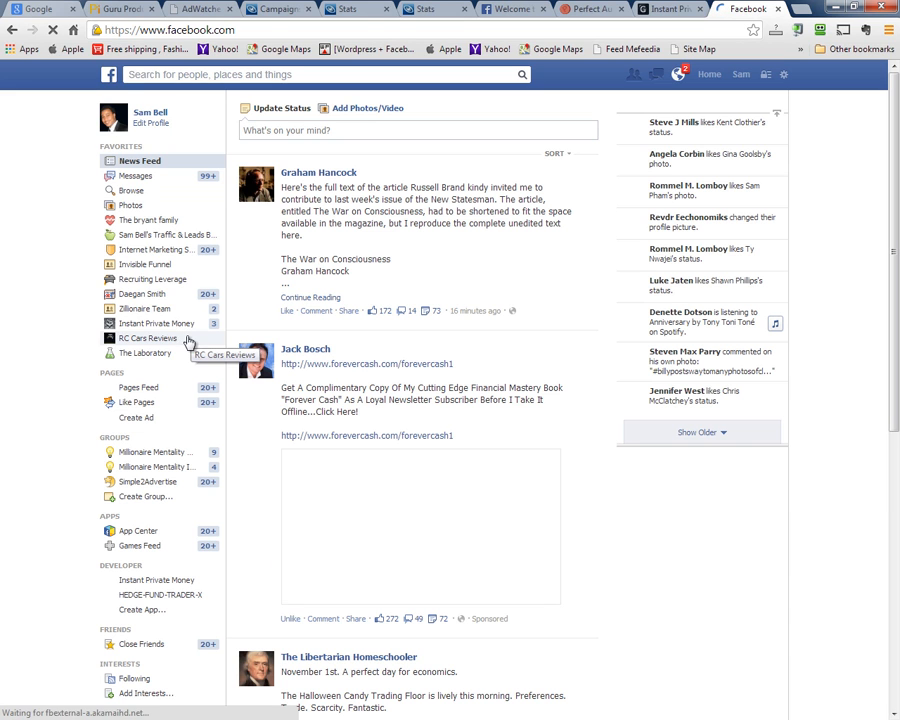
# Log out and log back in with the other saved business account, declining to save the login
pyautogui.click(785, 78)
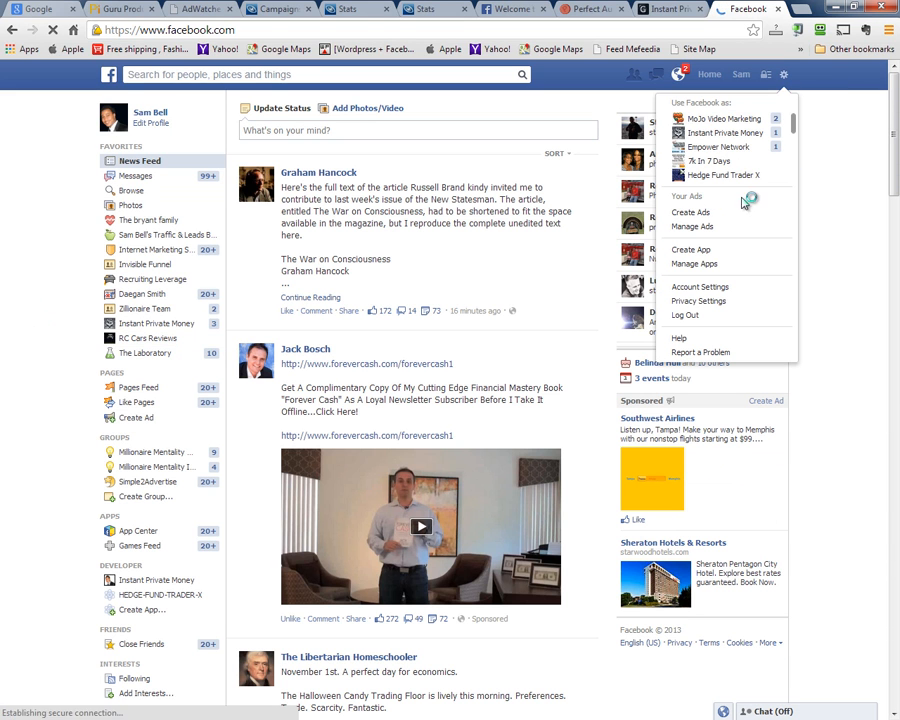
pyautogui.click(705, 314)
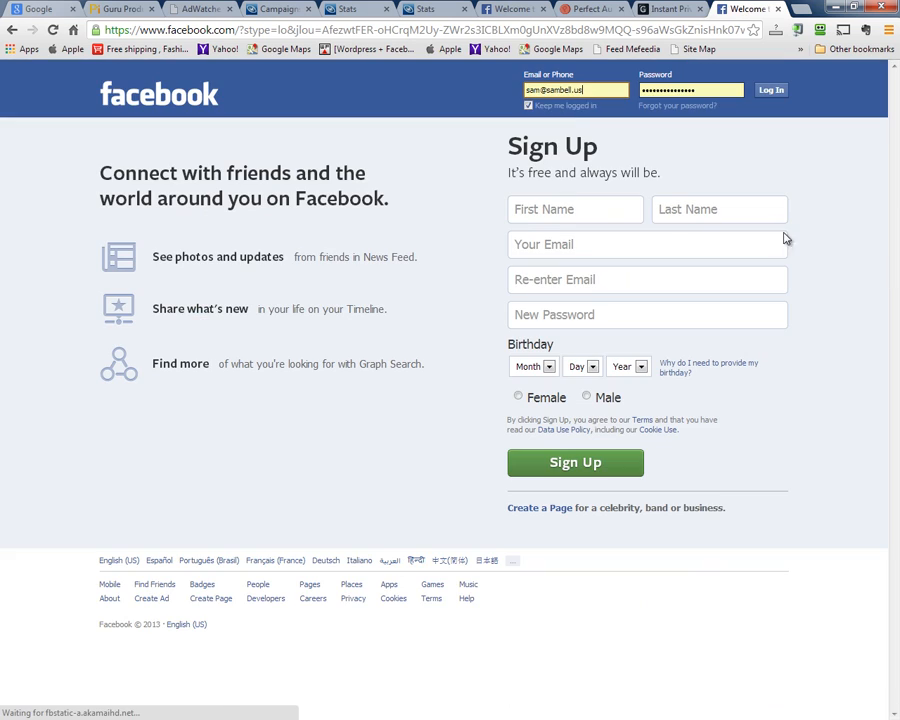
pyautogui.click(589, 88)
pyautogui.press('BackSpace')
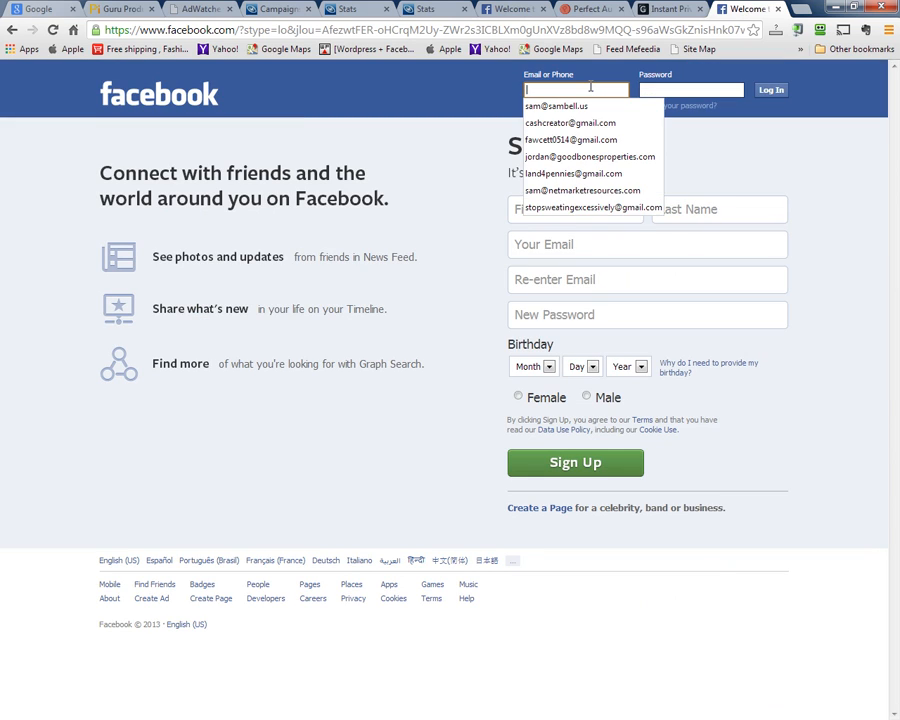
pyautogui.click(578, 122)
pyautogui.click(771, 90)
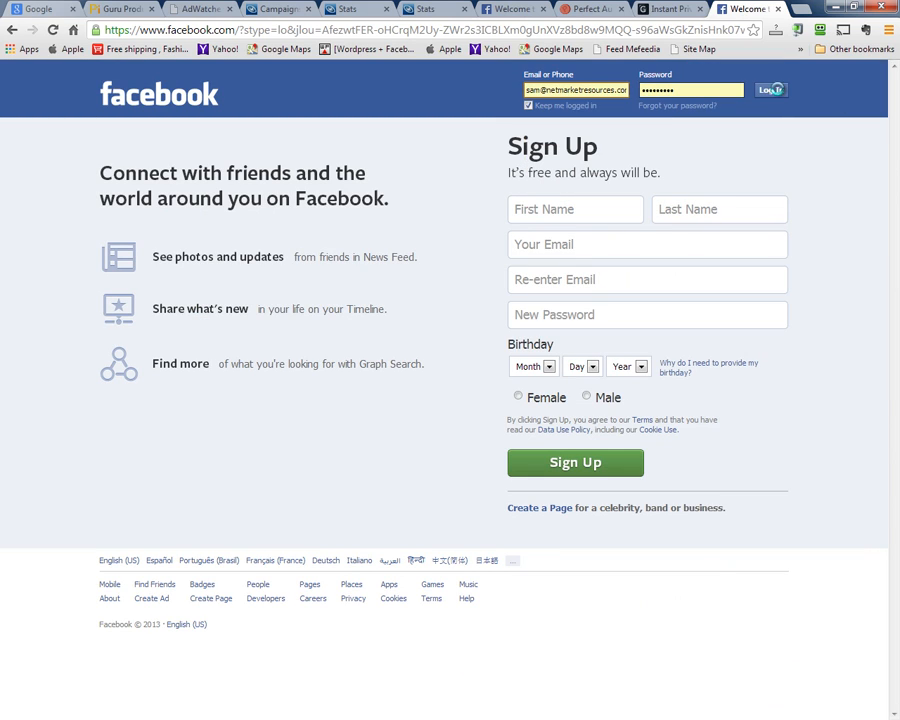
pyautogui.click(505, 495)
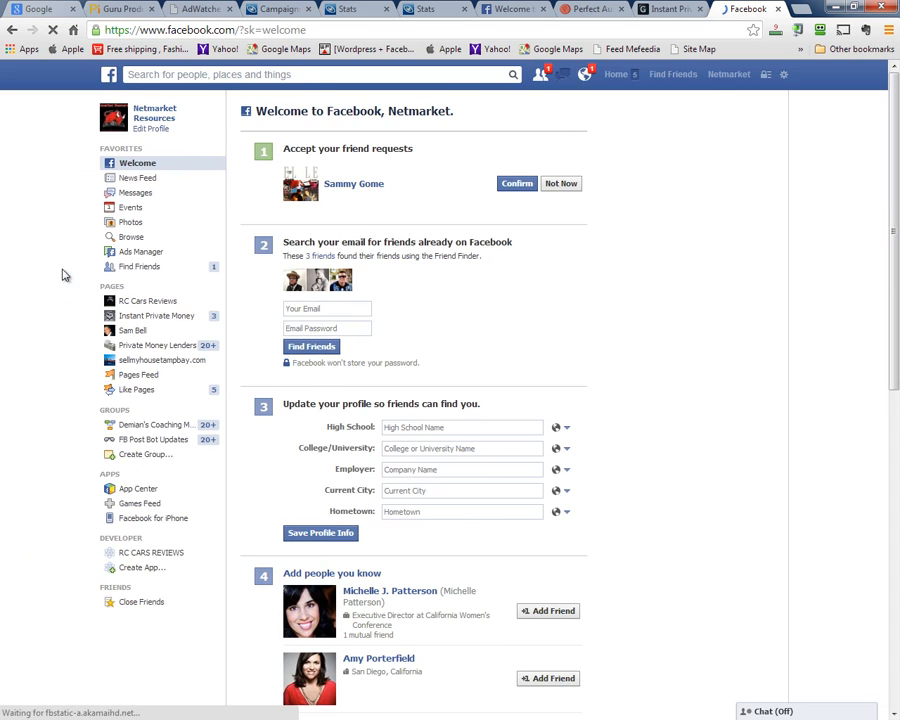
# Open the Instant Private Money page and copy its address, facebook.com/InstantPrivateMoney
pyautogui.click(144, 316)
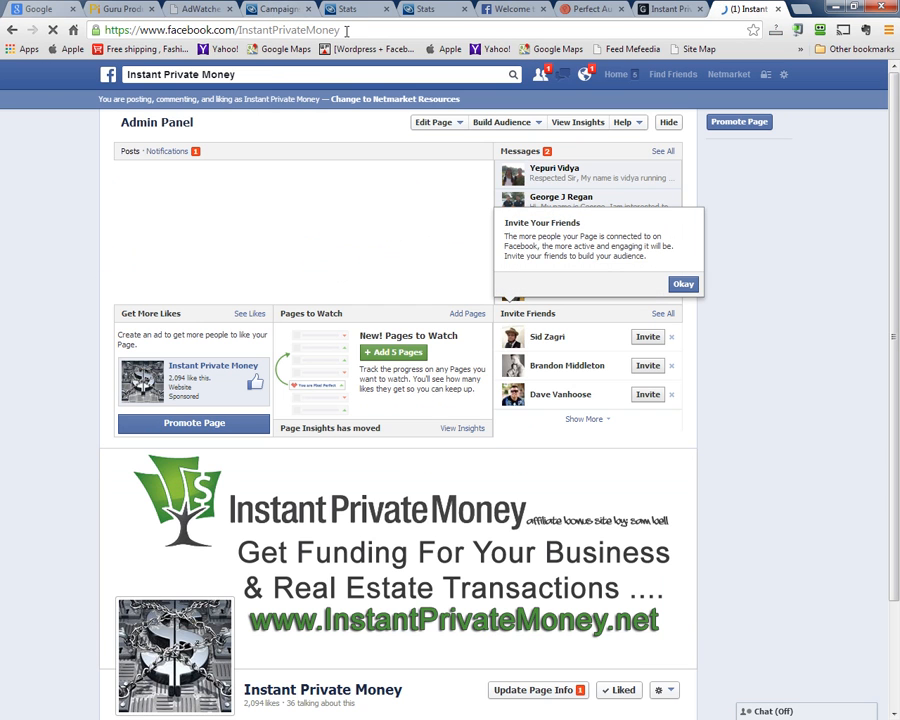
pyautogui.click(243, 24)
pyautogui.rightClick(243, 23)
pyautogui.click(268, 54)
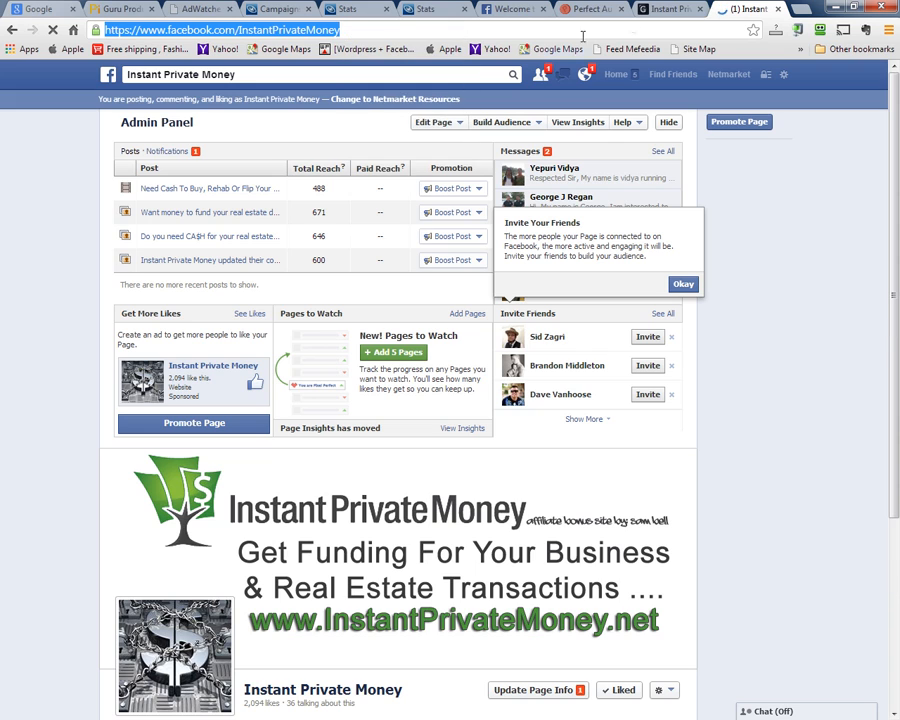
pyautogui.click(662, 9)
# Paste the Instant Private Money page URL into Perfect Audience's Facebook page field and continue
pyautogui.click(586, 8)
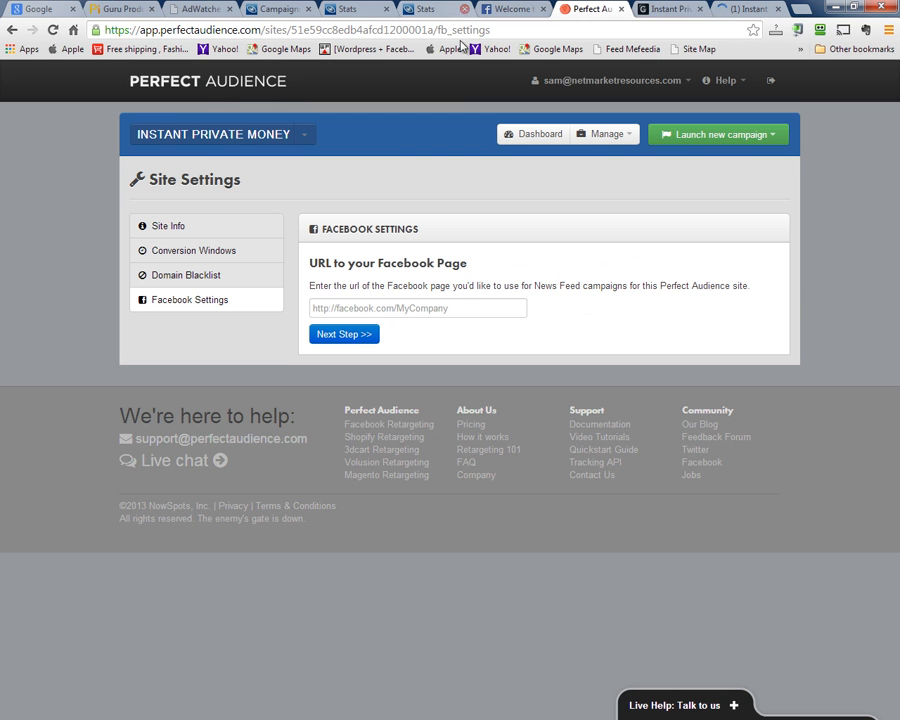
pyautogui.click(467, 303)
pyautogui.hotkey('ctrl', 'v')
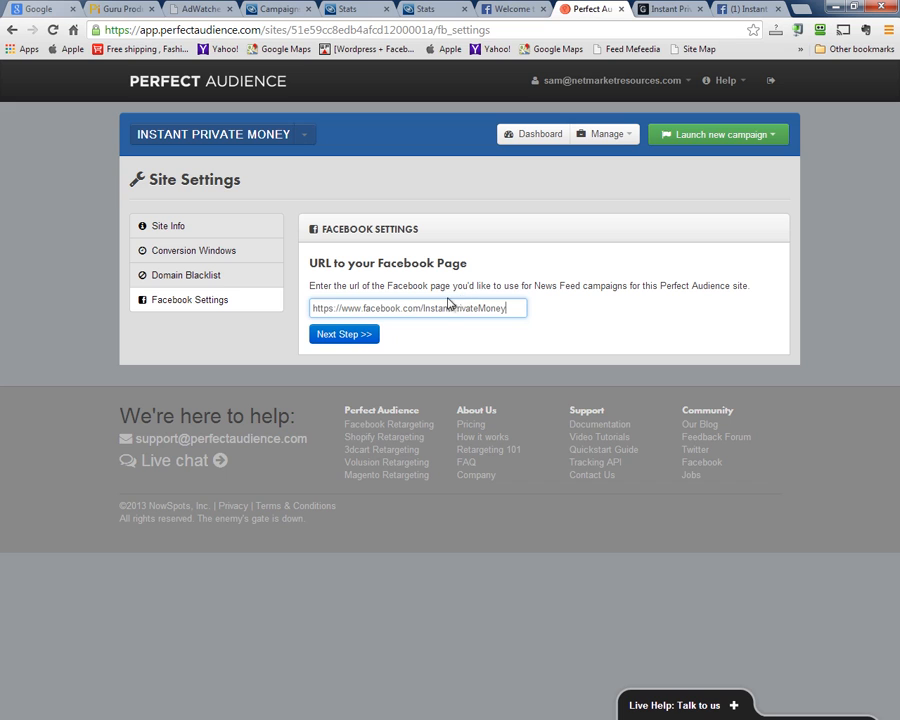
pyautogui.click(344, 334)
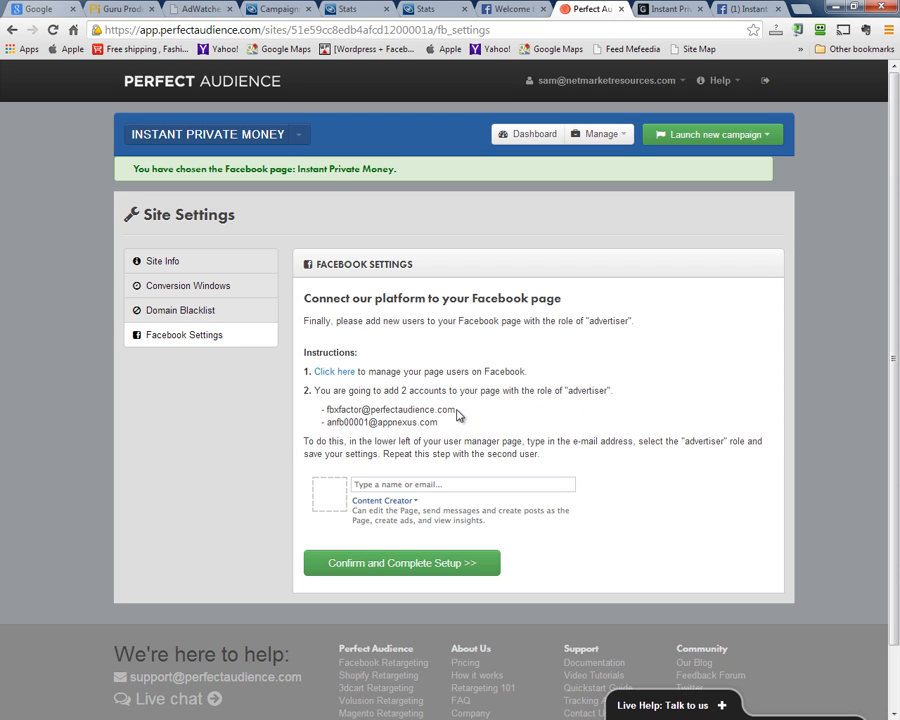
# Copy the first advertiser e-mail address from the setup instructions
pyautogui.moveTo(458, 415); pyautogui.dragTo(338, 413)
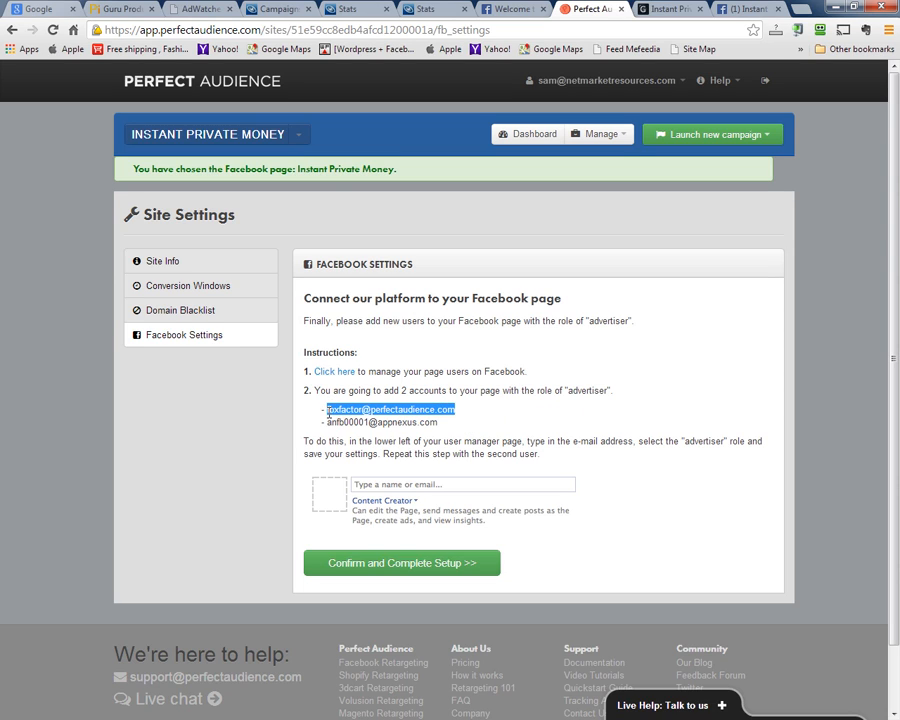
pyautogui.rightClick(348, 412)
pyautogui.click(446, 420)
pyautogui.moveTo(752, 8); pyautogui.dragTo(672, 10)
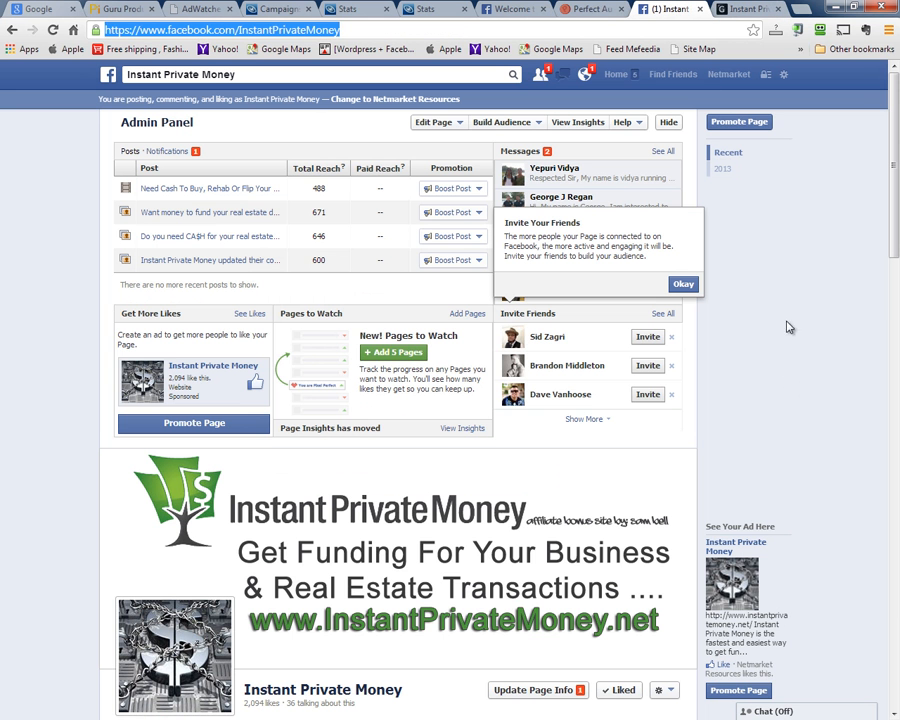
# Dismiss the invite and boost popups and open the page's Manage Admin Roles settings
pyautogui.click(684, 285)
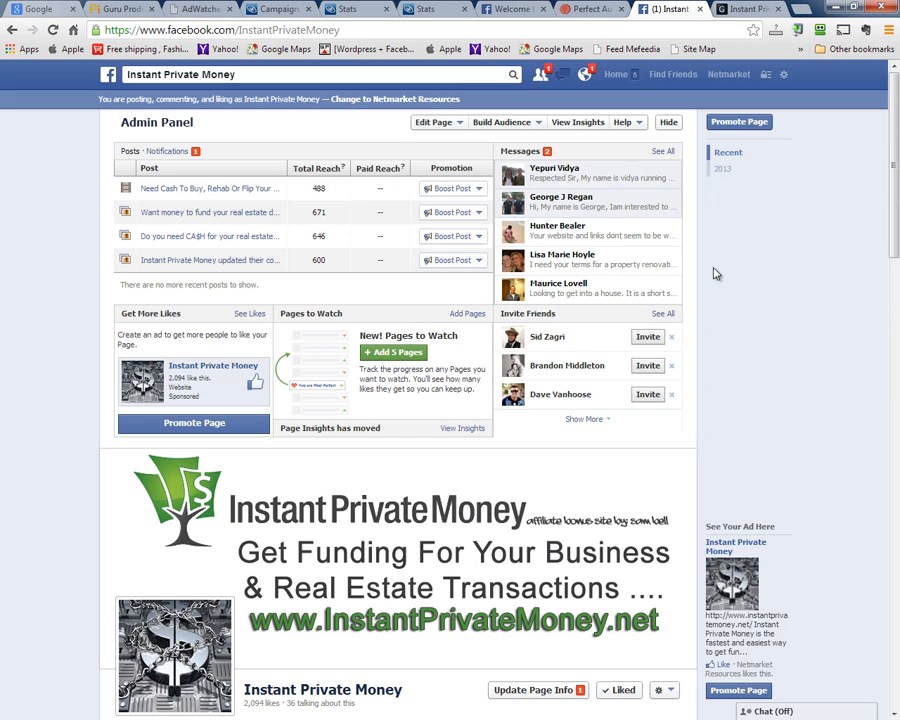
pyautogui.click(452, 188)
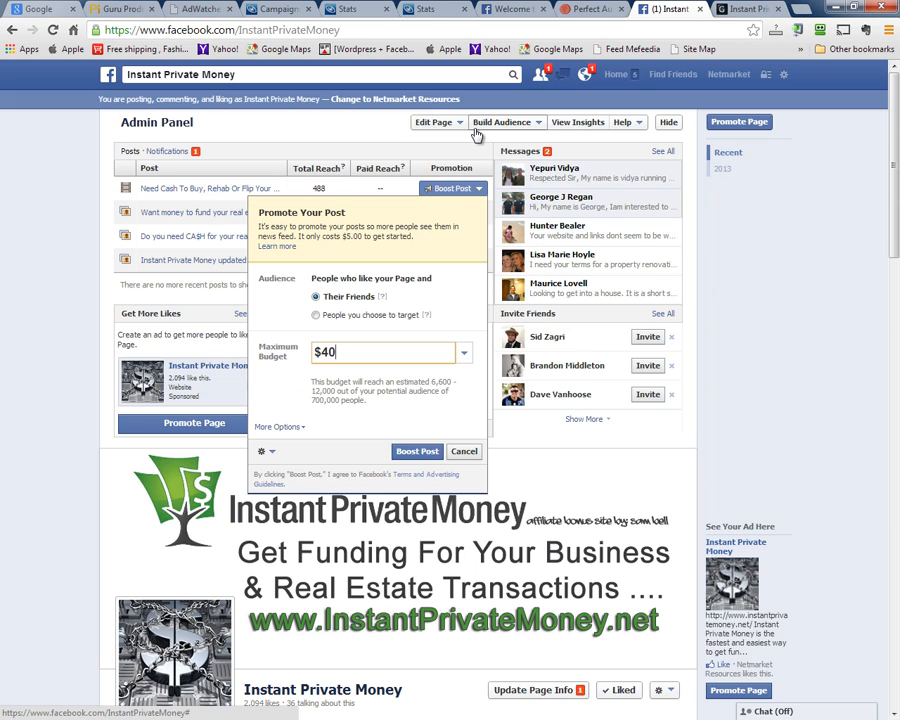
pyautogui.press('Escape')
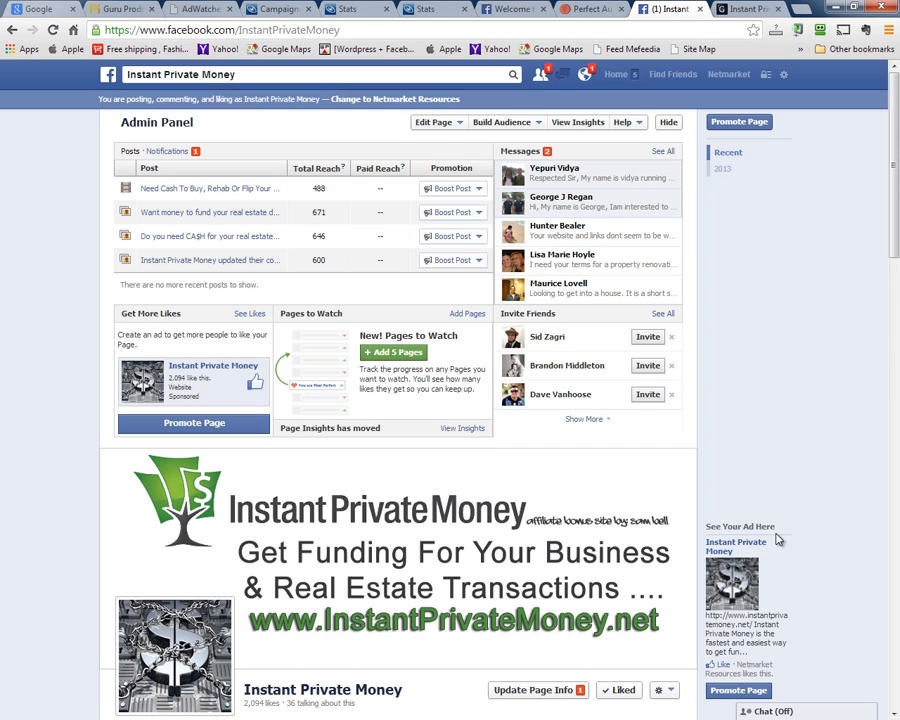
pyautogui.click(459, 124)
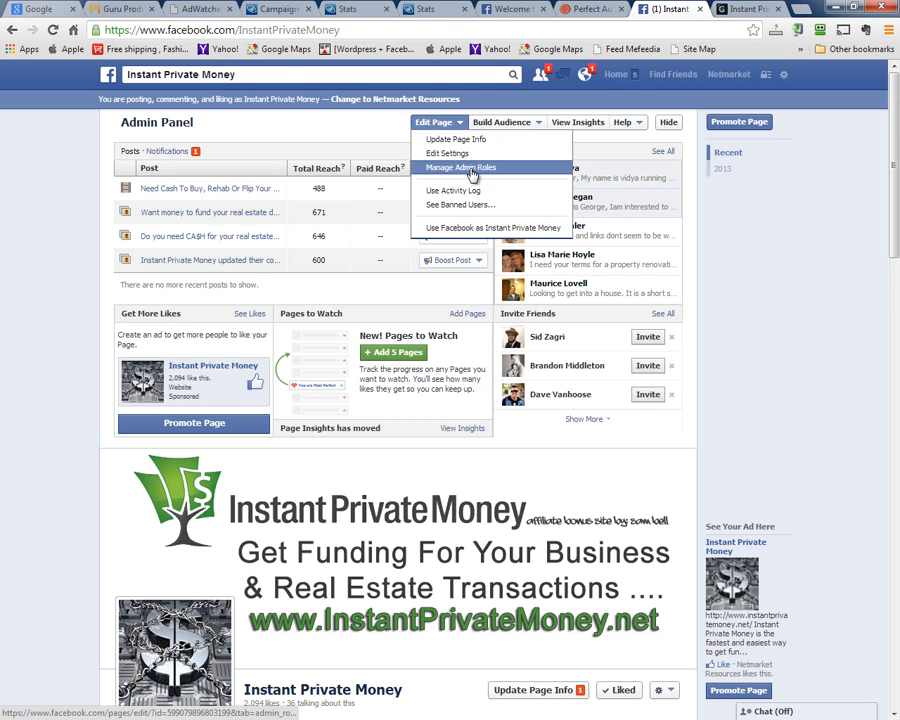
pyautogui.click(470, 169)
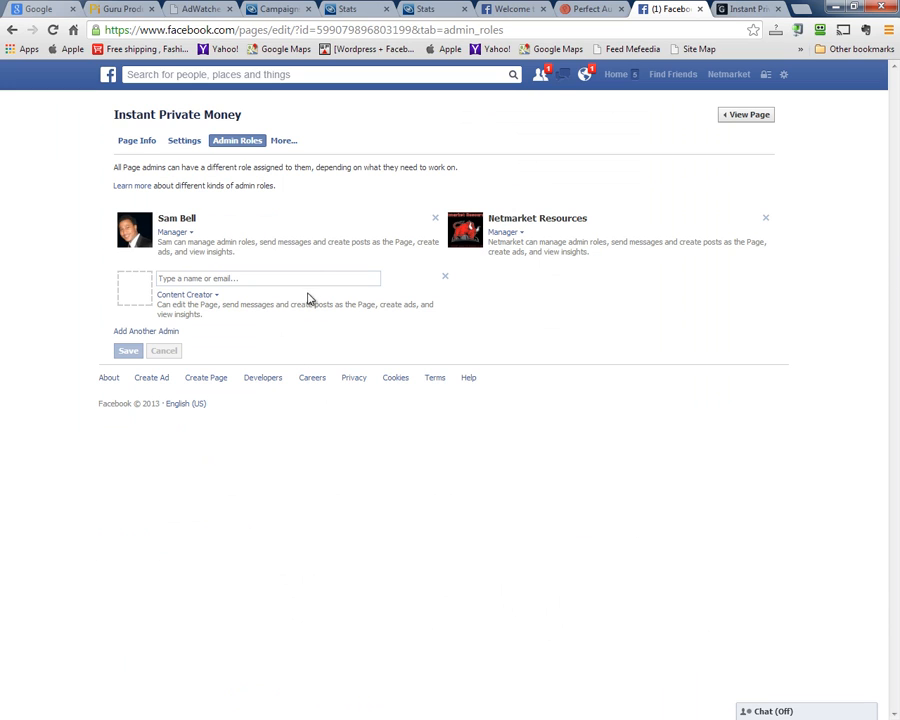
# Add the first advertiser e-mail as a Manager and add a second admin row
pyautogui.rightClick(315, 277)
pyautogui.click(344, 354)
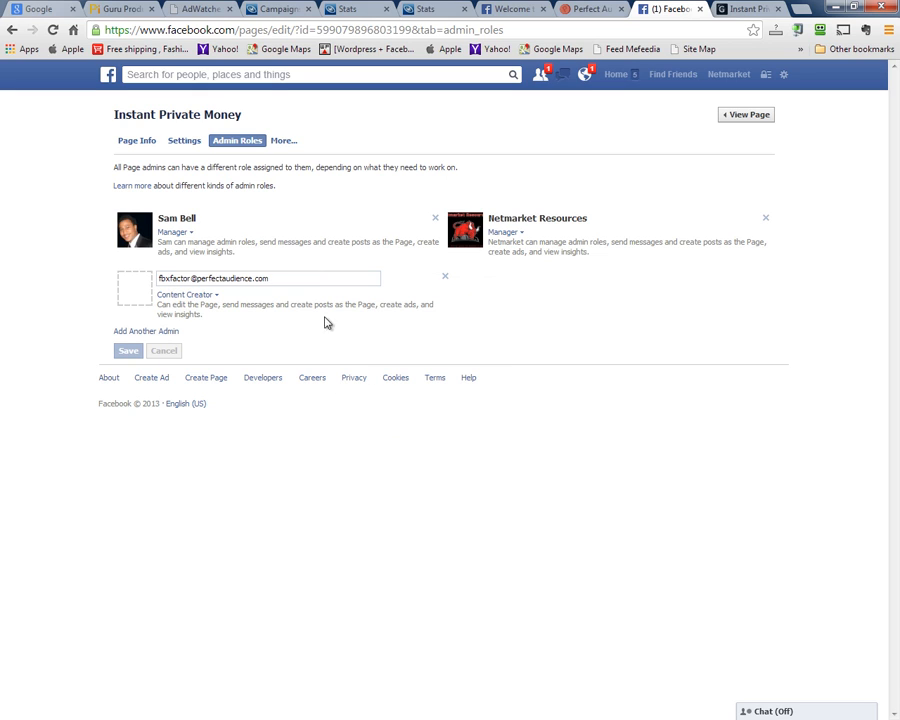
pyautogui.click(206, 297)
pyautogui.click(214, 311)
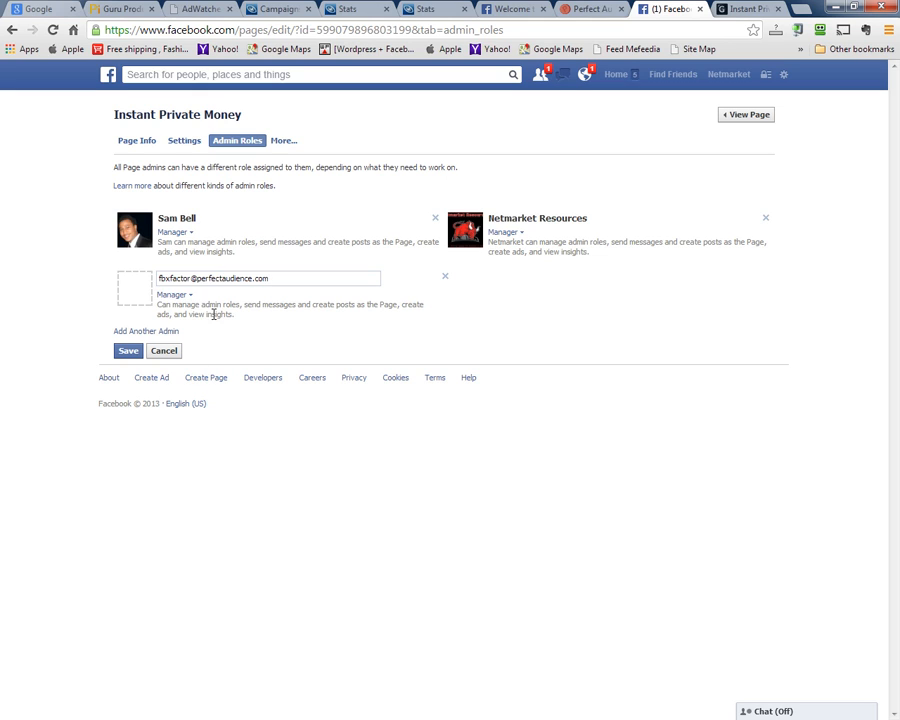
pyautogui.click(130, 332)
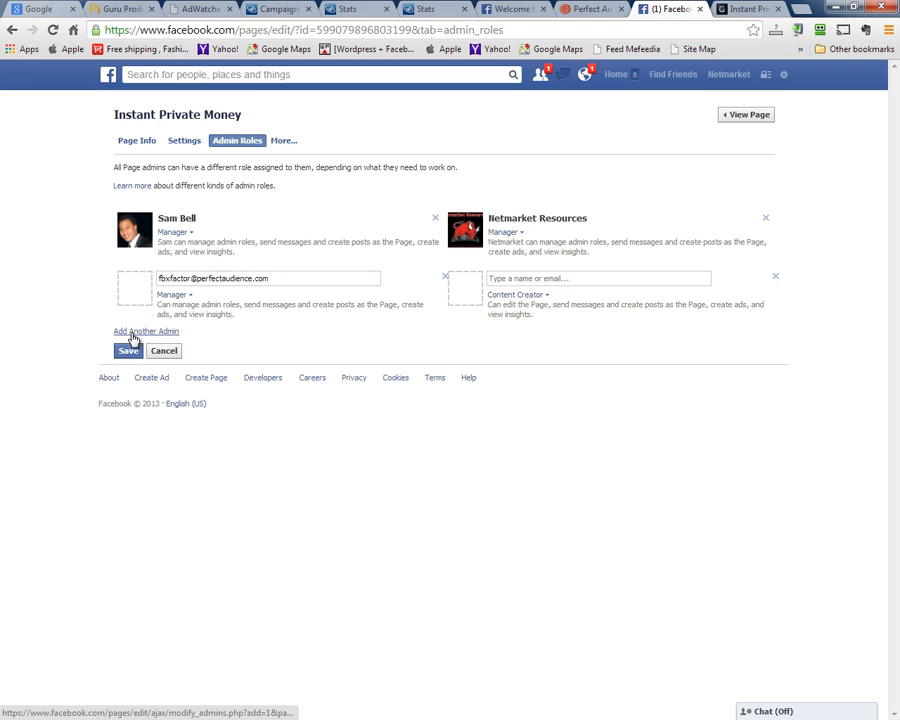
pyautogui.click(608, 9)
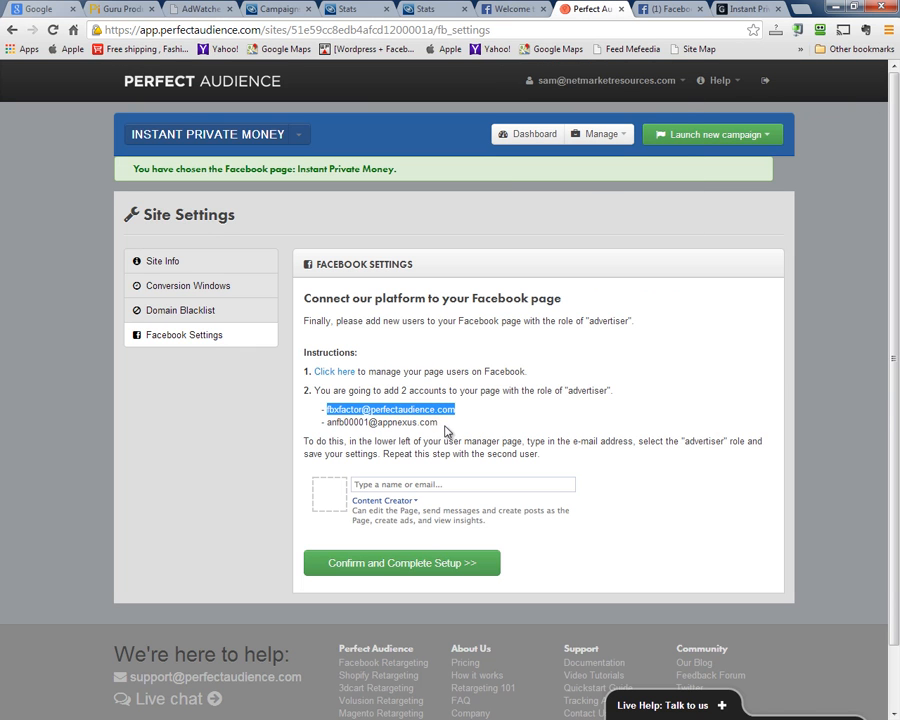
# Copy the second advertiser e-mail and add it as a Manager in the empty admin row
pyautogui.moveTo(446, 428); pyautogui.dragTo(326, 423)
pyautogui.rightClick(334, 476)
pyautogui.click(340, 490)
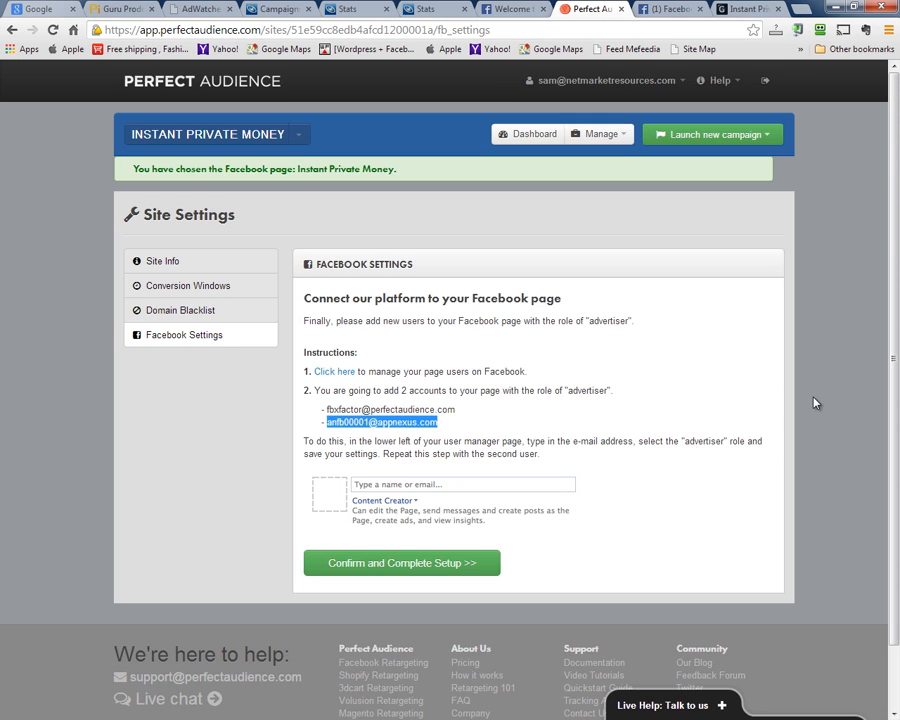
pyautogui.click(676, 7)
pyautogui.rightClick(584, 282)
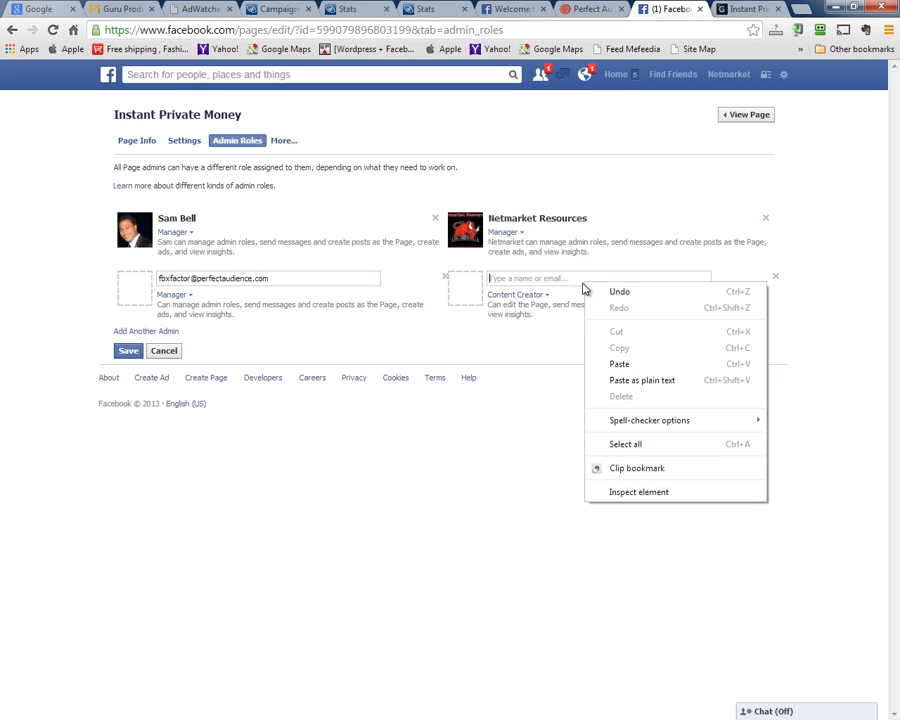
pyautogui.click(619, 364)
pyautogui.click(517, 295)
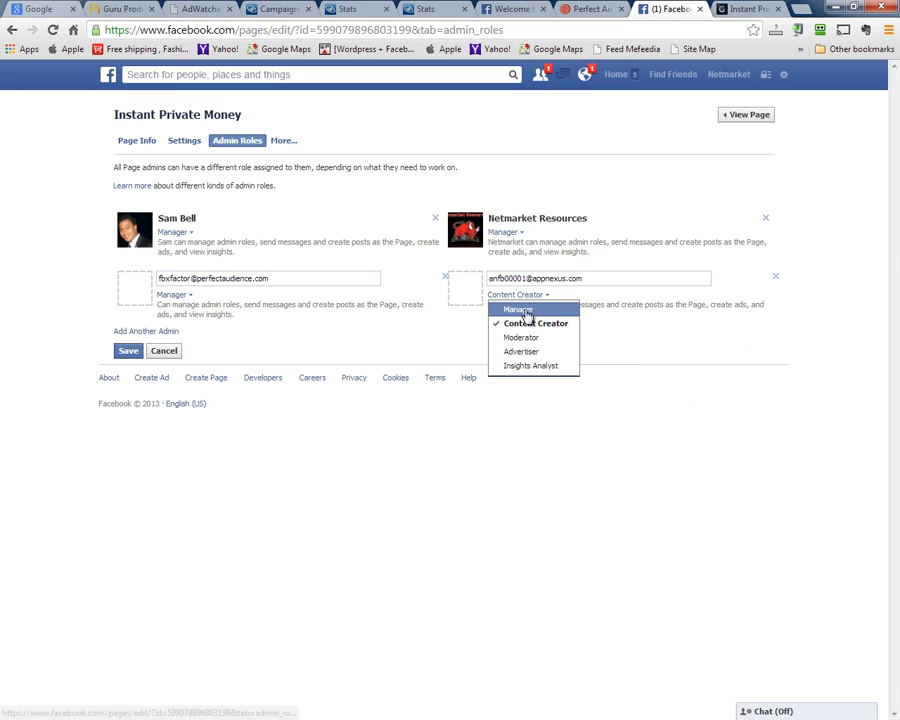
pyautogui.click(526, 311)
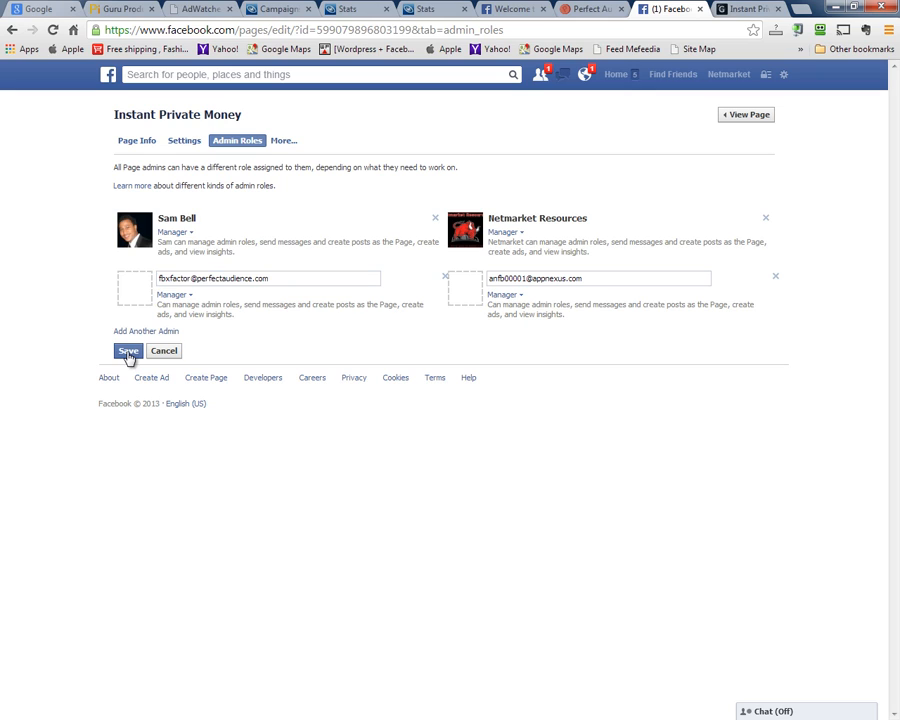
# Save the admin role changes with a password confirmation, declining to store the login
pyautogui.click(128, 352)
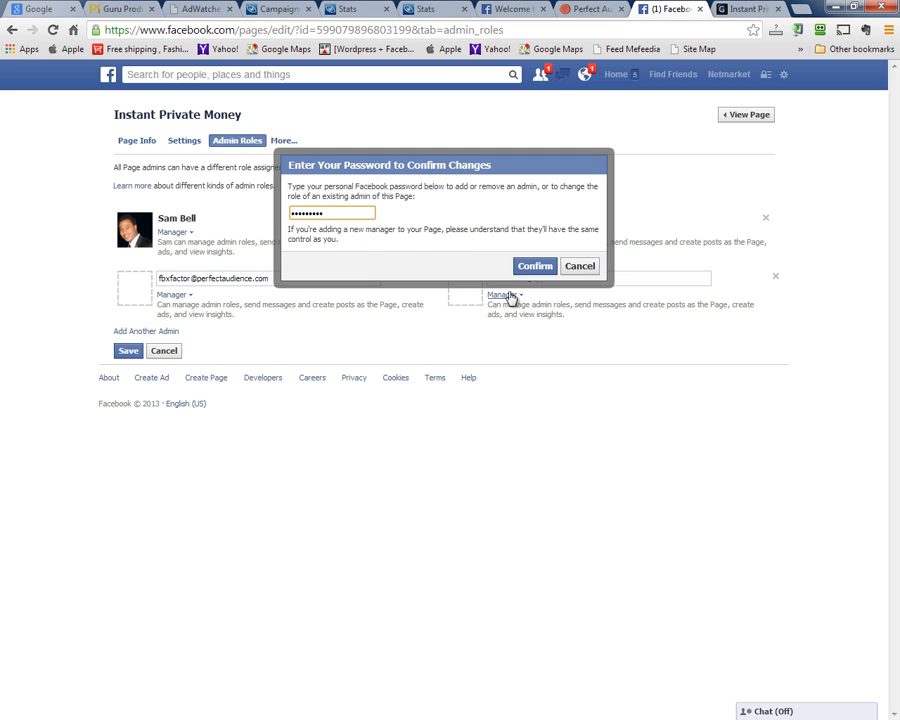
pyautogui.click(527, 266)
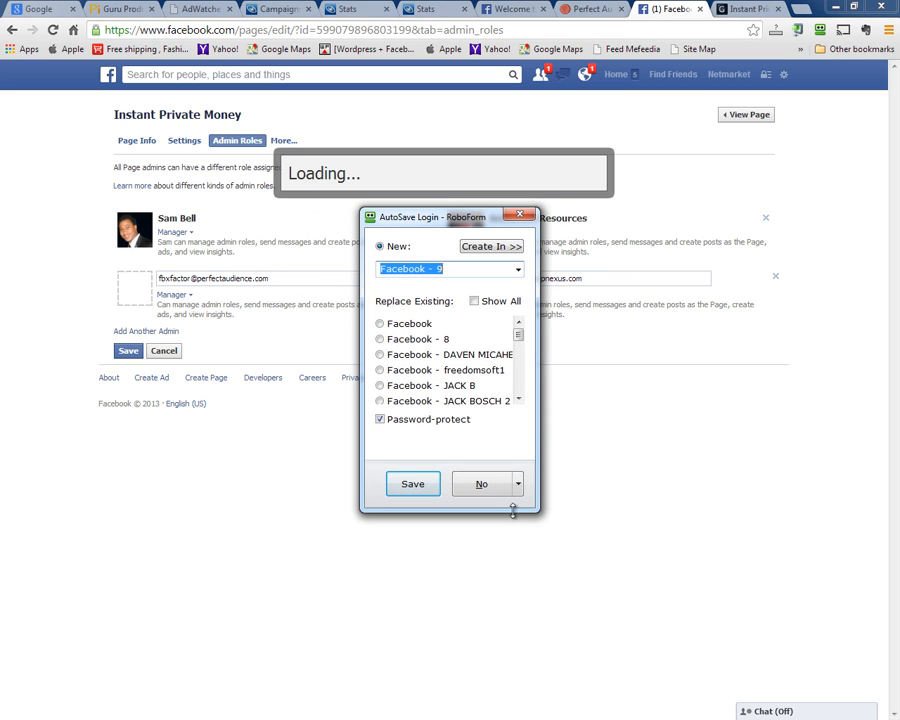
pyautogui.click(481, 484)
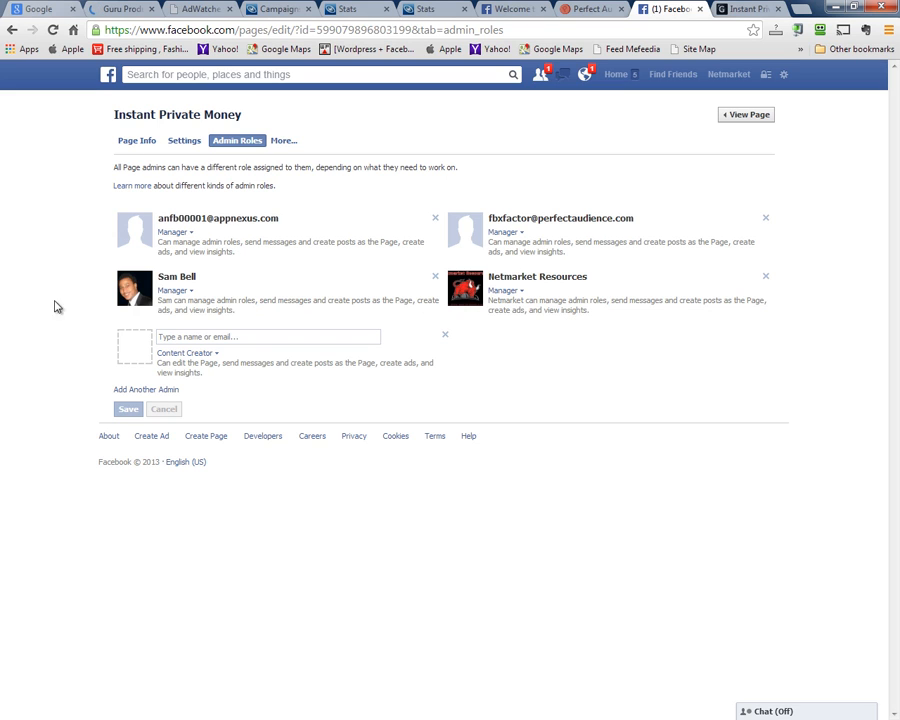
pyautogui.click(597, 10)
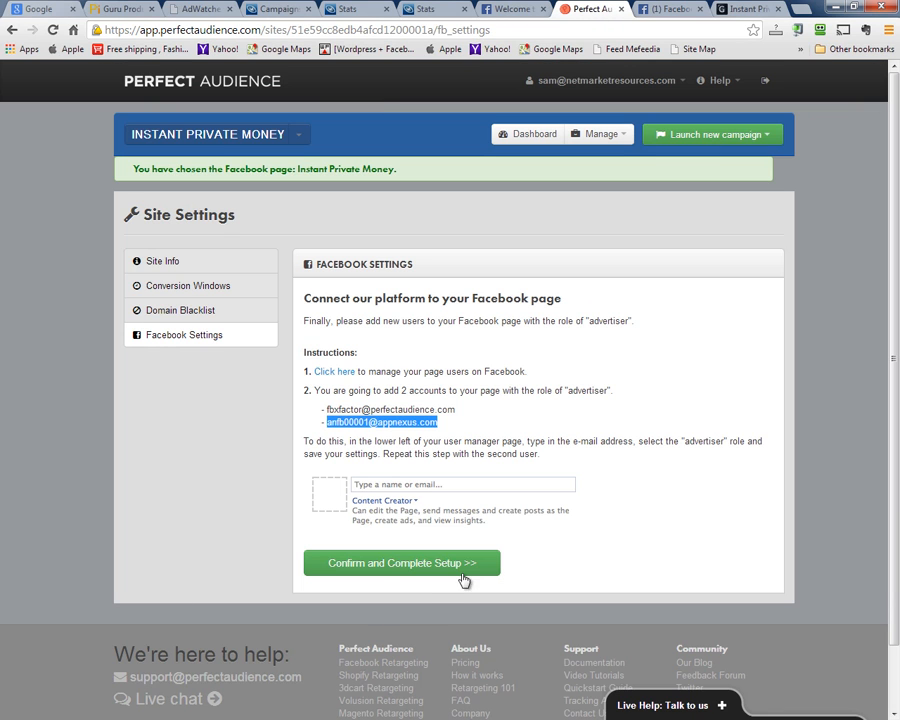
# Confirm the Instant Private Money Facebook page connection and begin the first News Feed campaign
pyautogui.click(393, 568)
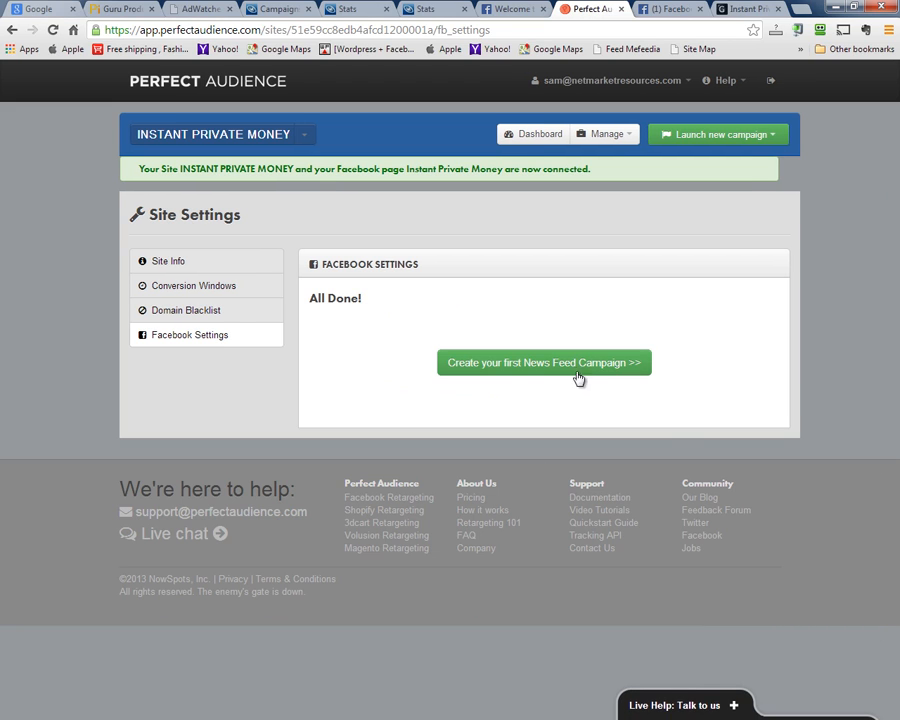
pyautogui.click(576, 364)
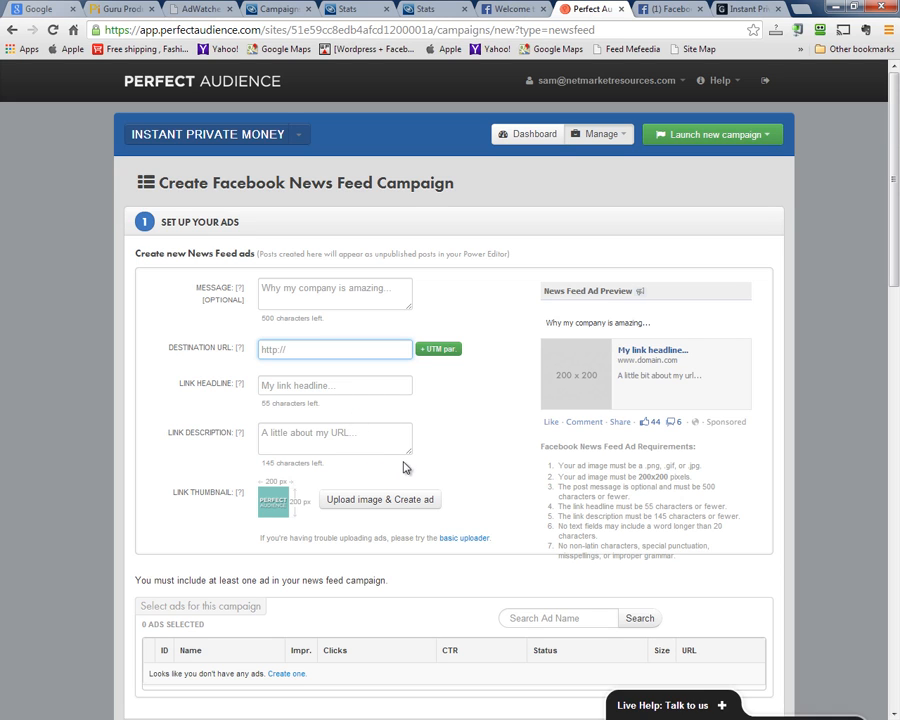
# Target the campaign at the All visitors retargeting list (2,282, 90-day window)
pyautogui.moveTo(410, 456); pyautogui.dragTo(474, 498)
pyautogui.scroll(-3, 262, 450)
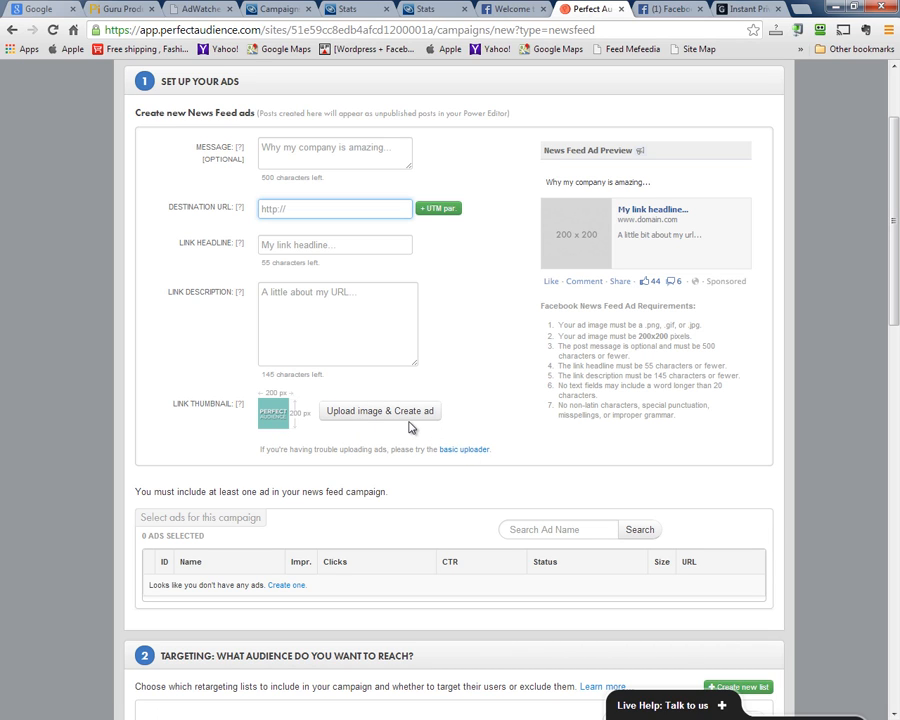
pyautogui.scroll(-1, 416, 484)
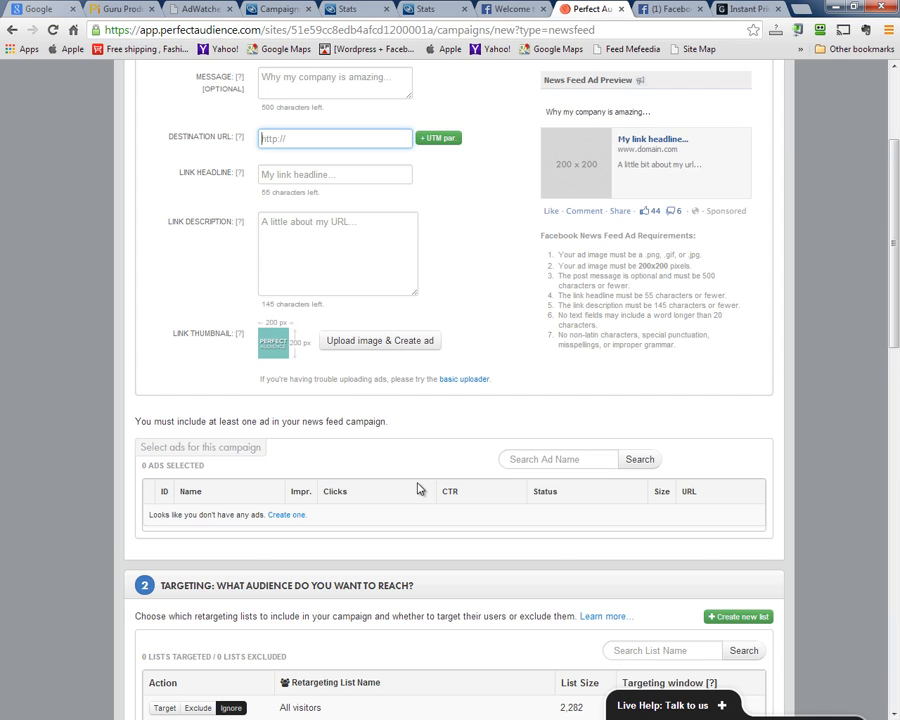
pyautogui.scroll(-1, 418, 488)
pyautogui.scroll(-3, 420, 488)
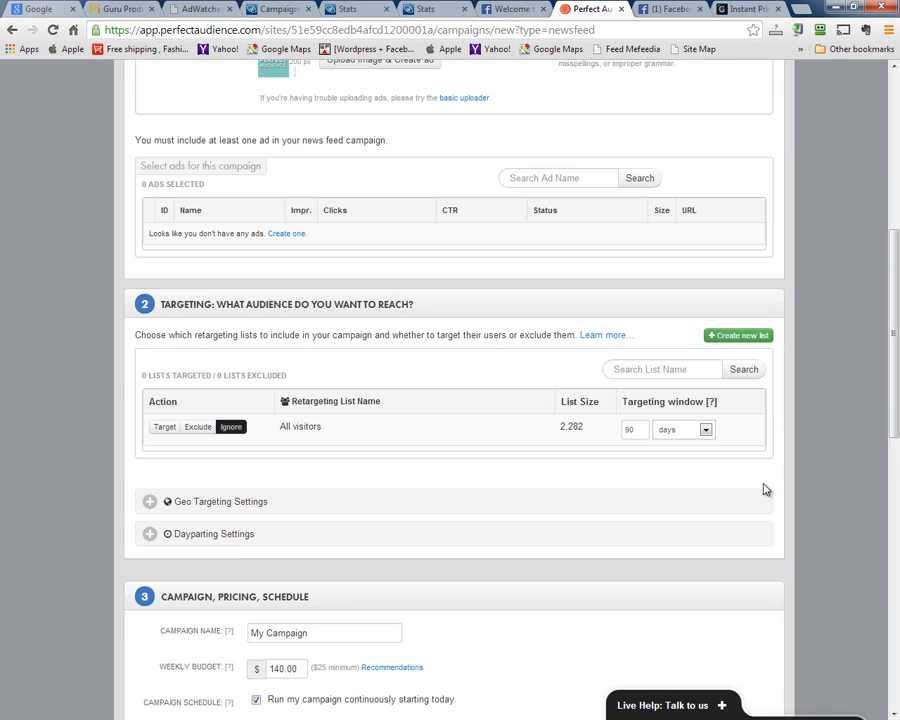
pyautogui.scroll(-1, 758, 491)
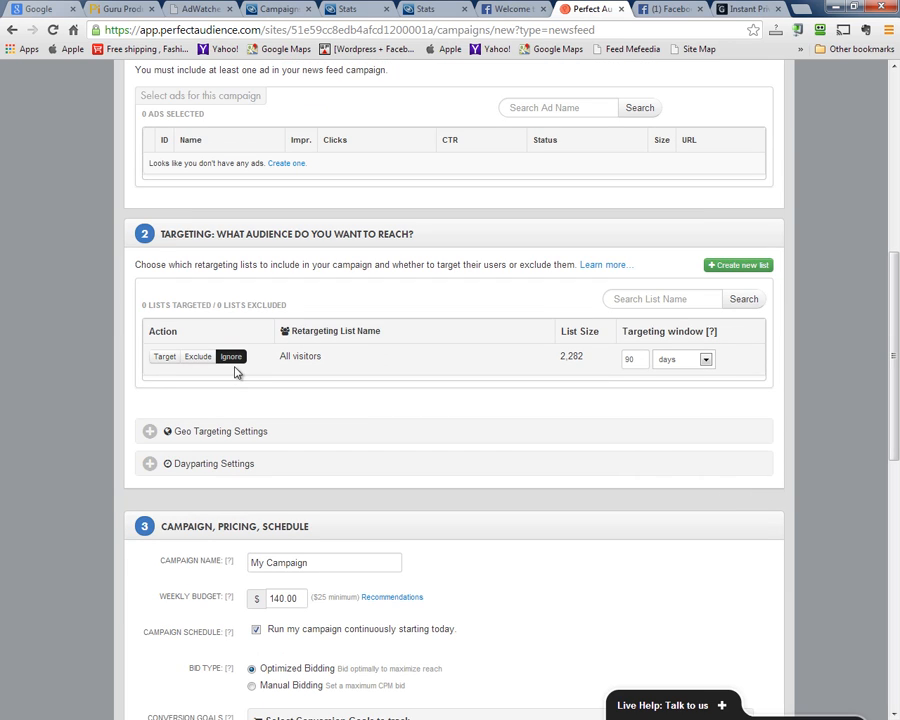
pyautogui.click(159, 360)
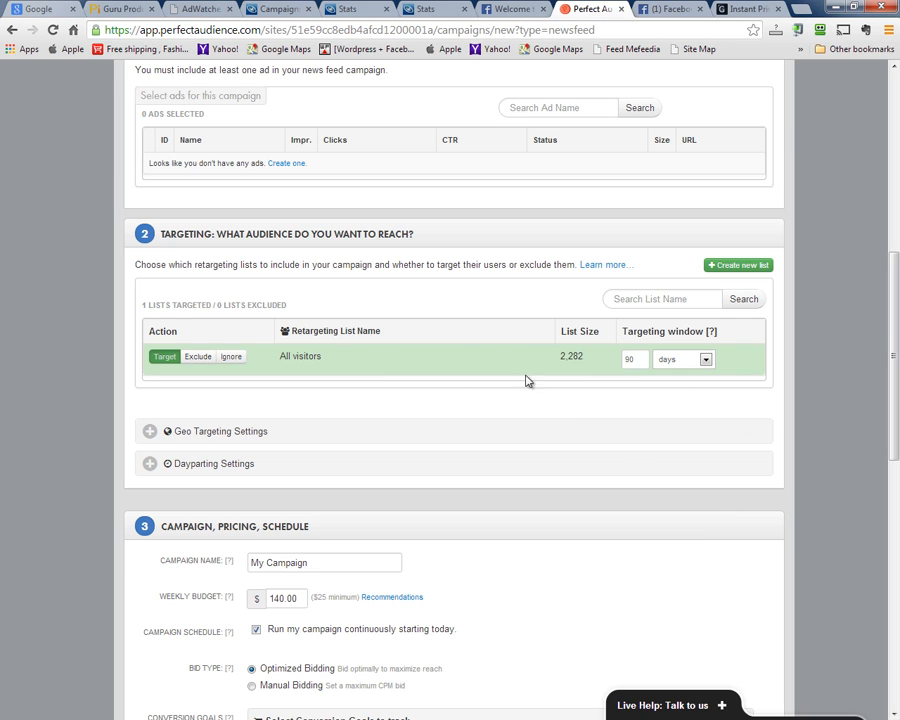
# Review the Geo Targeting and Dayparting settings, leaving both at their defaults
pyautogui.scroll(-3, 530, 356)
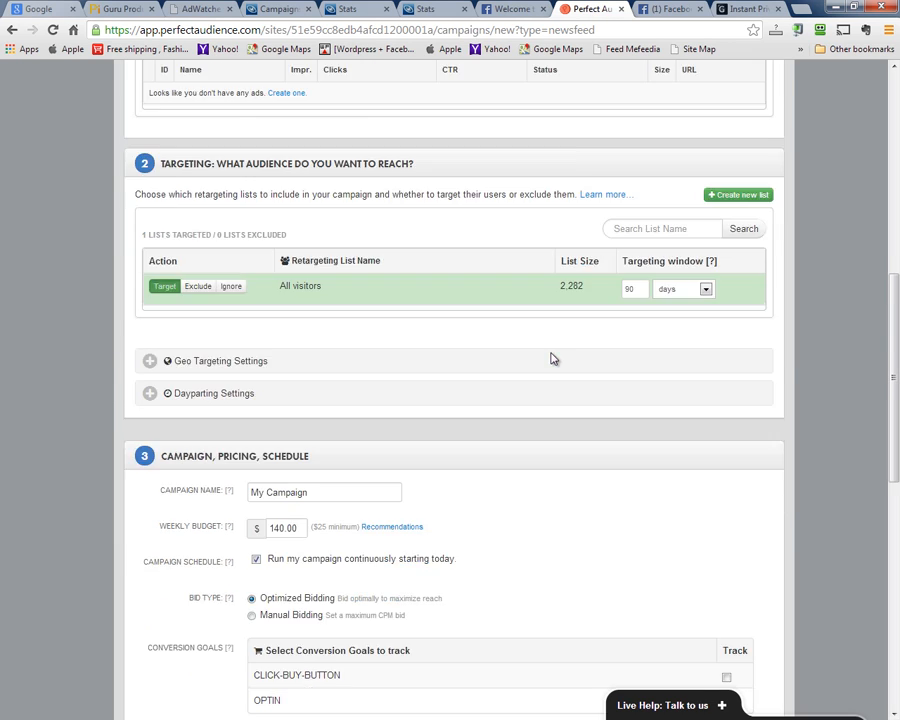
pyautogui.click(148, 292)
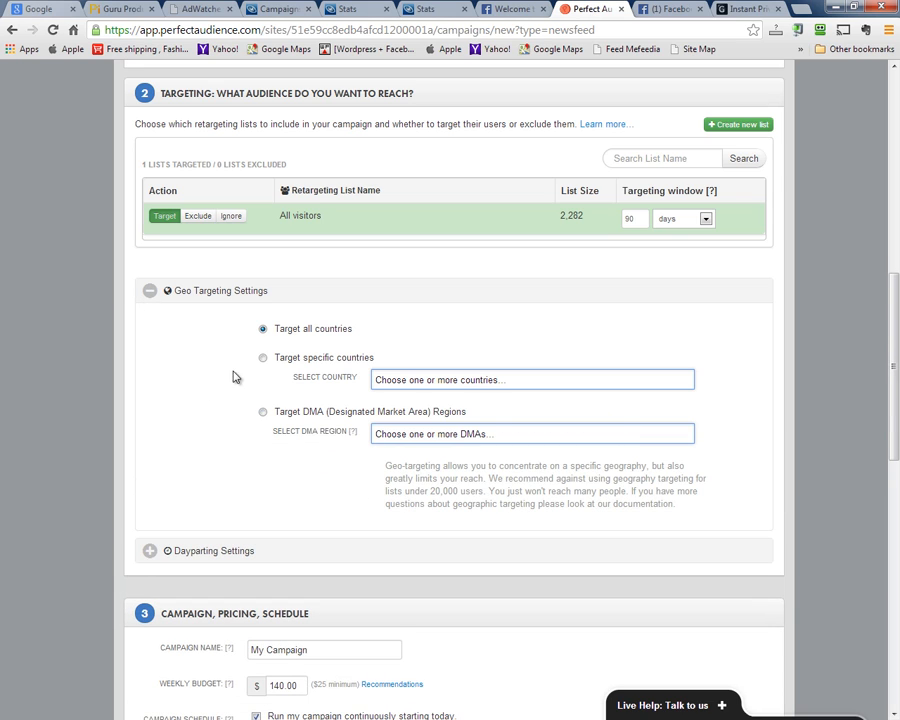
pyautogui.click(149, 291)
pyautogui.click(149, 323)
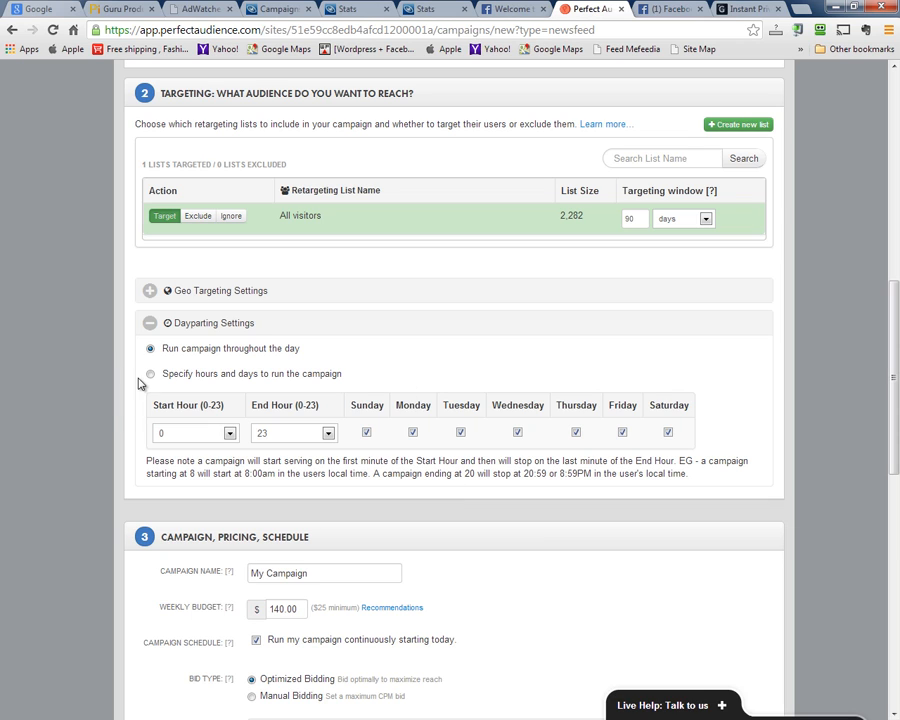
pyautogui.click(149, 324)
pyautogui.scroll(-3, 104, 384)
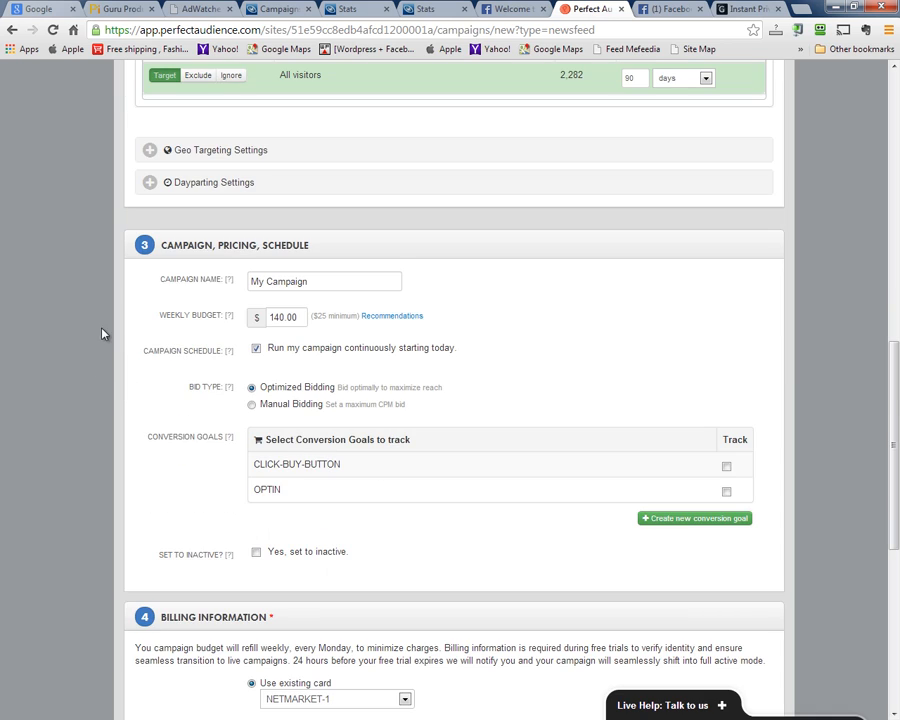
pyautogui.moveTo(351, 287); pyautogui.dragTo(190, 285)
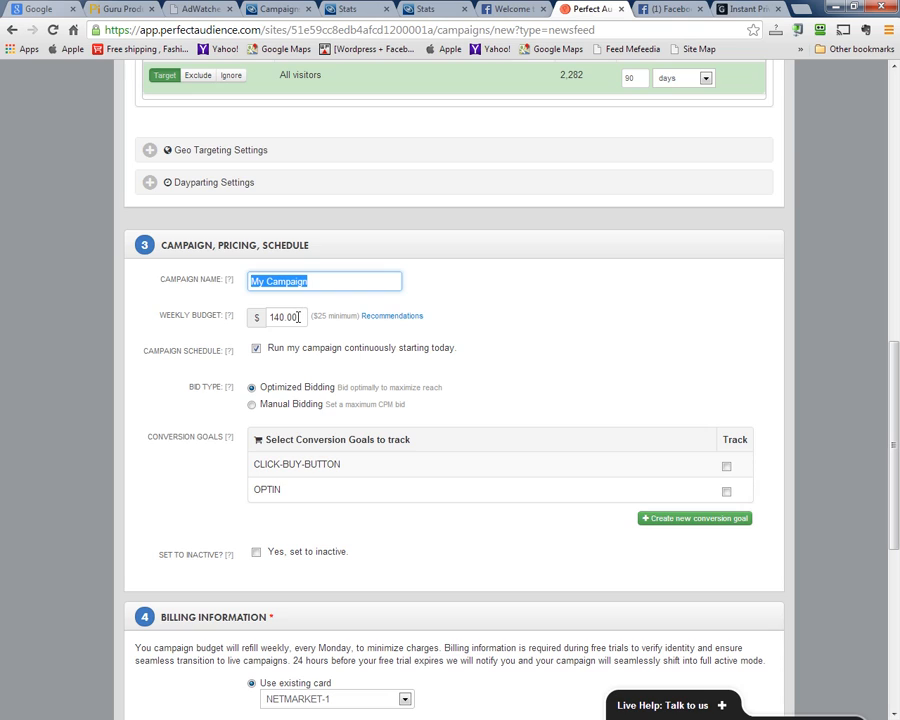
pyautogui.moveTo(298, 317); pyautogui.dragTo(188, 308)
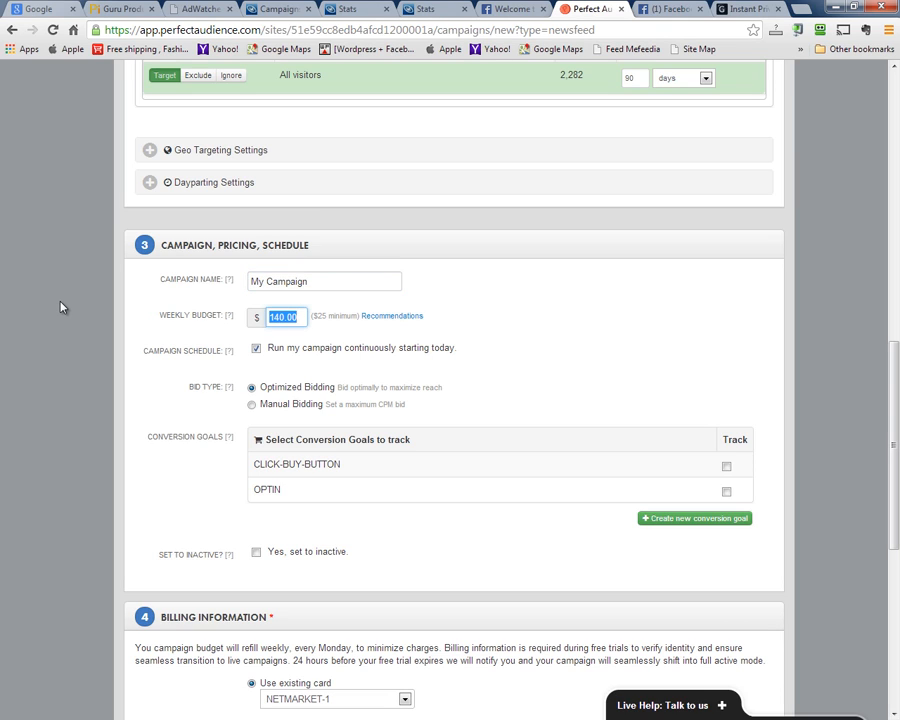
pyautogui.scroll(-1, 75, 319)
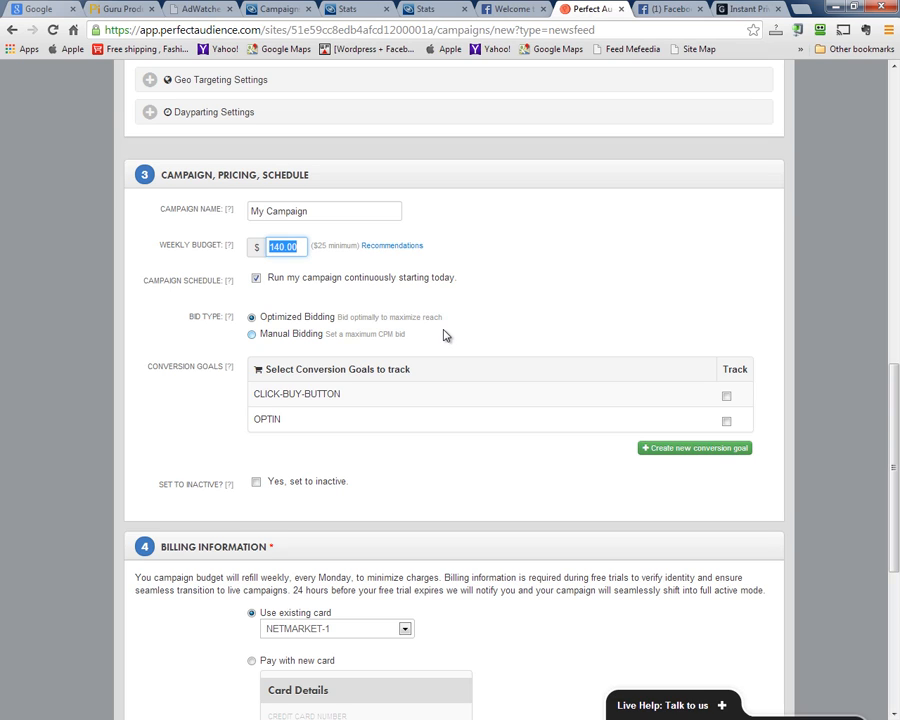
pyautogui.click(252, 334)
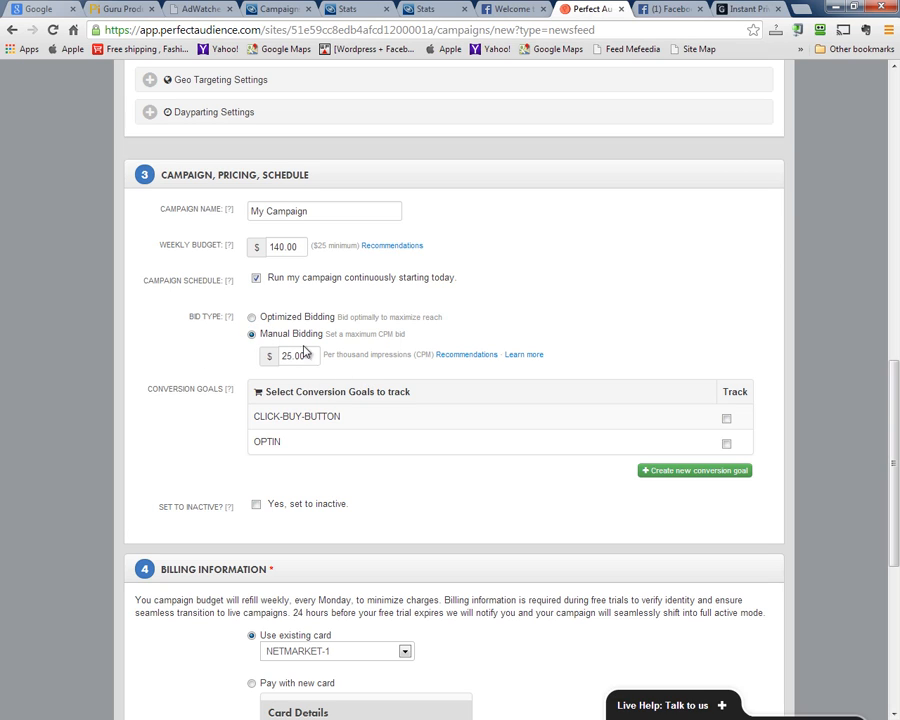
pyautogui.click(251, 317)
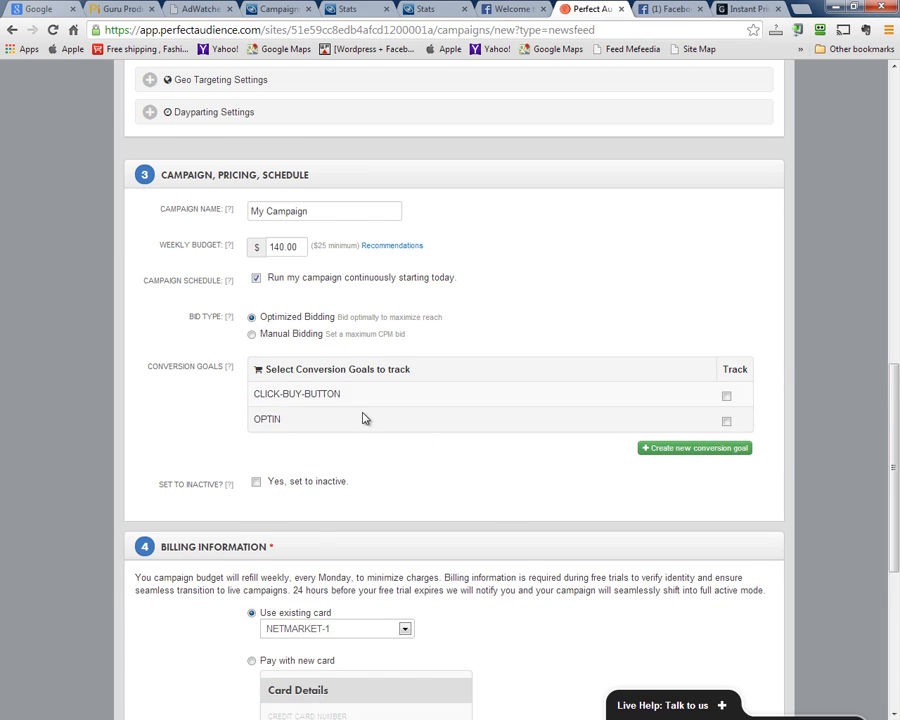
pyautogui.scroll(-1, 365, 418)
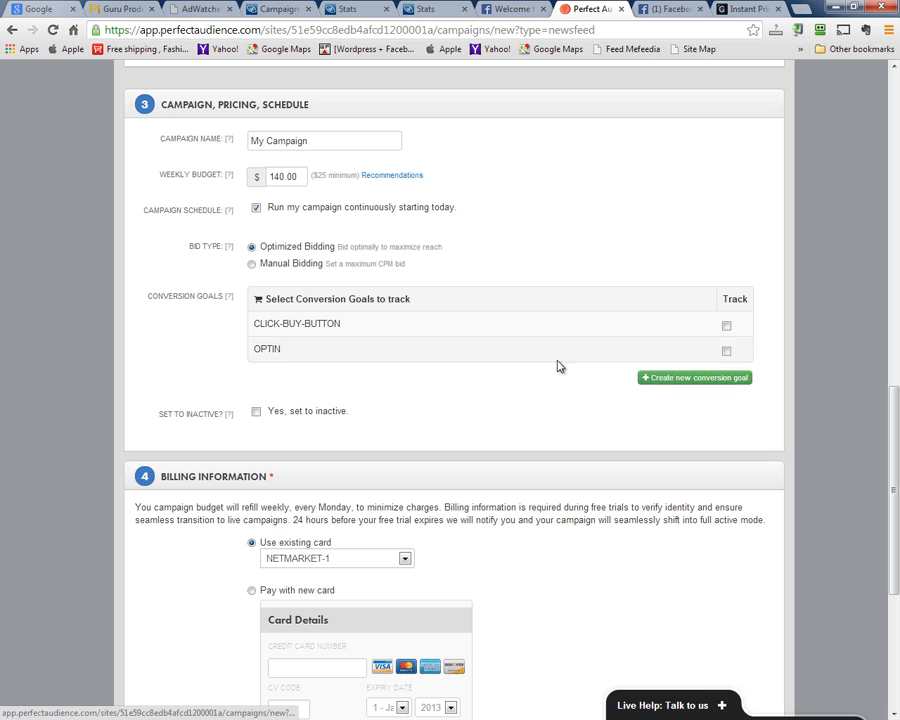
# Draft a new conversion goal named OPTIN with page path /
pyautogui.click(679, 385)
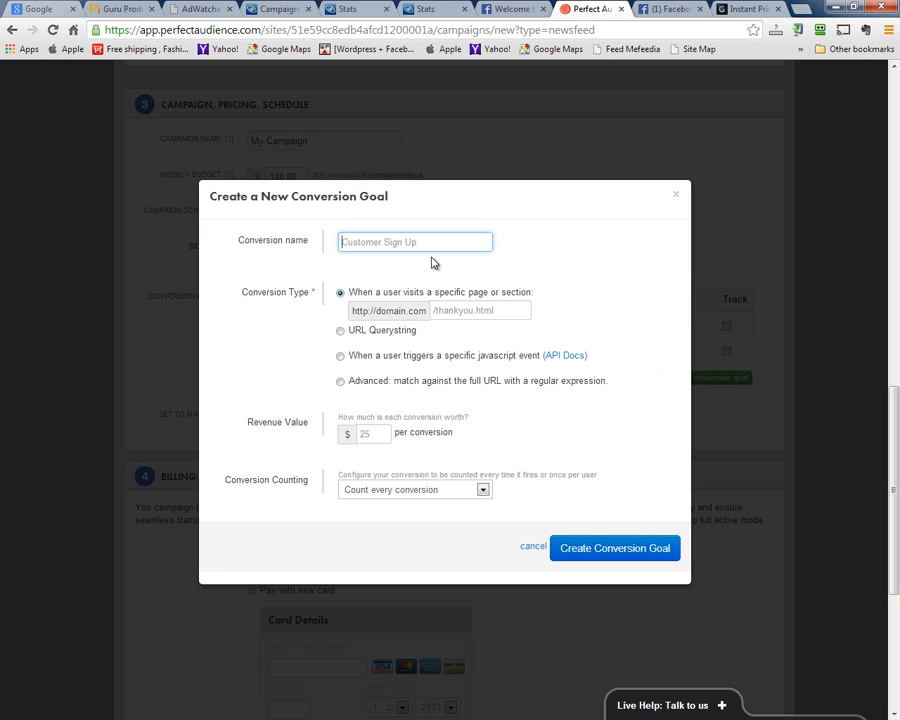
pyautogui.write('OPTIN')
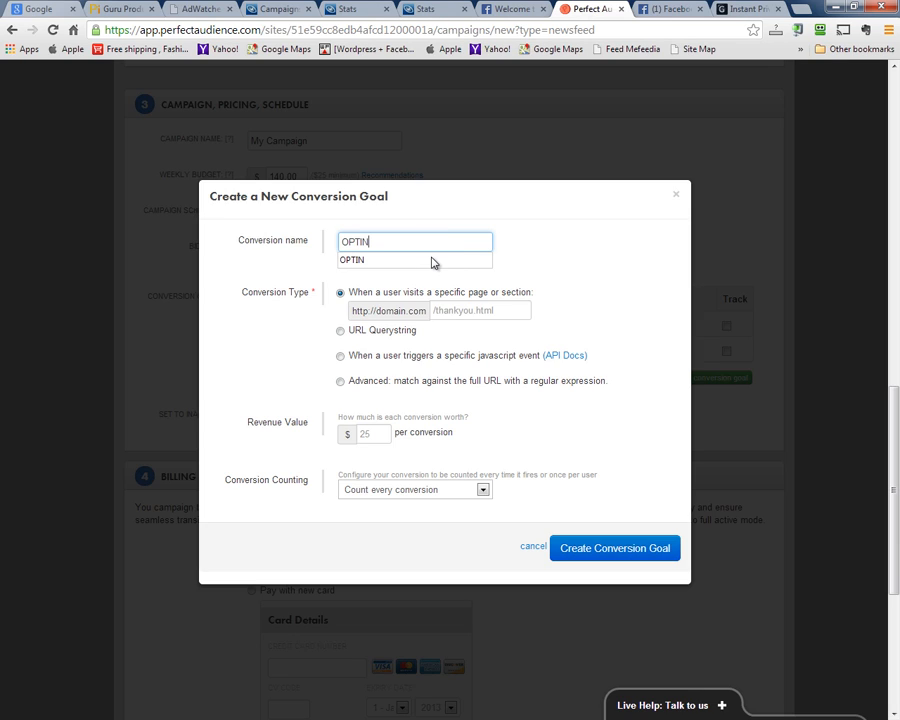
pyautogui.click(432, 260)
pyautogui.click(465, 313)
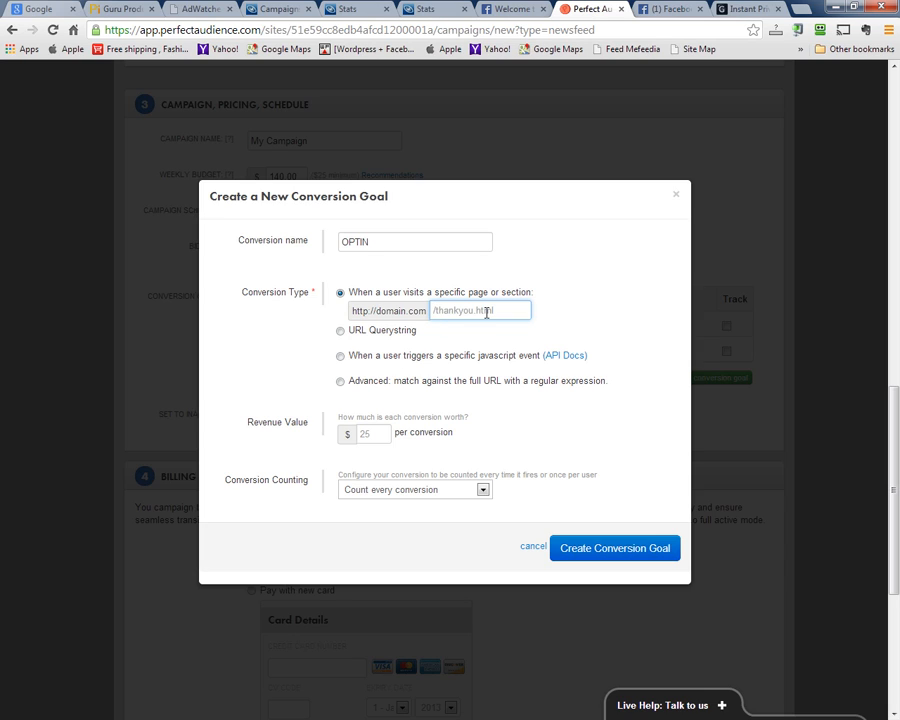
pyautogui.write('/')
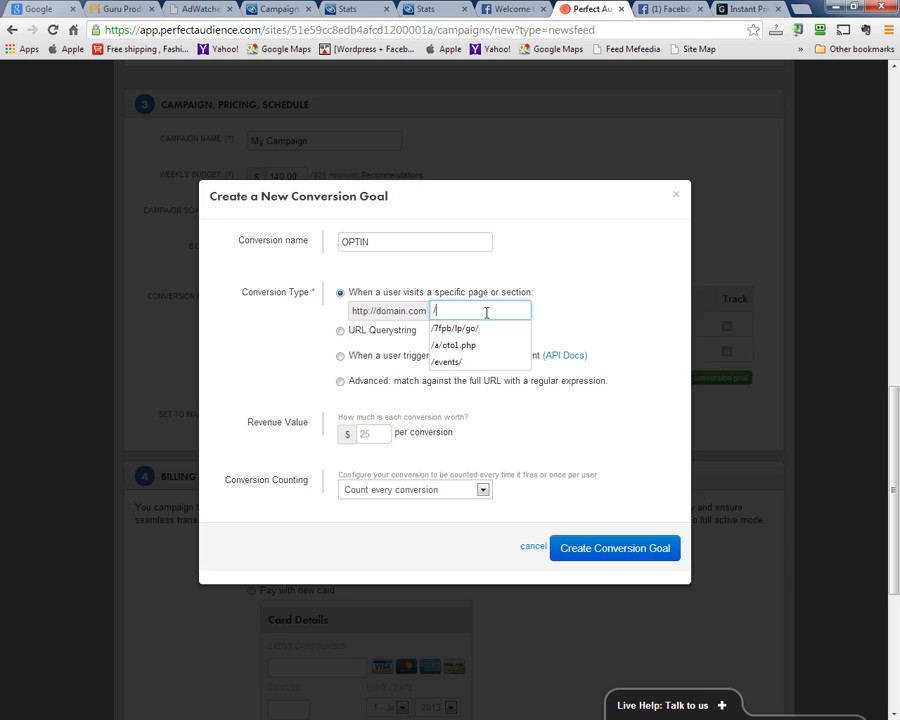
pyautogui.click(591, 320)
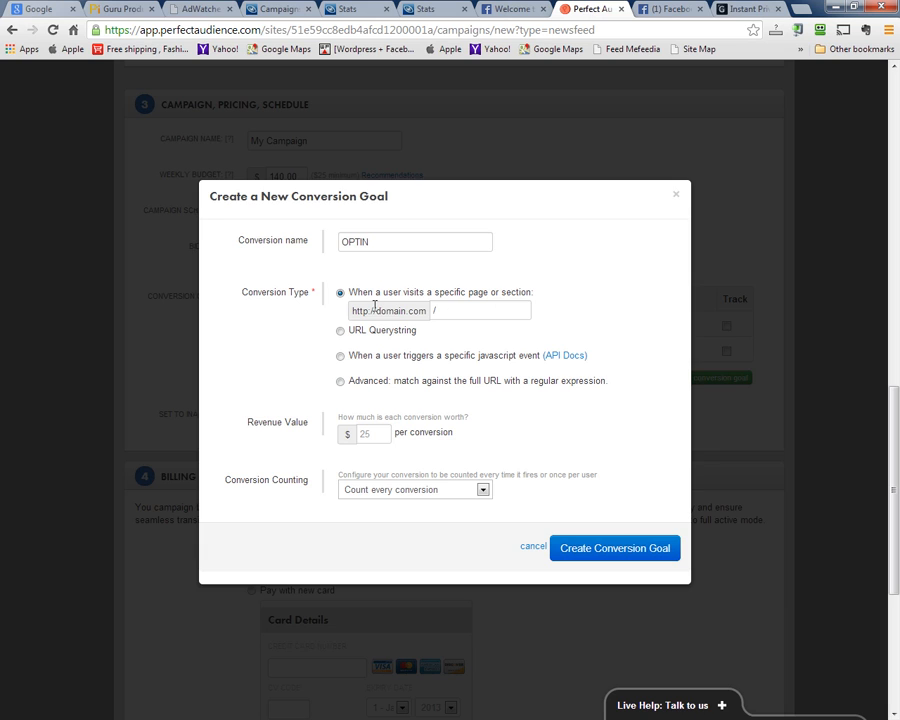
pyautogui.click(733, 6)
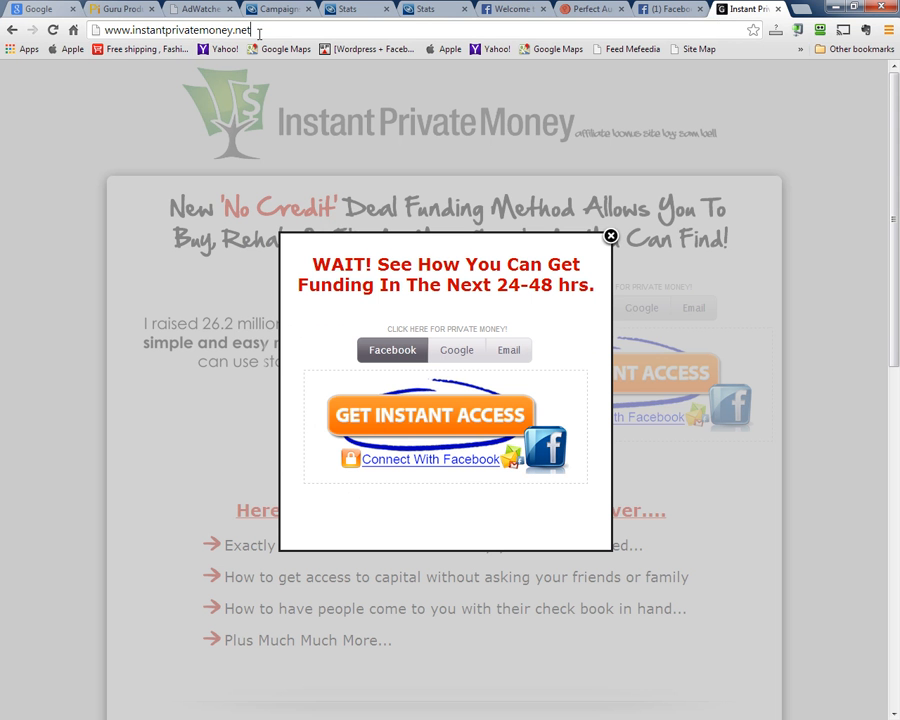
# Load instantprivatemoney.net/go/access.php in the Instant Private Money tab
pyautogui.click(258, 32)
pyautogui.click(258, 32)
pyautogui.write('/GO')
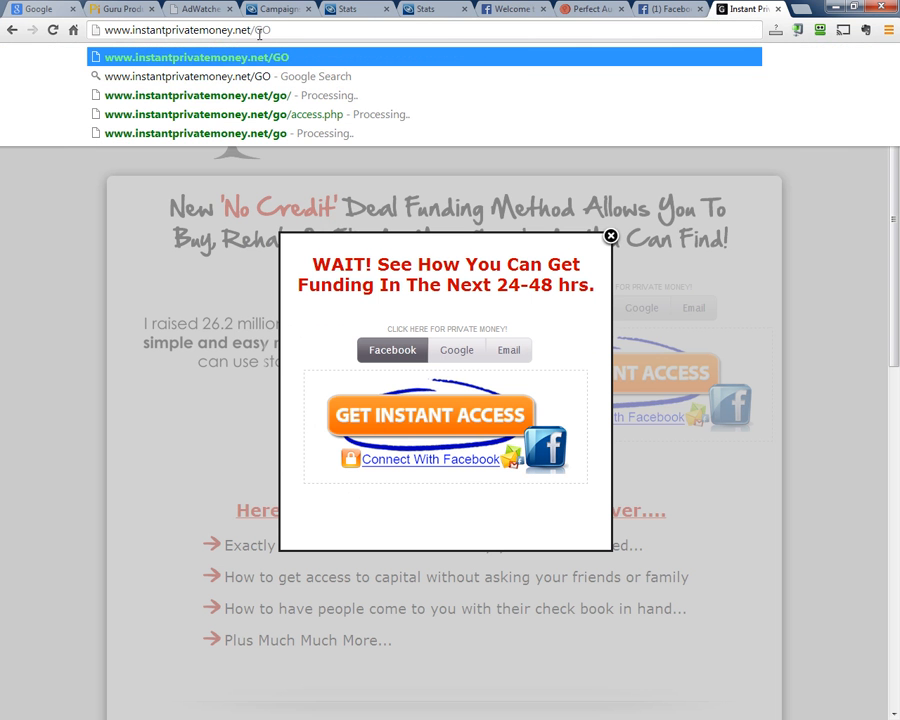
pyautogui.press('Down')
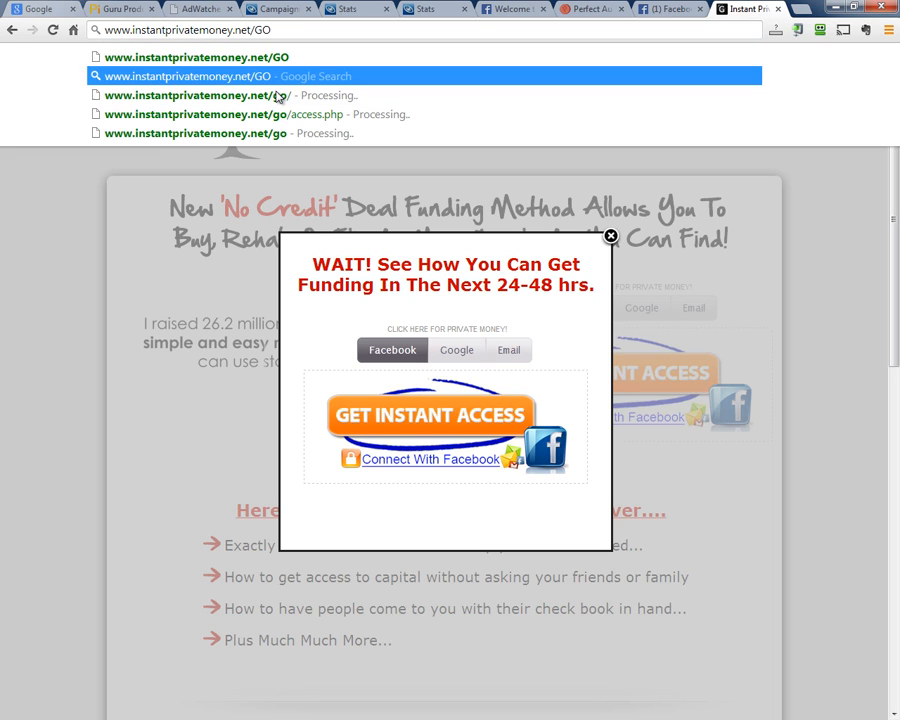
pyautogui.press('Down')
pyautogui.press('Down')
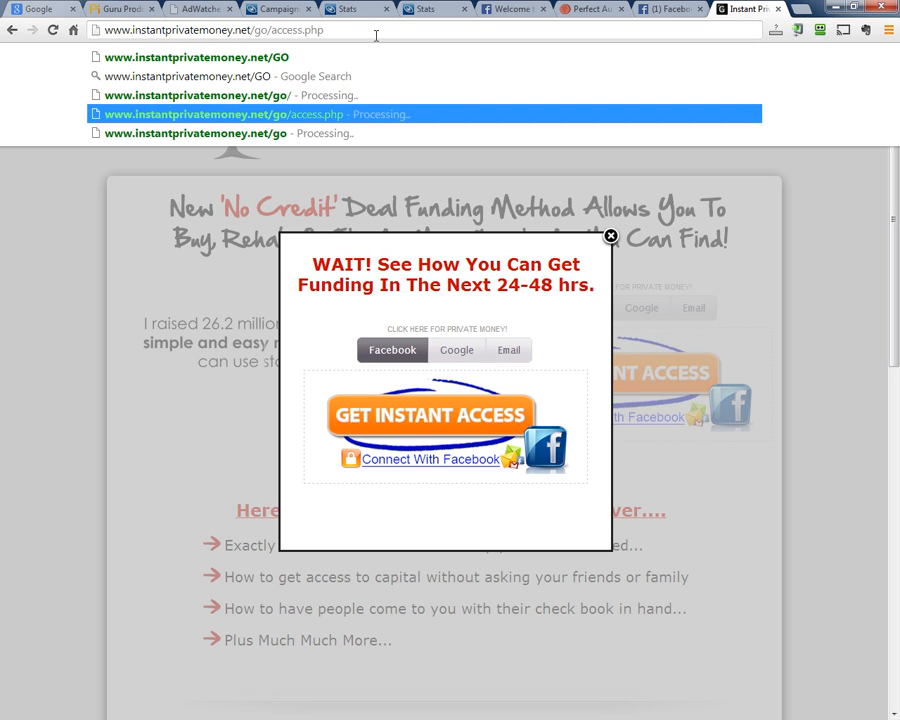
pyautogui.hotkey('ctrl', 'a')
pyautogui.hotkey('ctrl', 'c')
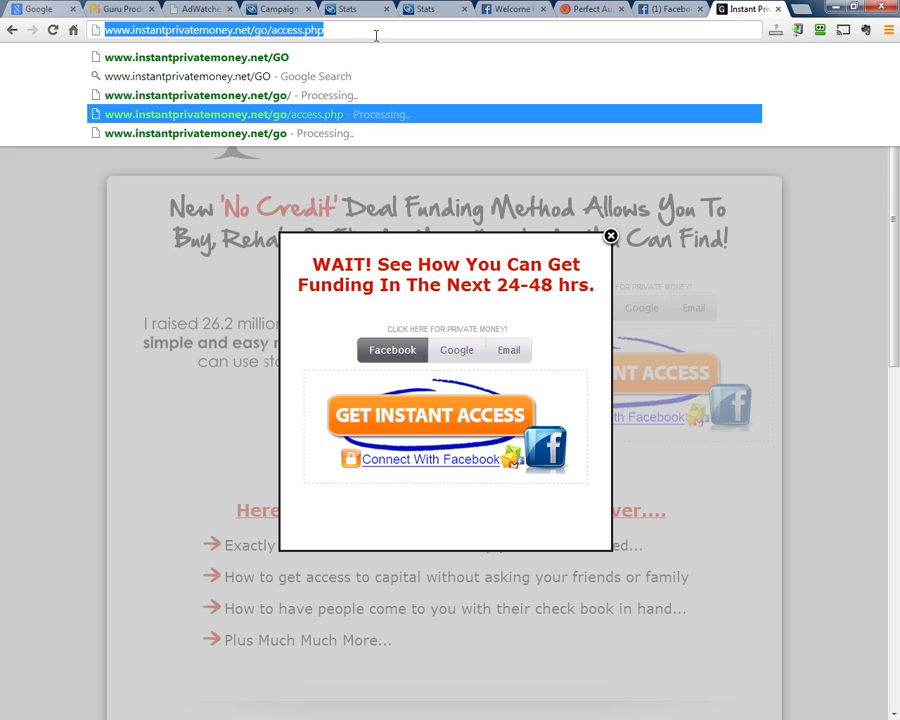
# Copy the go/access.php address portion and select the / path in the OPTIN goal dialog
pyautogui.click(668, 9)
pyautogui.click(585, 9)
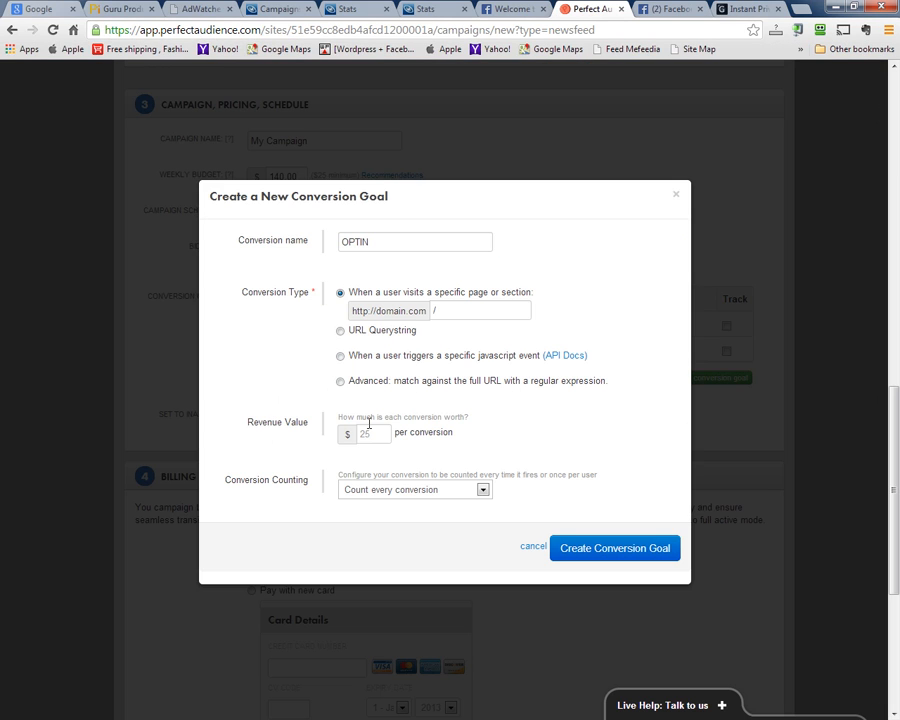
pyautogui.hotkey('ctrl', '9')
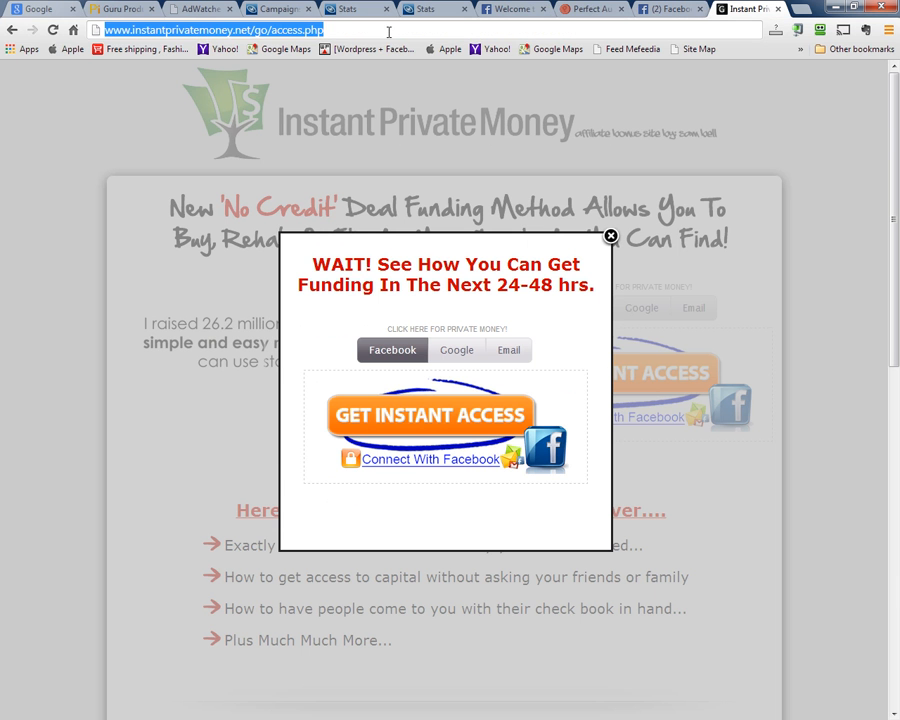
pyautogui.moveTo(357, 34); pyautogui.dragTo(256, 44)
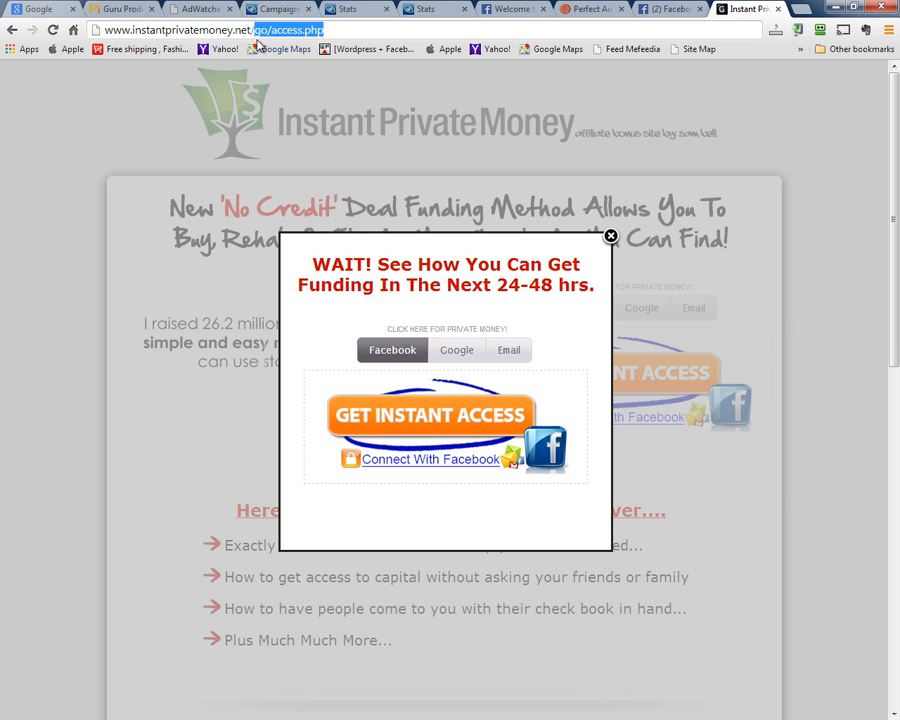
pyautogui.rightClick(270, 30)
pyautogui.click(290, 66)
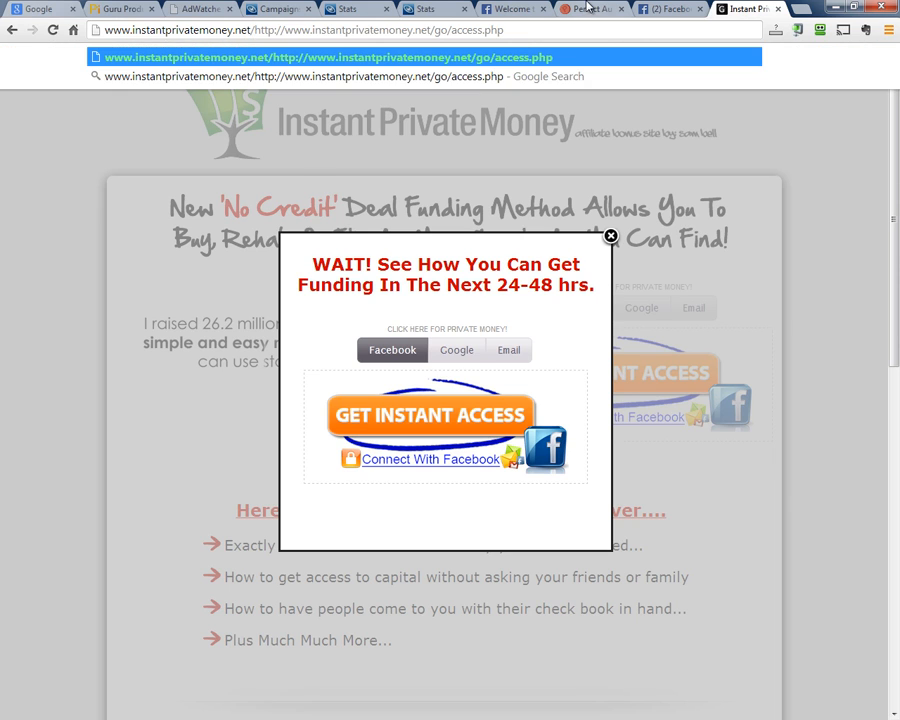
pyautogui.click(588, 9)
pyautogui.moveTo(464, 311); pyautogui.dragTo(420, 311)
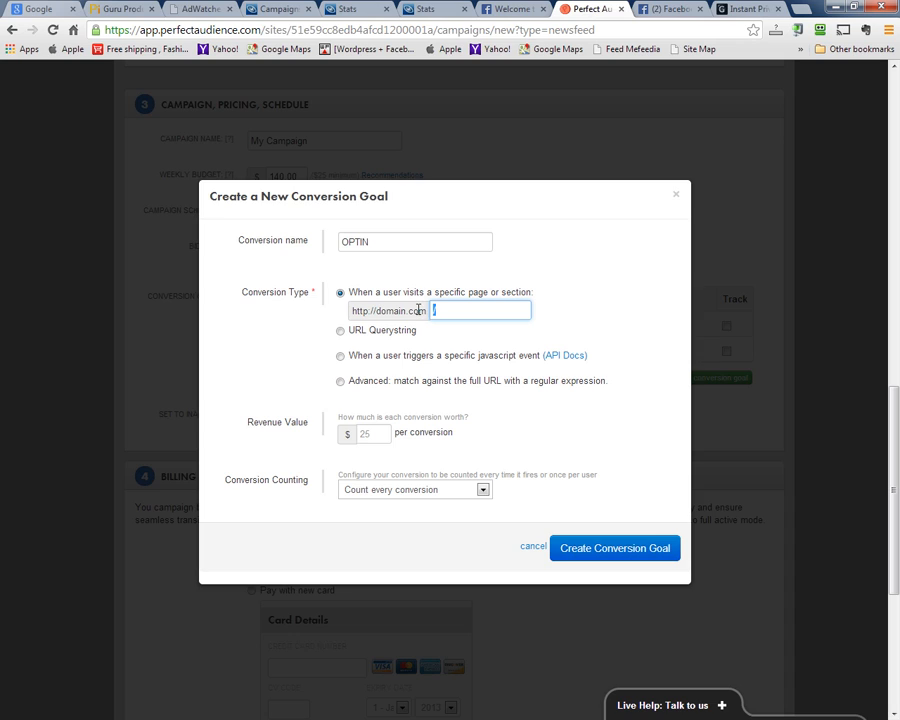
# Paste the landing page address and trim it to the path /go/access.php
pyautogui.hotkey('ctrl', 'v')
pyautogui.moveTo(469, 311); pyautogui.dragTo(298, 361)
pyautogui.press('BackSpace')
pyautogui.write('/')
# Set revenue value to .01, count once per user, and create the OPTIN conversion goal
pyautogui.click(373, 432)
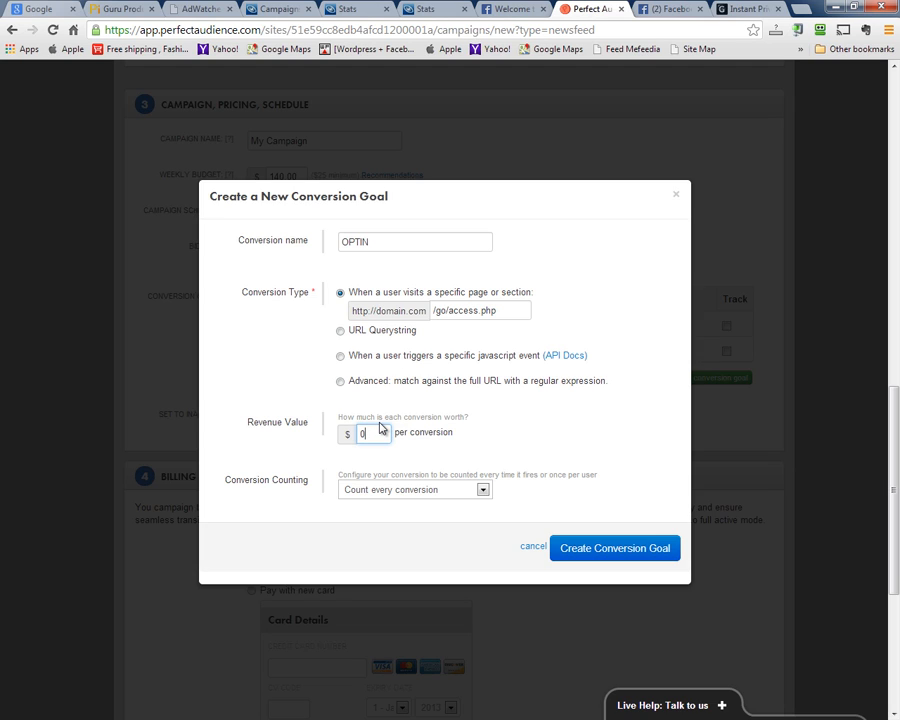
pyautogui.click(450, 490)
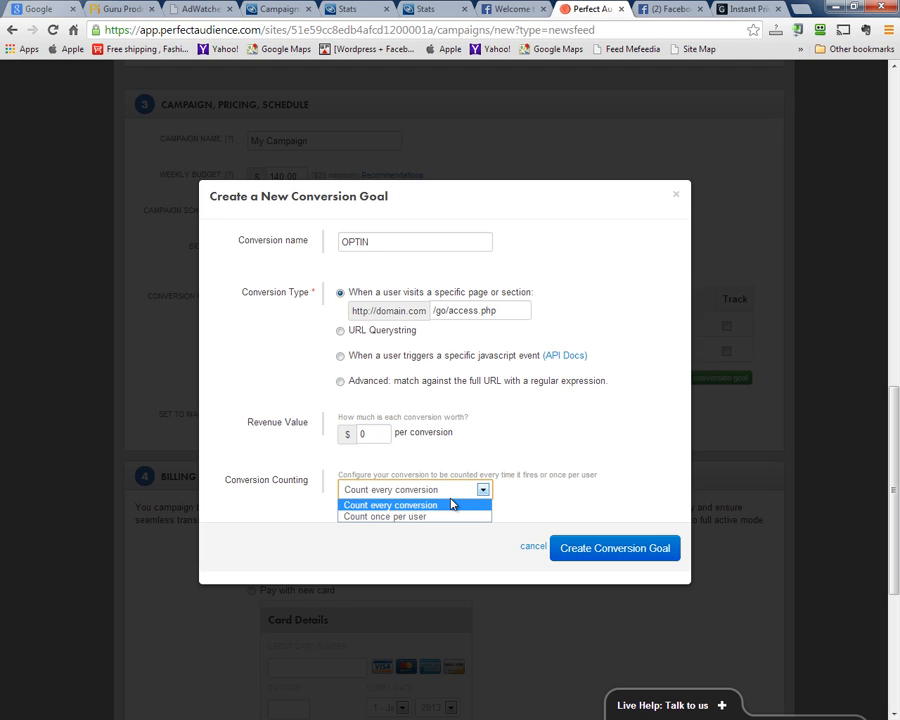
pyautogui.click(385, 517)
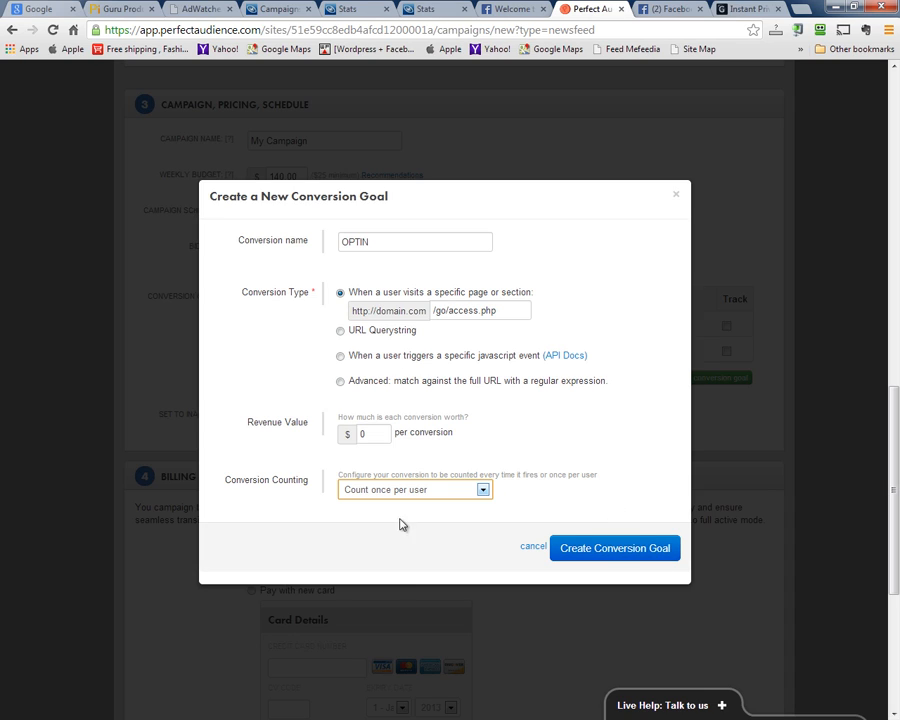
pyautogui.click(623, 558)
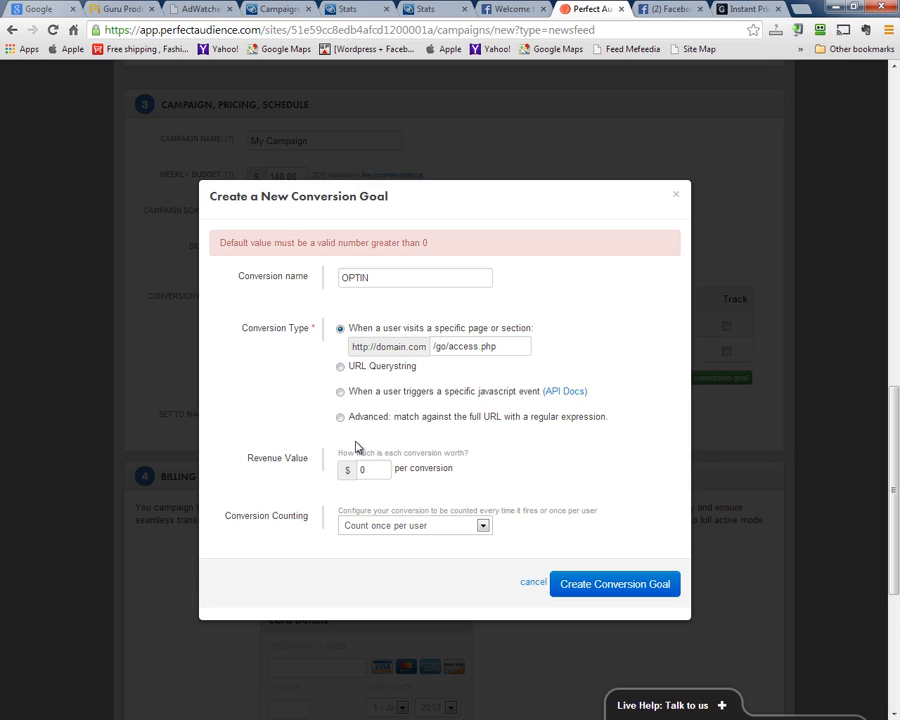
pyautogui.press('Tab')
pyautogui.click(573, 585)
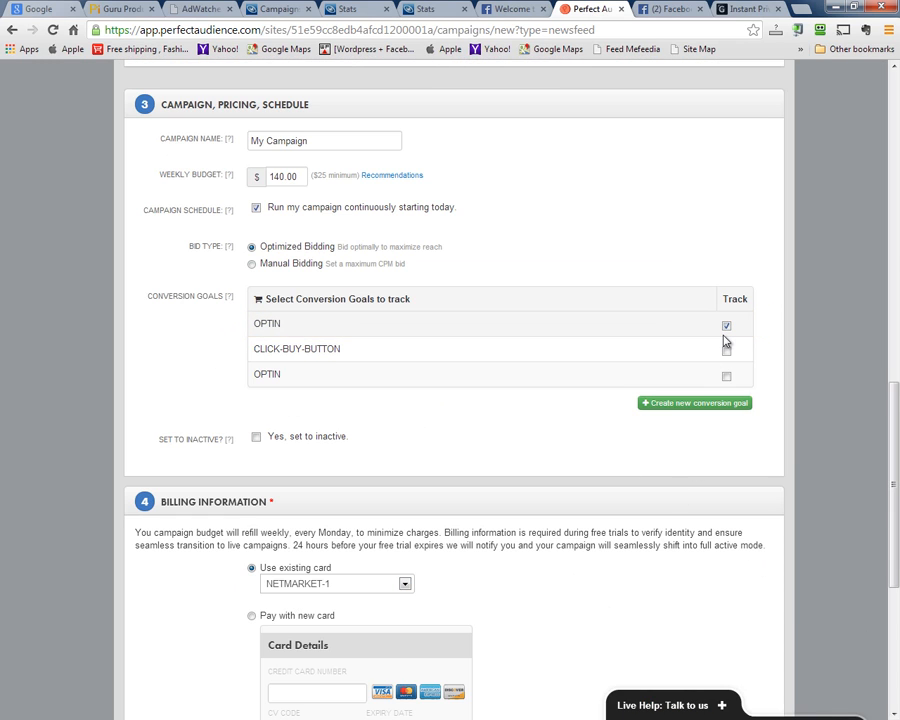
# Replace the $140.00 weekly budget with 50
pyautogui.scroll(4, 765, 382)
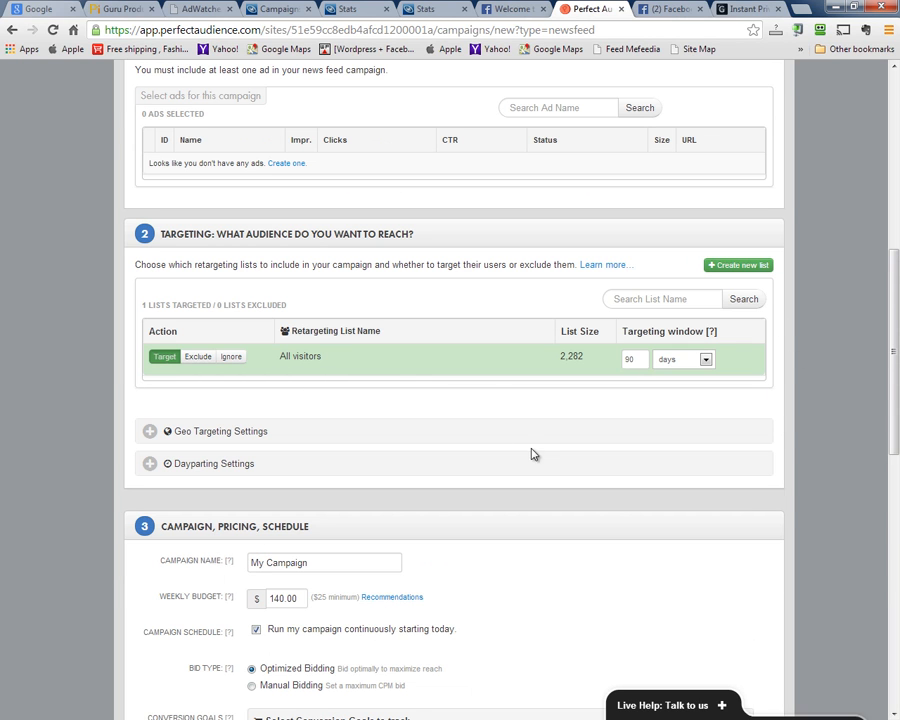
pyautogui.scroll(-4, 532, 452)
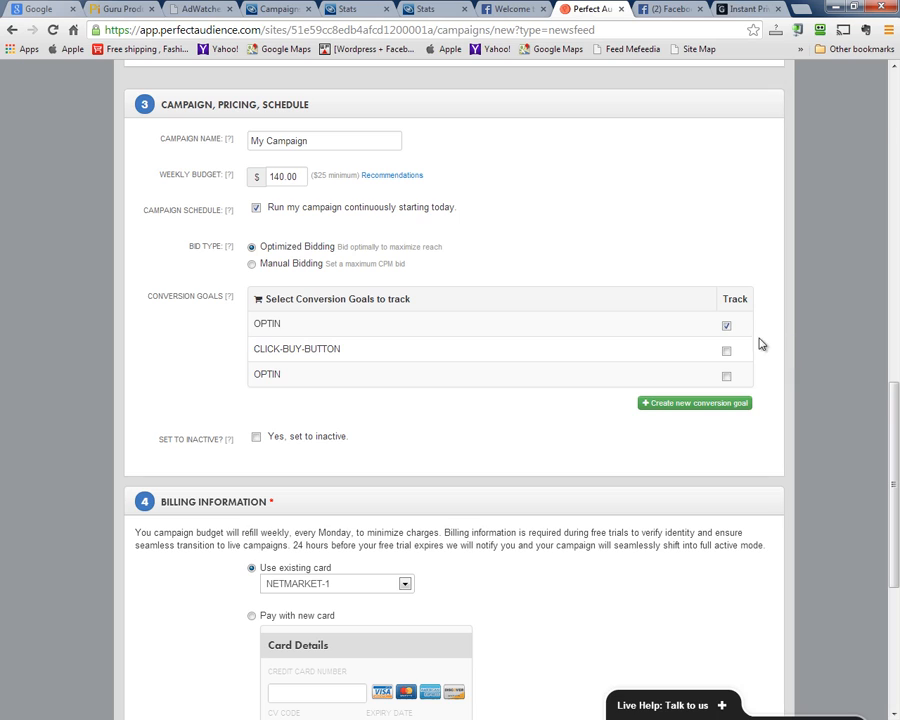
pyautogui.moveTo(292, 177); pyautogui.dragTo(284, 178)
pyautogui.doubleClick(285, 177)
pyautogui.write('50')
# Review the rest of the campaign form, then go to Manage > Campaigns
pyautogui.scroll(-3, 631, 472)
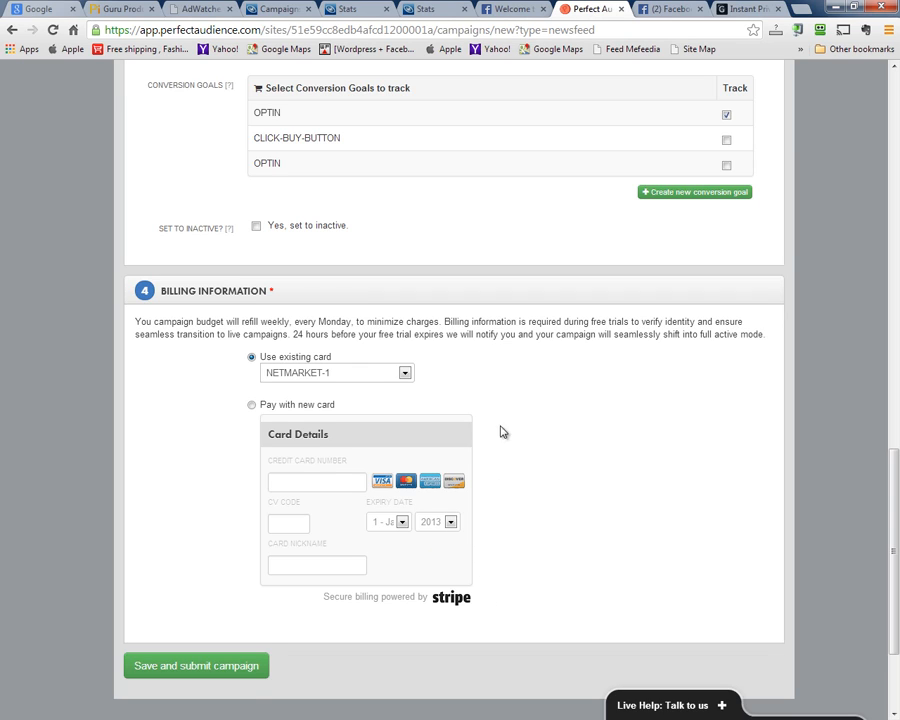
pyautogui.scroll(5, 468, 432)
pyautogui.scroll(-5, 325, 511)
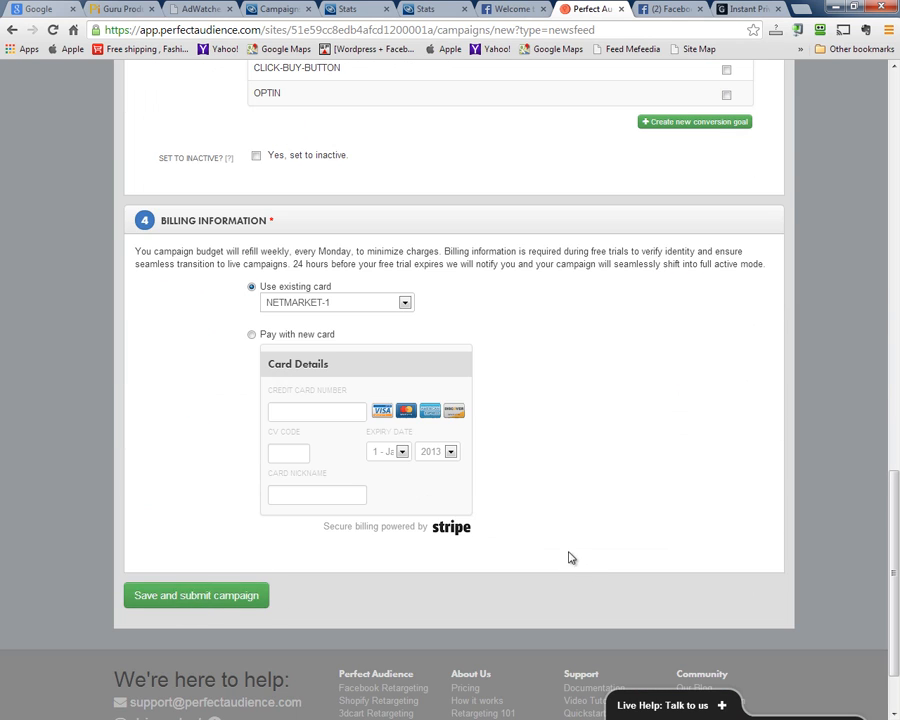
pyautogui.scroll(6, 480, 510)
pyautogui.scroll(-3, 295, 541)
pyautogui.scroll(-1, 295, 541)
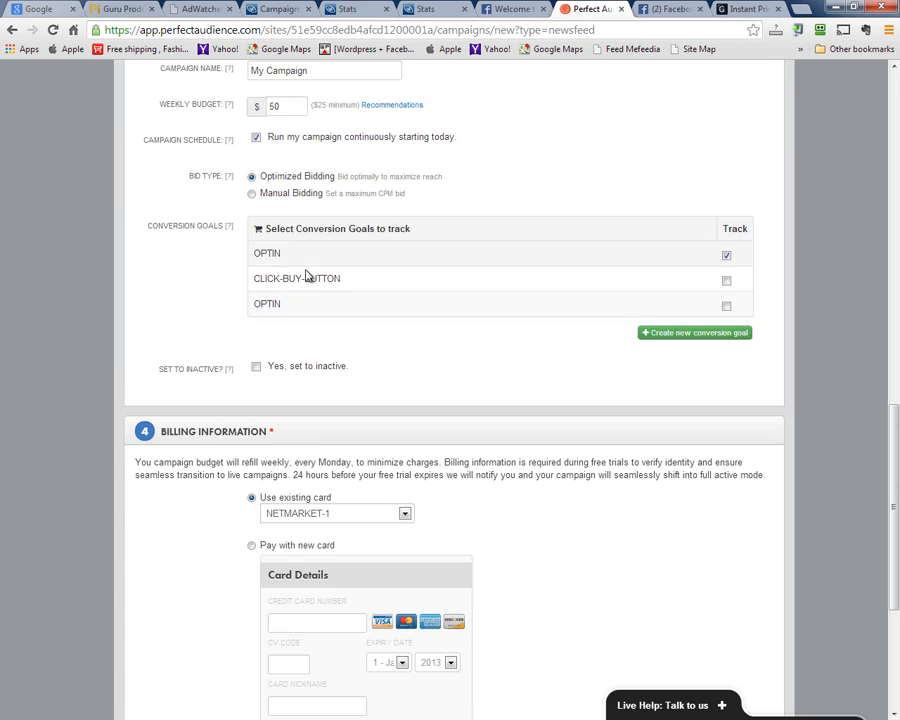
pyautogui.scroll(1, 307, 273)
pyautogui.scroll(-5, 204, 438)
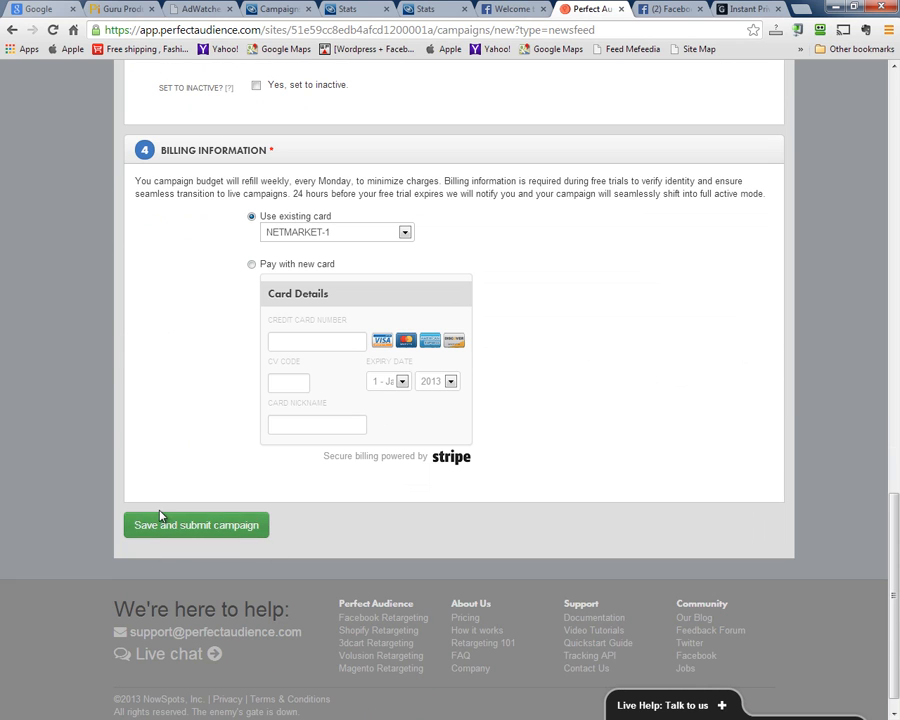
pyautogui.scroll(8, 338, 468)
pyautogui.scroll(6, 338, 468)
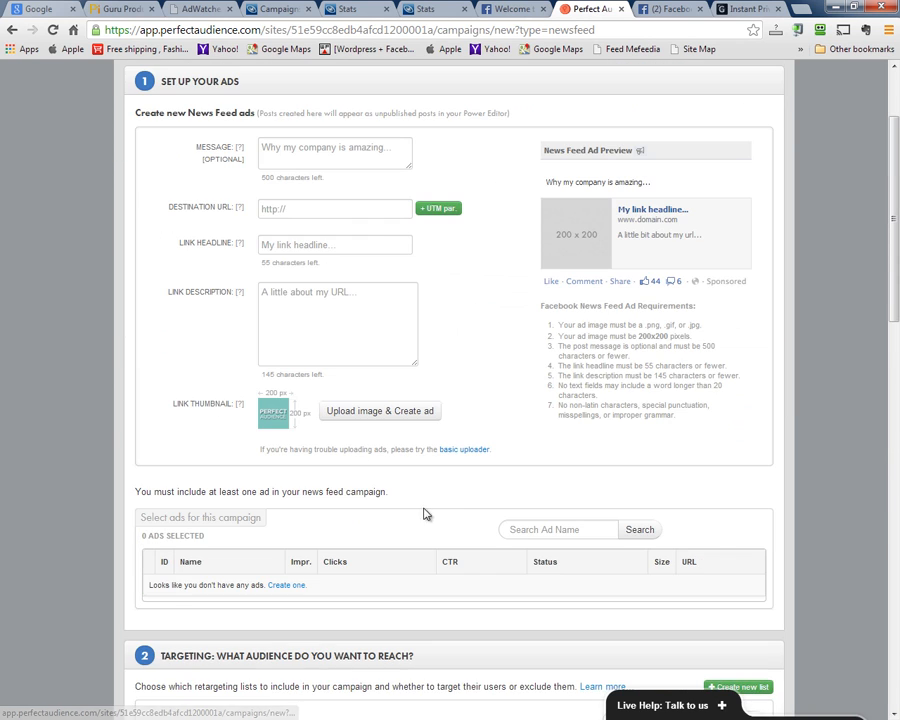
pyautogui.click(600, 134)
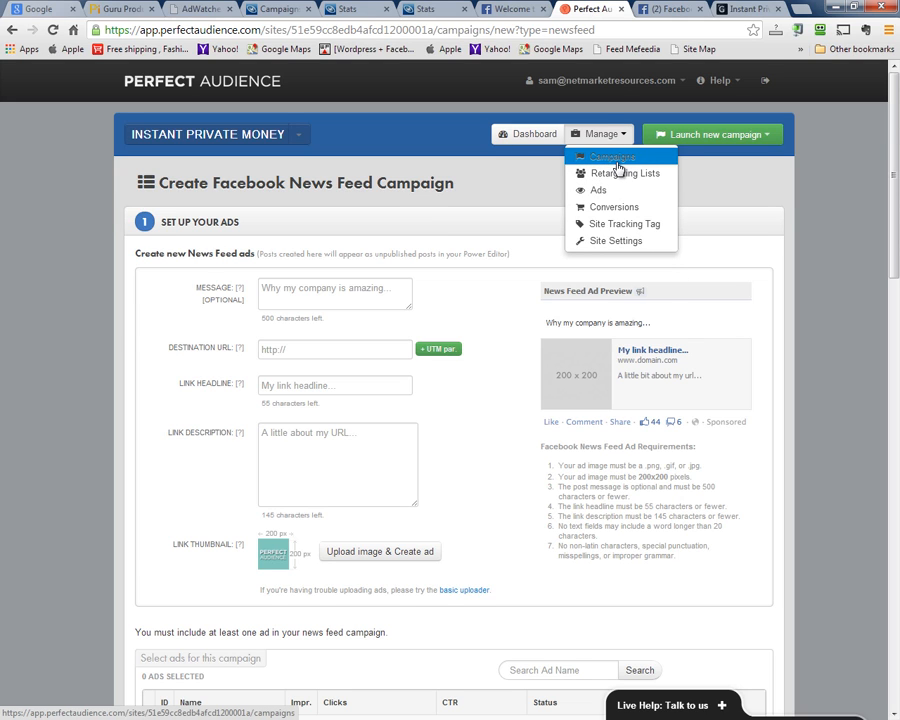
pyautogui.click(616, 160)
# Filter the Ad Manager to its five banner ads and start adding a new ad
pyautogui.click(612, 135)
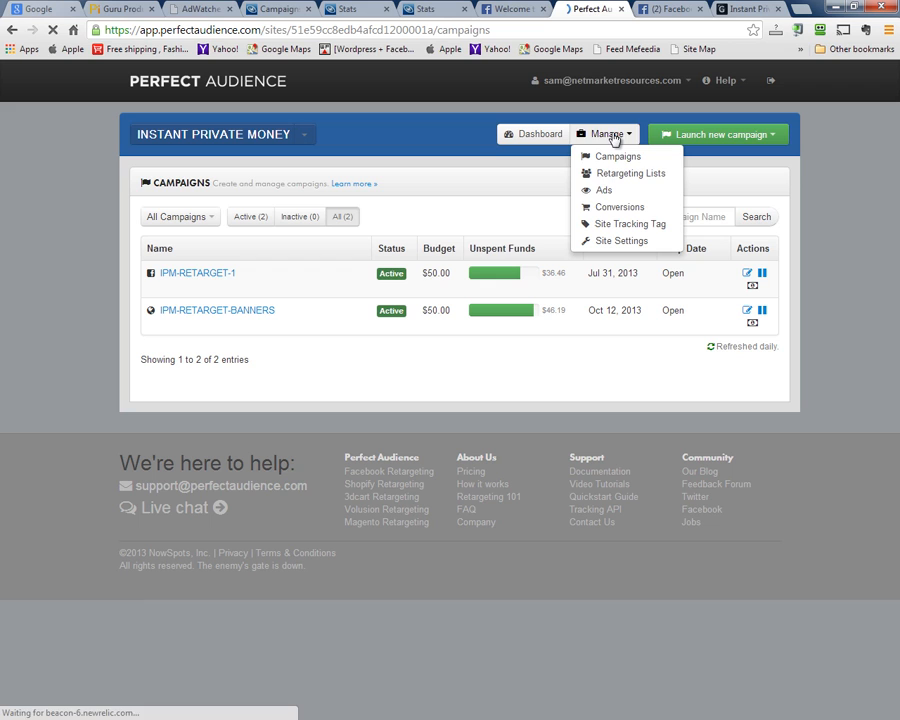
pyautogui.click(608, 190)
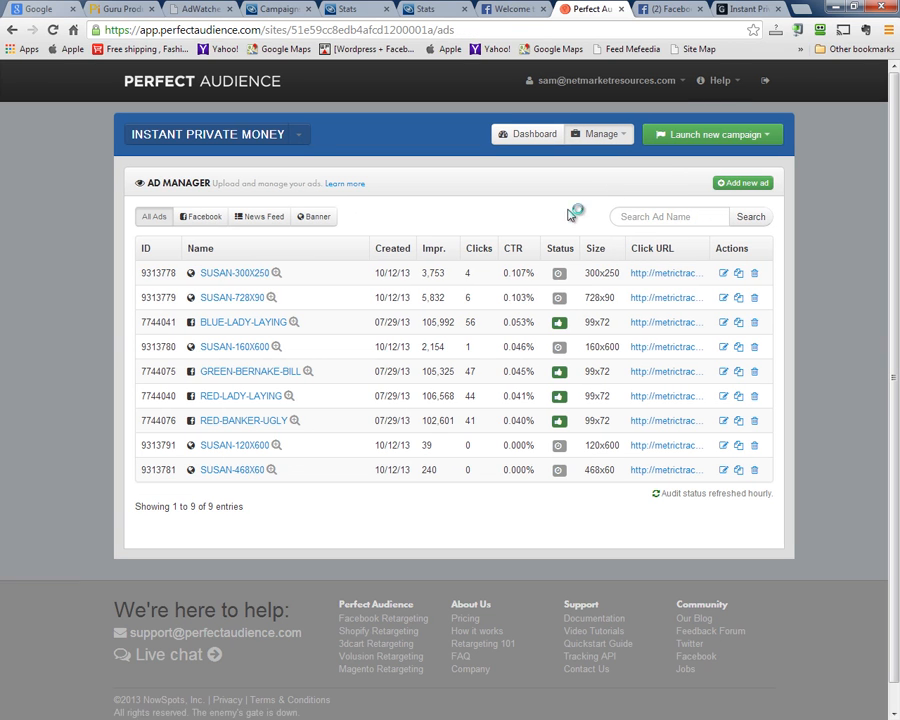
pyautogui.click(316, 220)
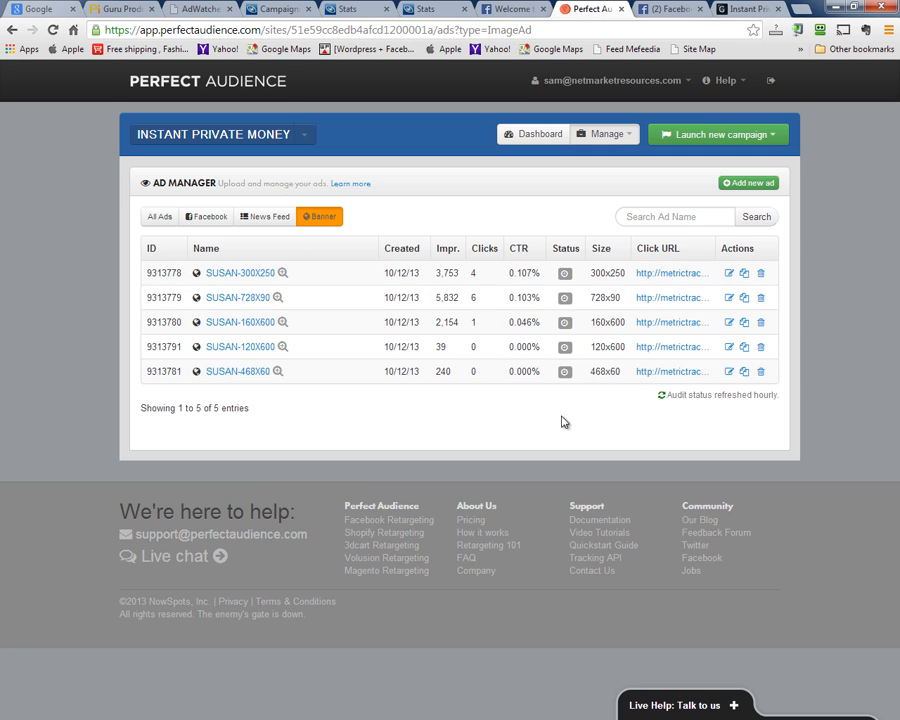
pyautogui.click(750, 183)
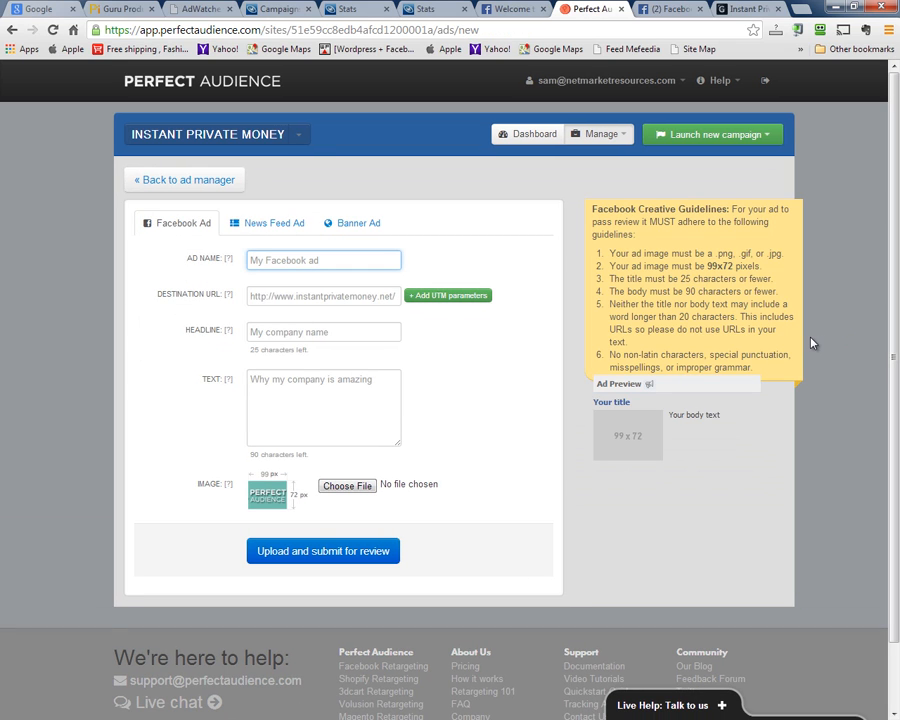
# Start a banner ad named REM-HAPPY-BANNER-120X600 with the saved metrictracks click URL
pyautogui.click(362, 225)
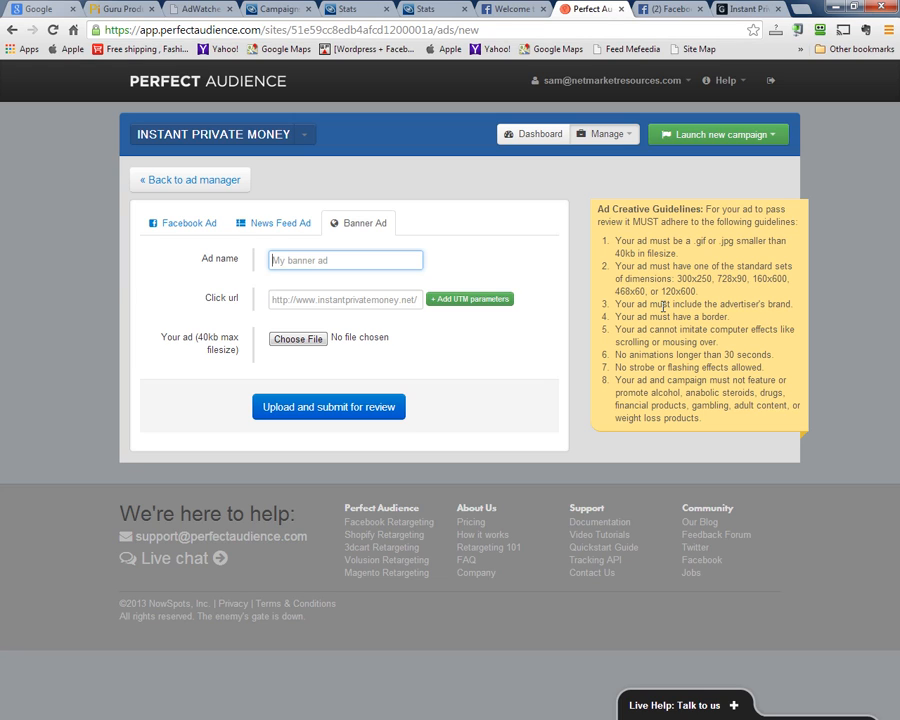
pyautogui.click(313, 260)
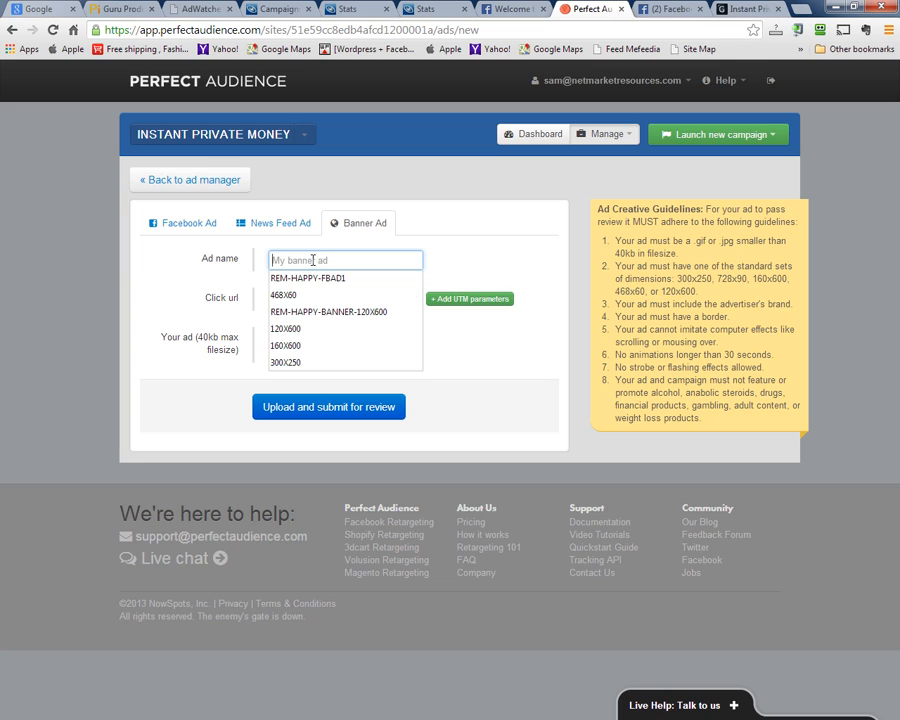
pyautogui.click(313, 313)
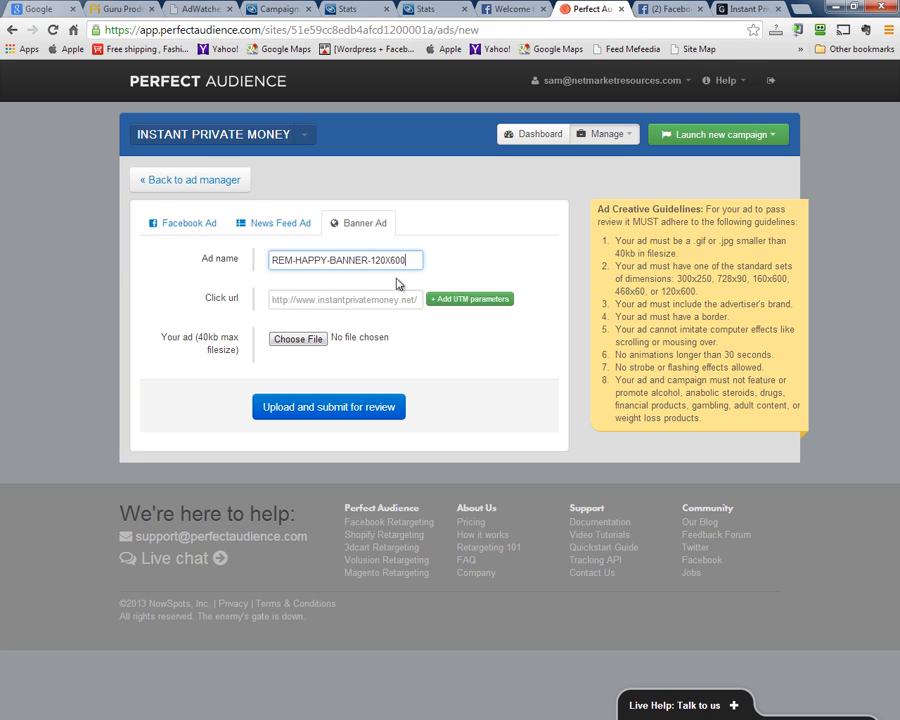
pyautogui.click(380, 262)
pyautogui.click(298, 300)
pyautogui.click(280, 316)
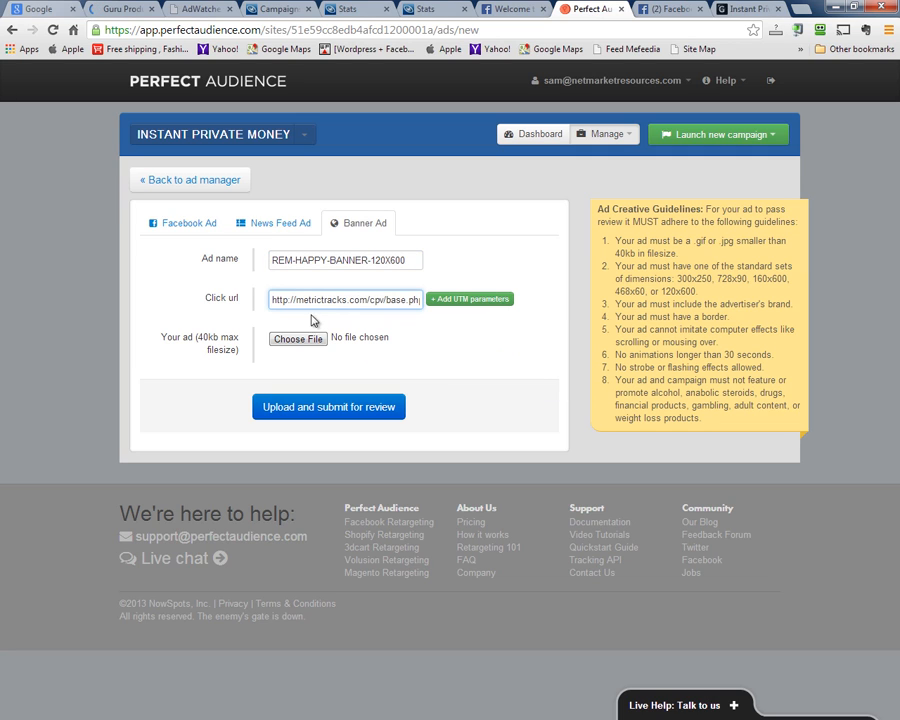
pyautogui.moveTo(336, 301); pyautogui.dragTo(574, 306)
pyautogui.click(466, 352)
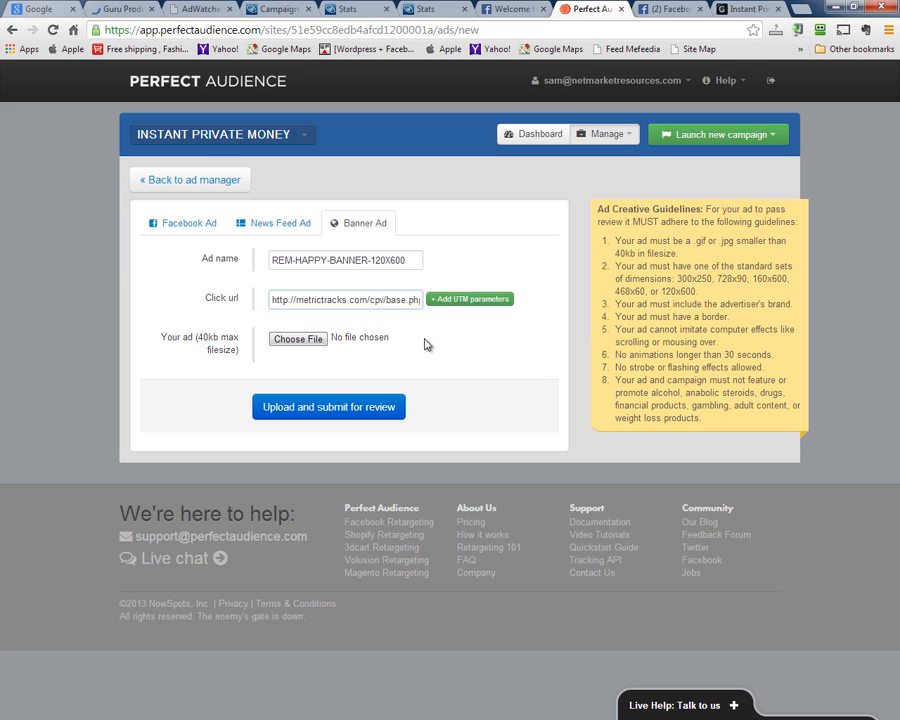
pyautogui.moveTo(421, 300); pyautogui.dragTo(601, 284)
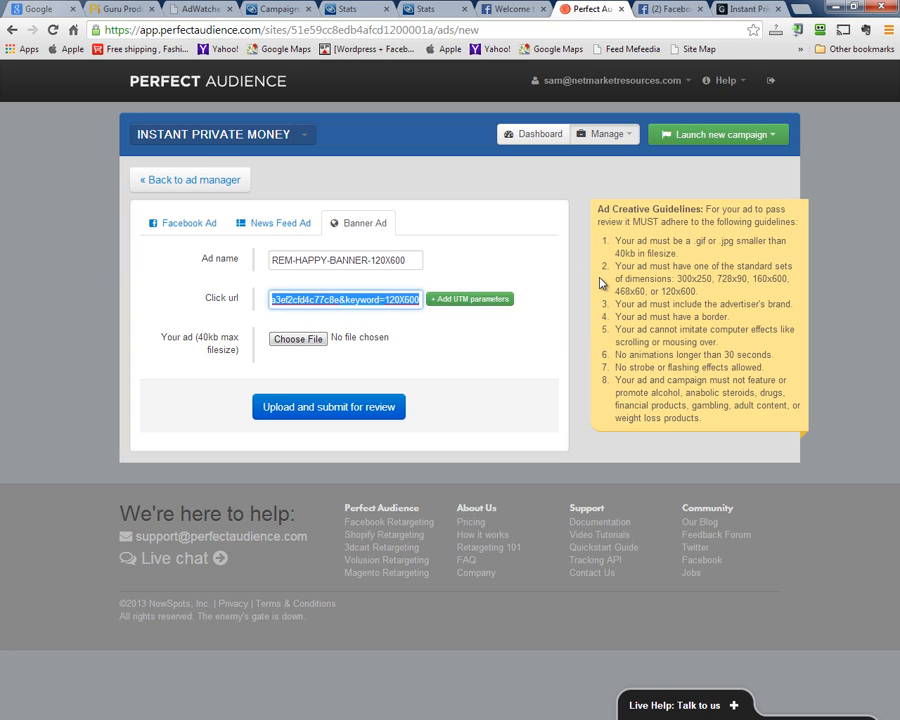
pyautogui.press('Right')
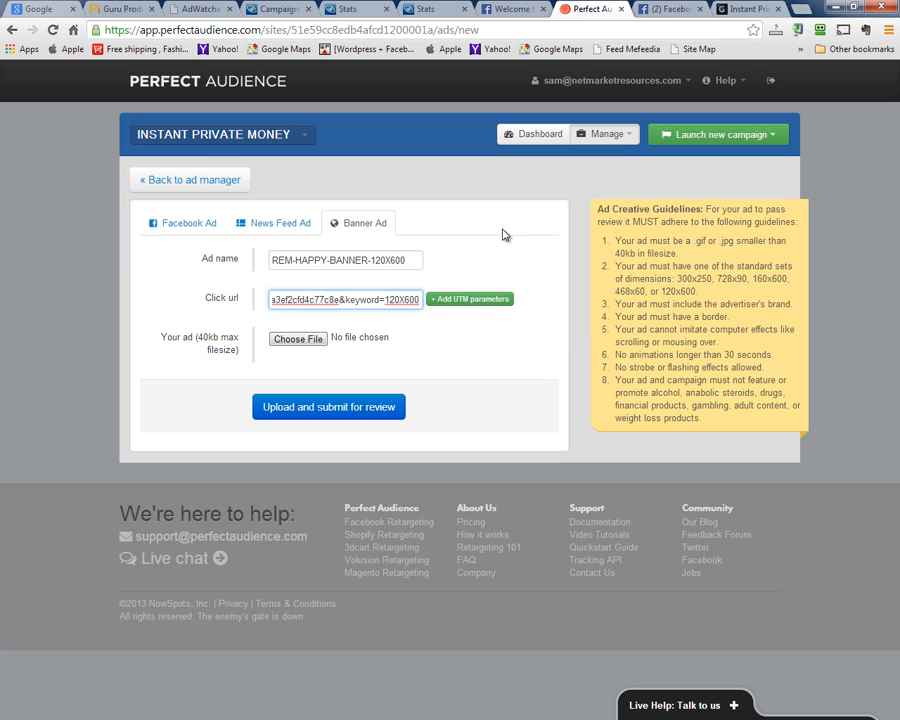
# Cancel the image upload and go back to the Ad Manager without saving
pyautogui.click(296, 341)
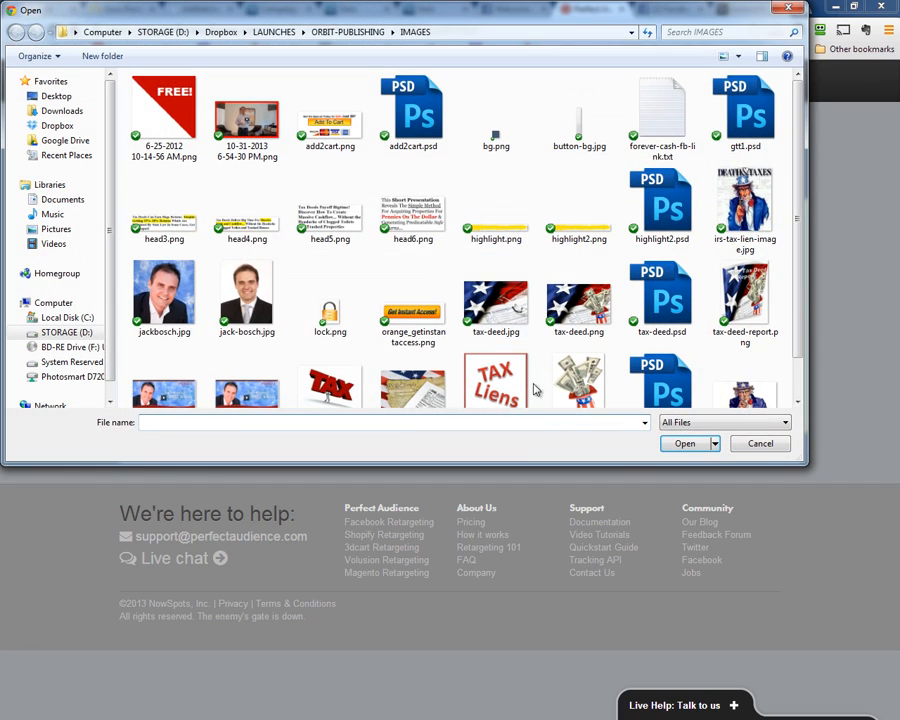
pyautogui.click(760, 443)
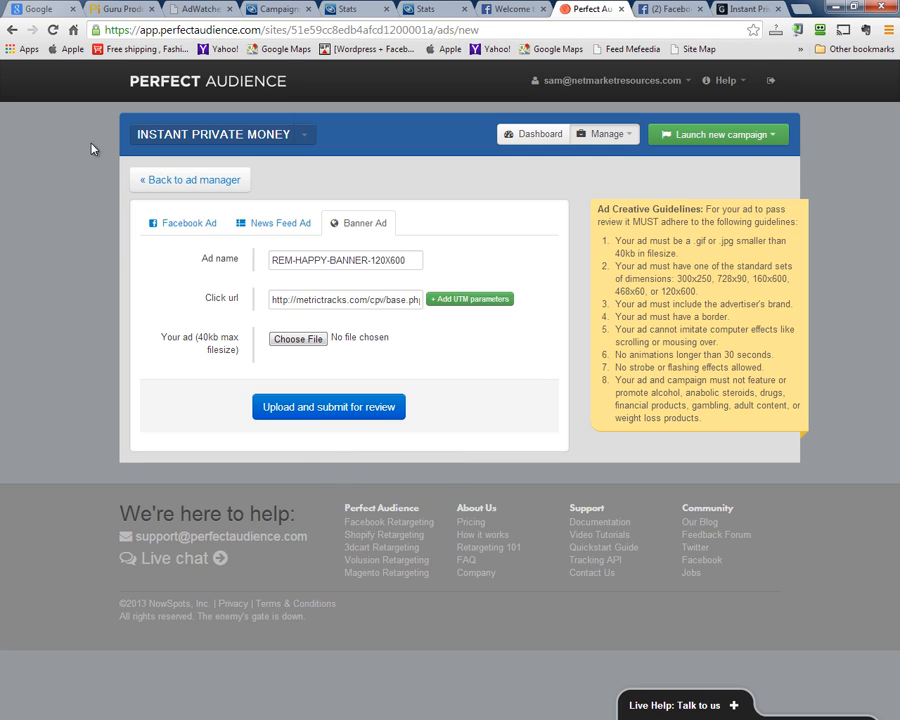
pyautogui.click(141, 179)
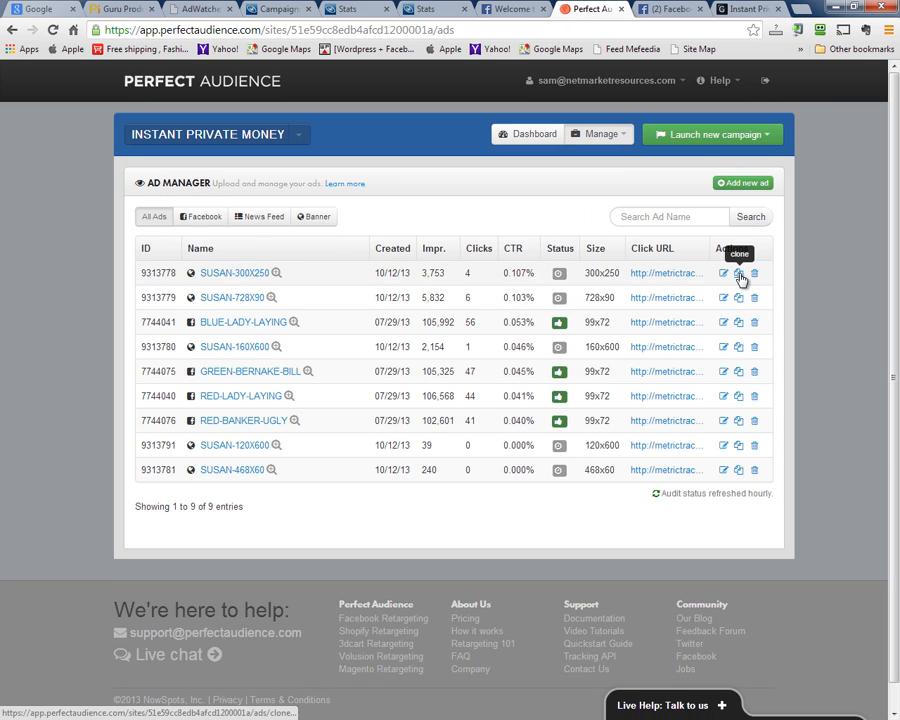
# Clone the SUSAN-300X250 banner ad and inspect its prefilled name and click URL
pyautogui.click(318, 218)
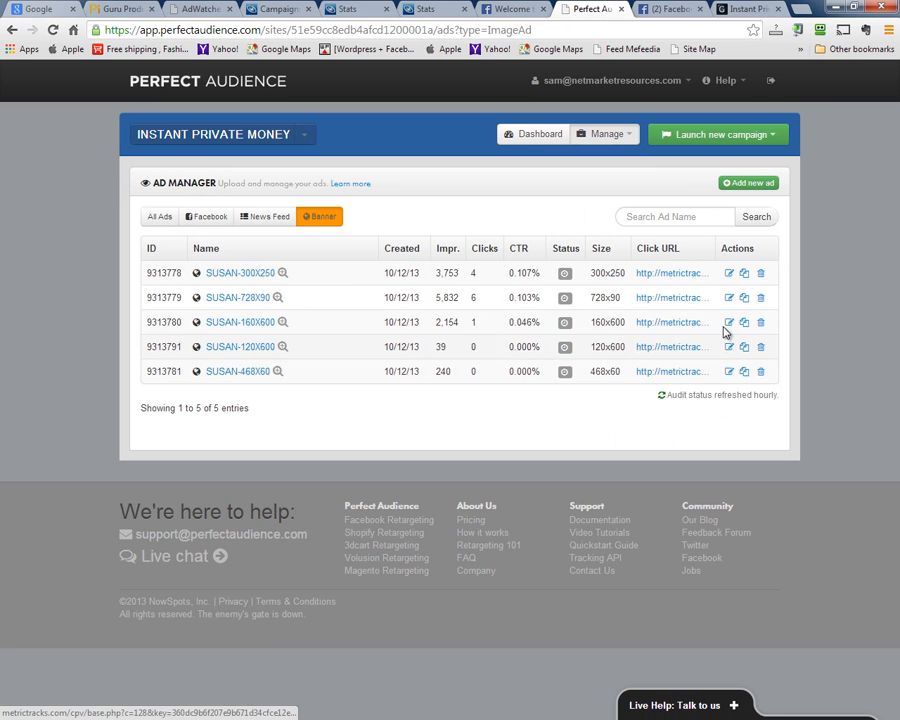
pyautogui.click(744, 274)
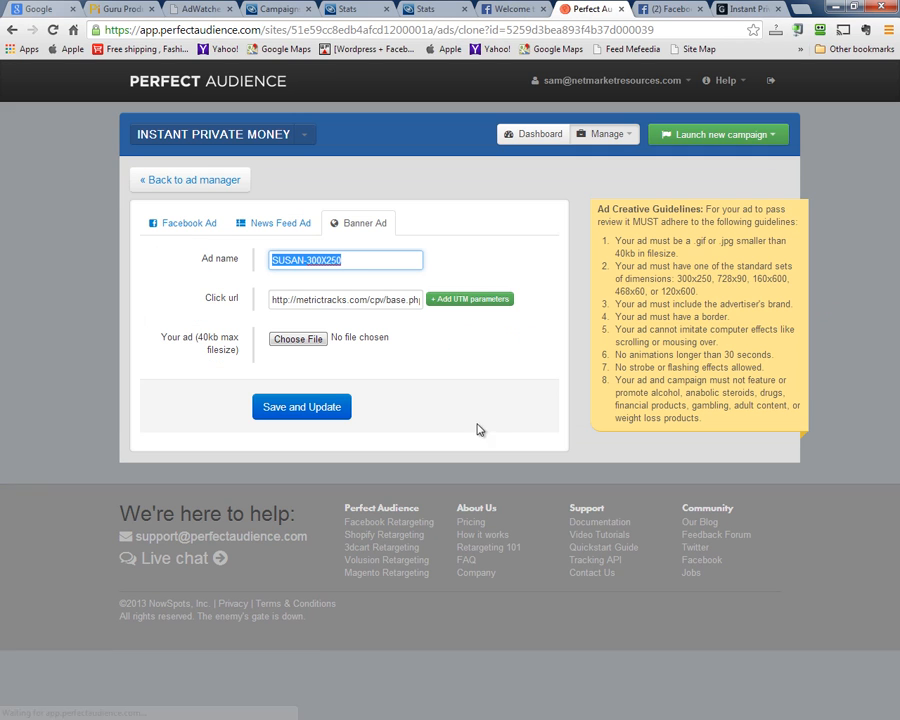
pyautogui.click(357, 261)
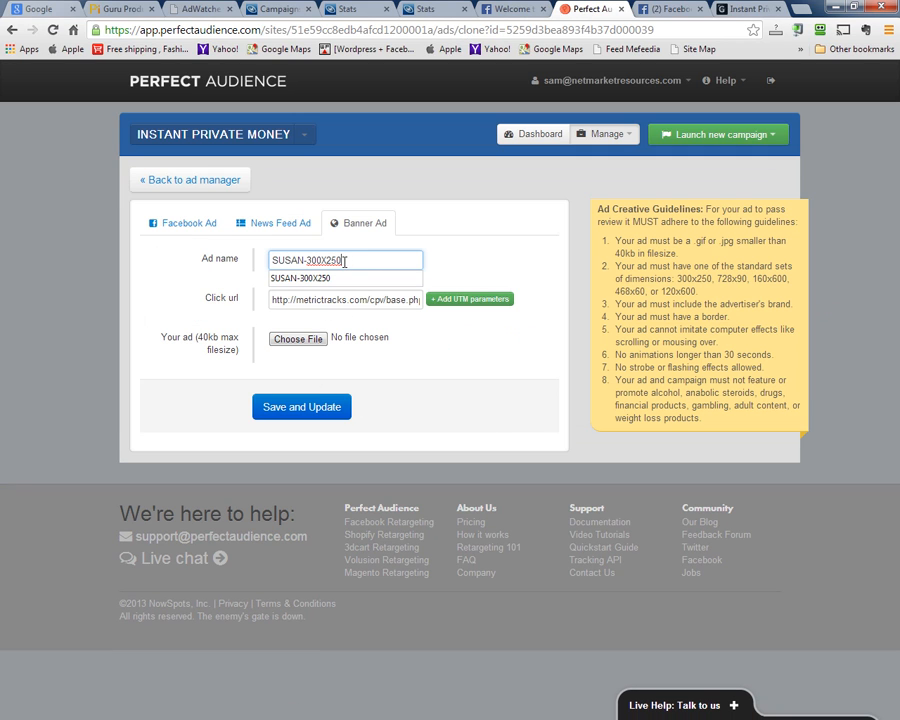
pyautogui.moveTo(344, 261); pyautogui.dragTo(306, 260)
pyautogui.moveTo(386, 308); pyautogui.dragTo(588, 309)
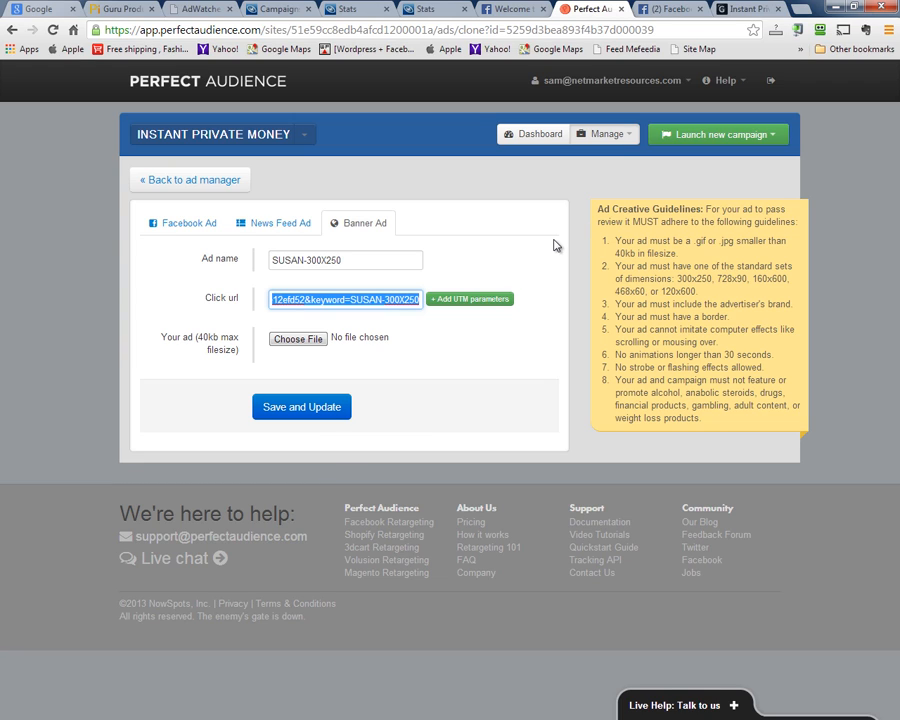
pyautogui.click(629, 137)
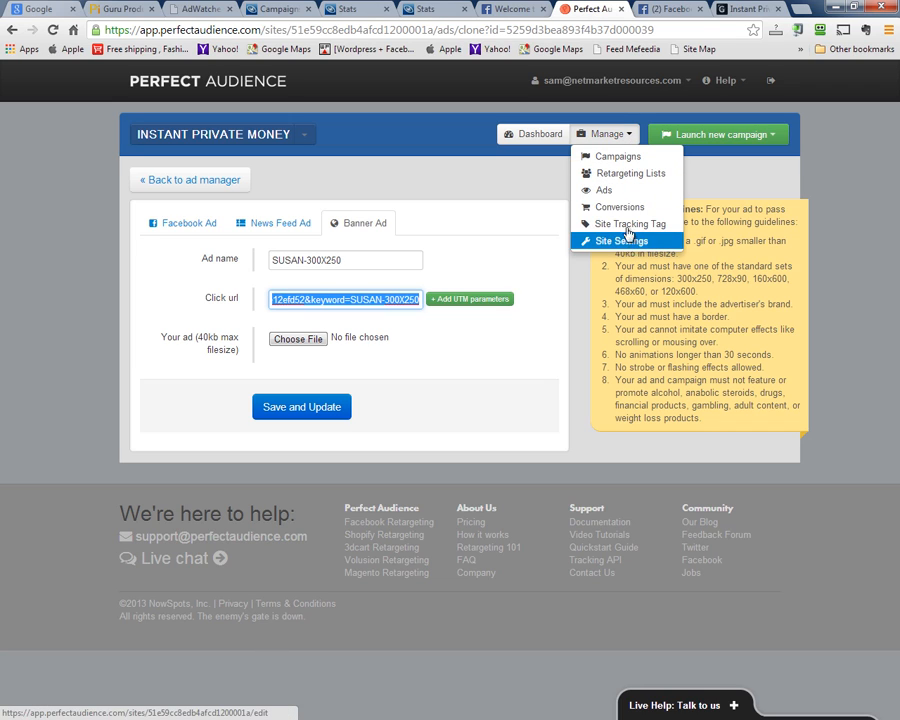
# Browse Campaigns, Retargeting Lists and Ads, trying the Facebook, News Feed and Banner filters
pyautogui.click(618, 170)
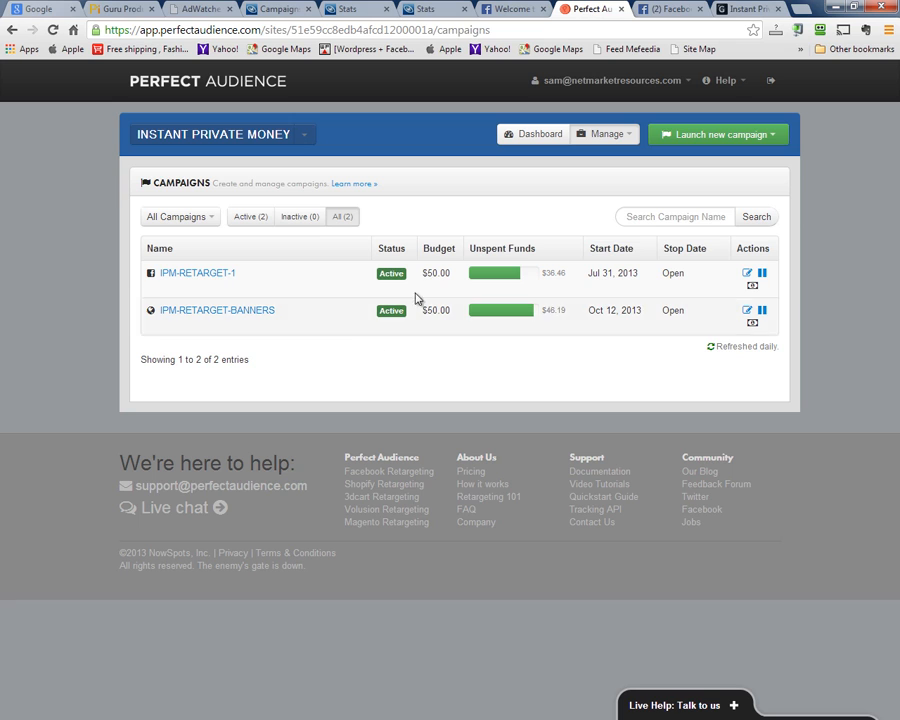
pyautogui.click(606, 134)
pyautogui.click(608, 172)
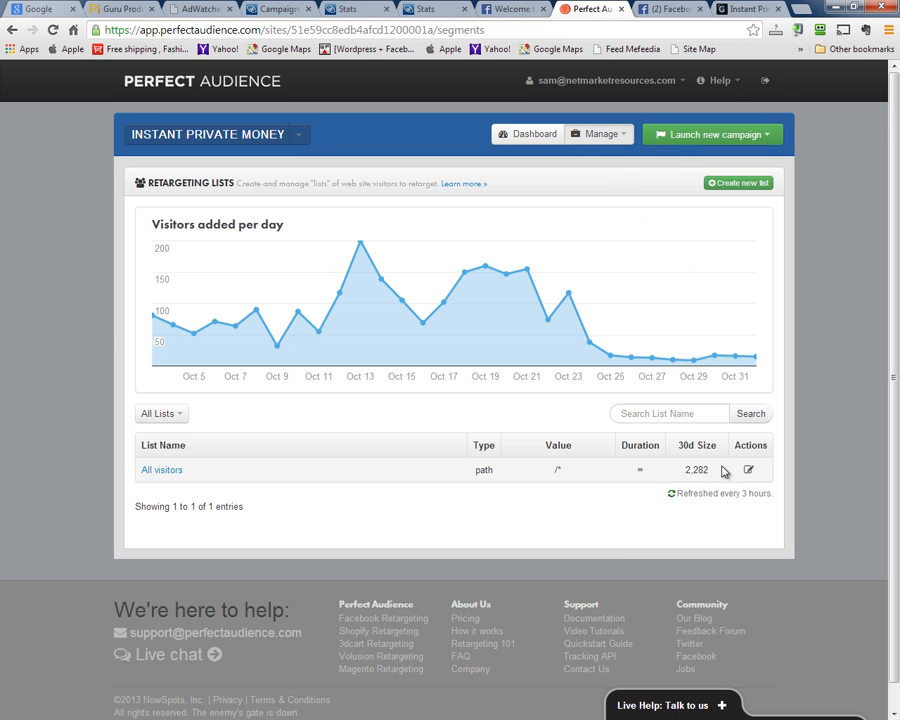
pyautogui.click(620, 135)
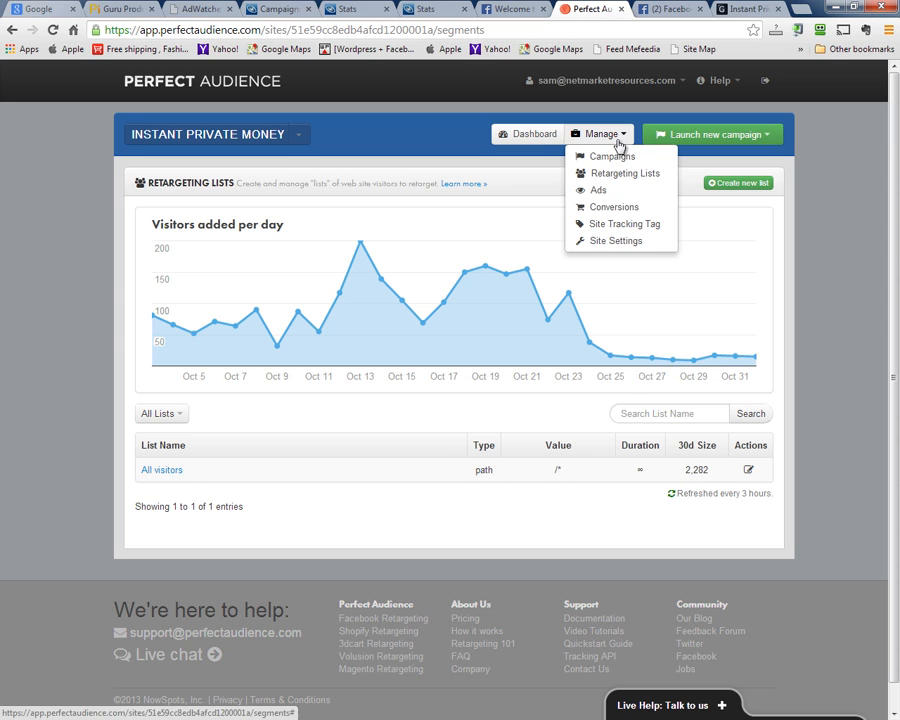
pyautogui.click(605, 192)
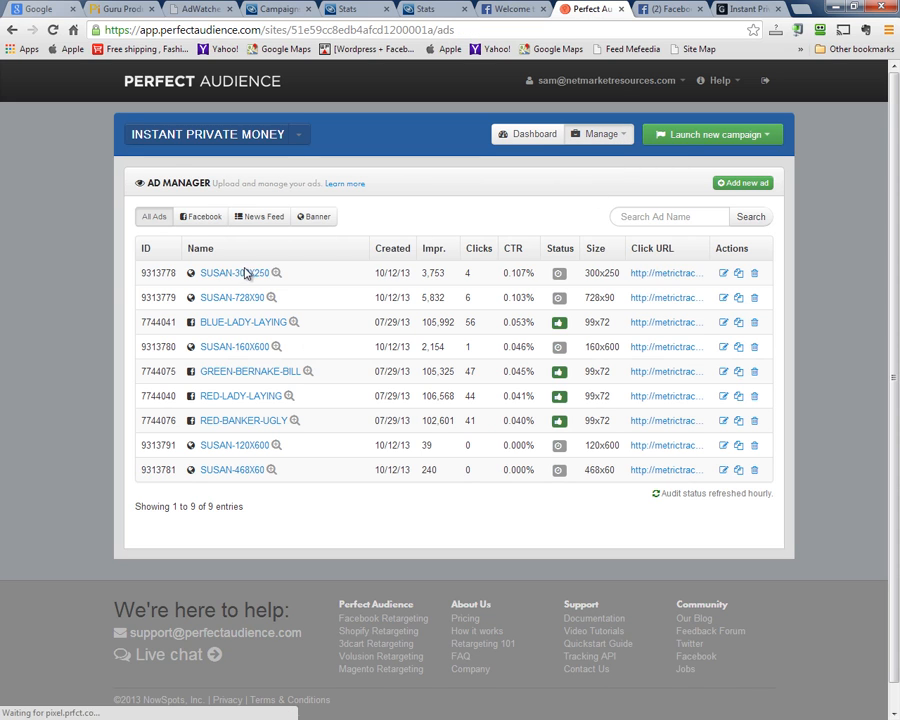
pyautogui.click(200, 222)
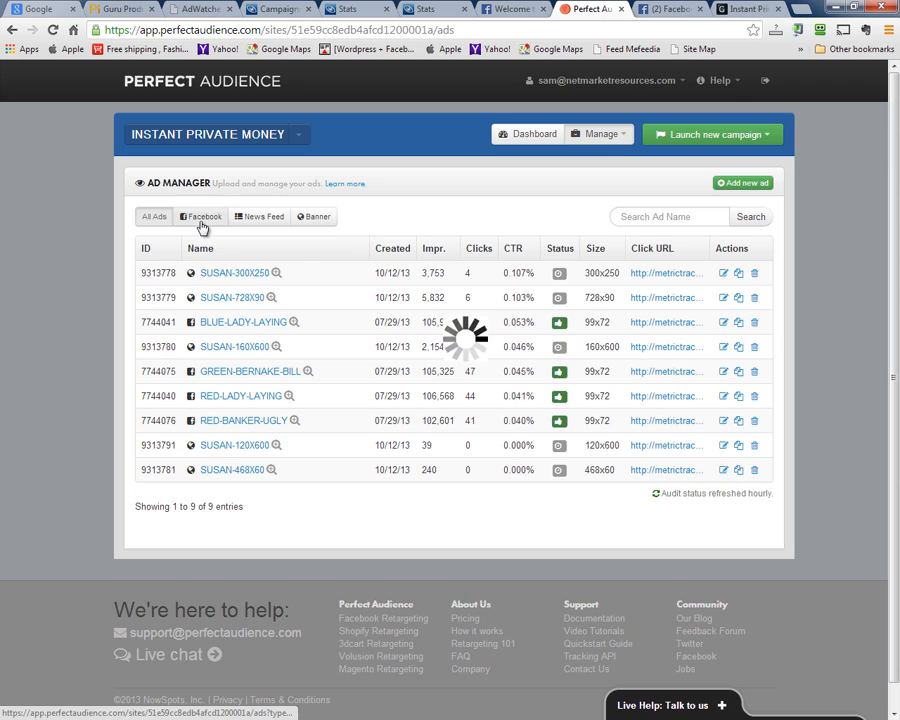
pyautogui.click(257, 222)
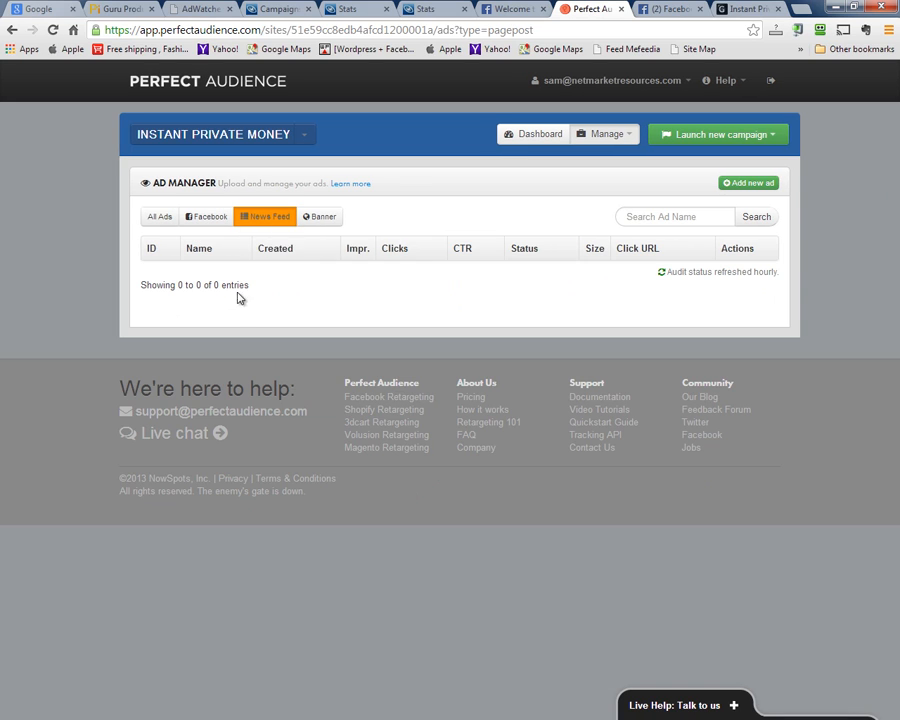
pyautogui.click(306, 218)
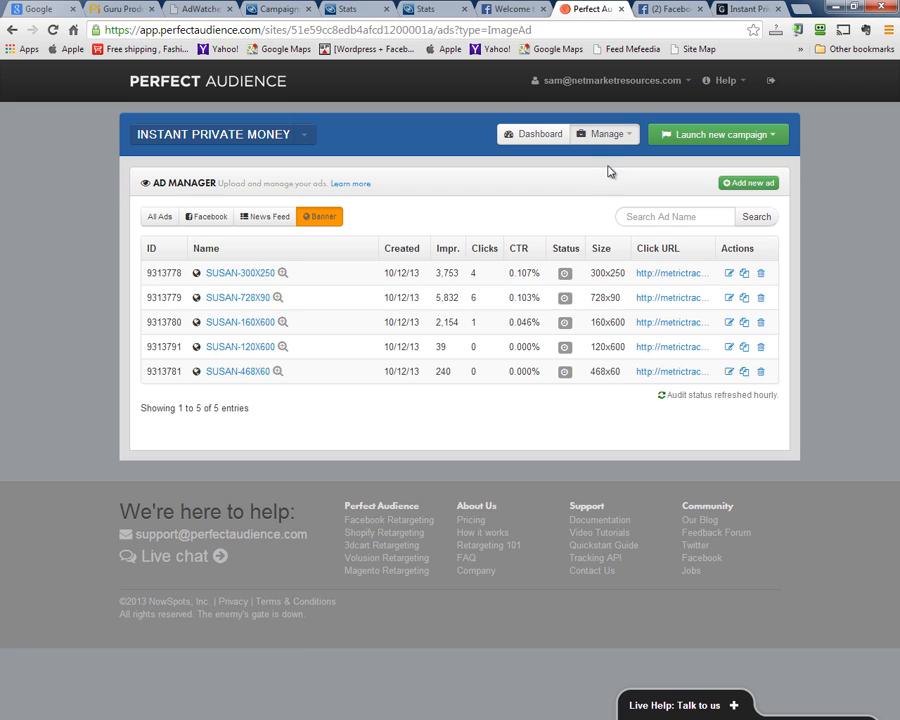
# Open Manage > Conversions and scroll through the three goals and recent conversions
pyautogui.click(624, 136)
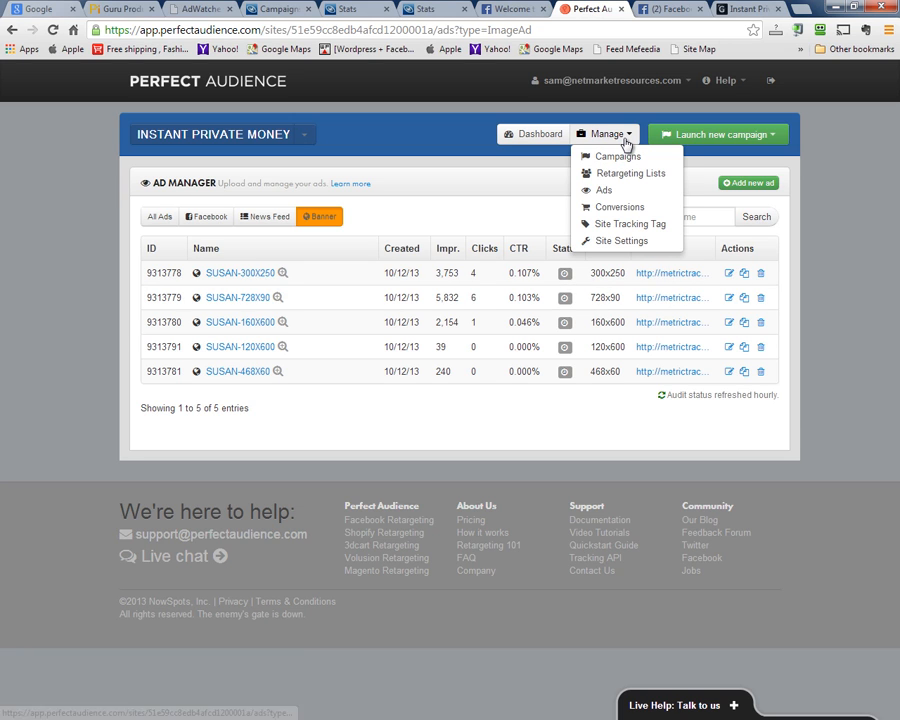
pyautogui.click(618, 209)
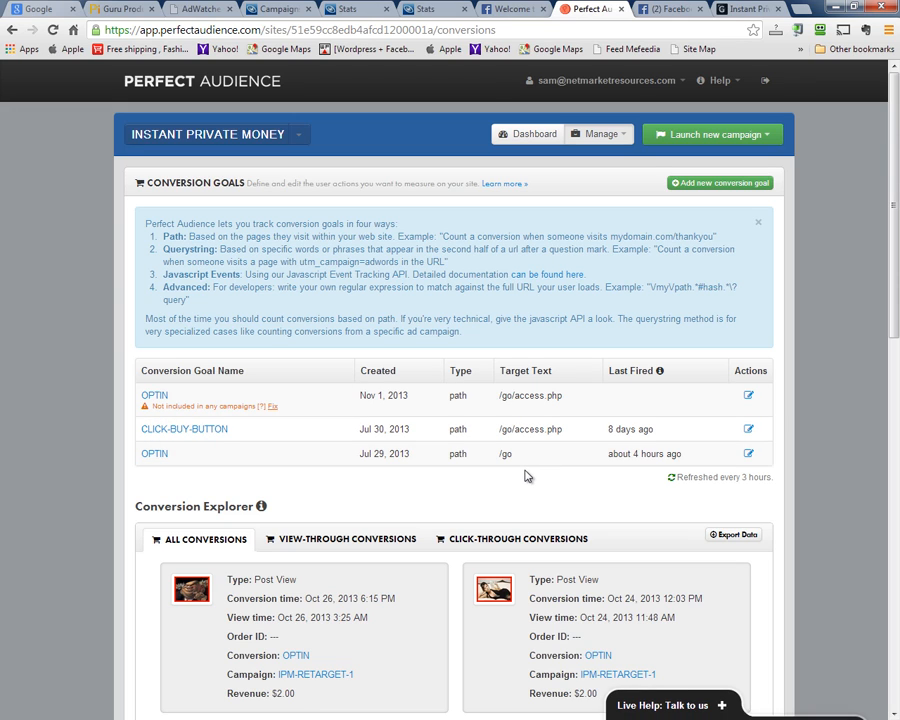
pyautogui.scroll(-2, 540, 467)
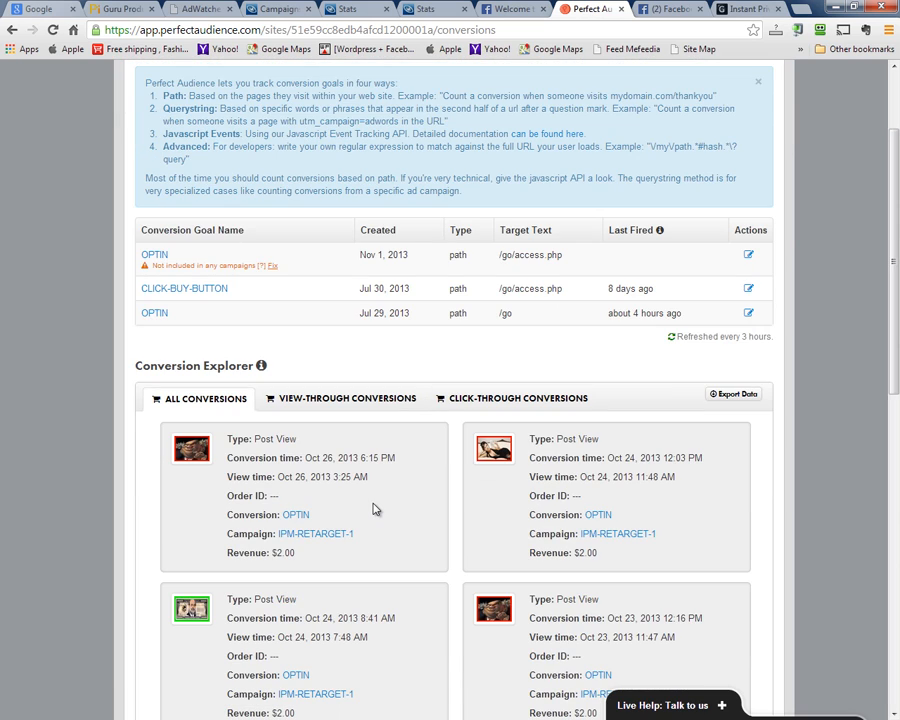
pyautogui.scroll(-2, 372, 508)
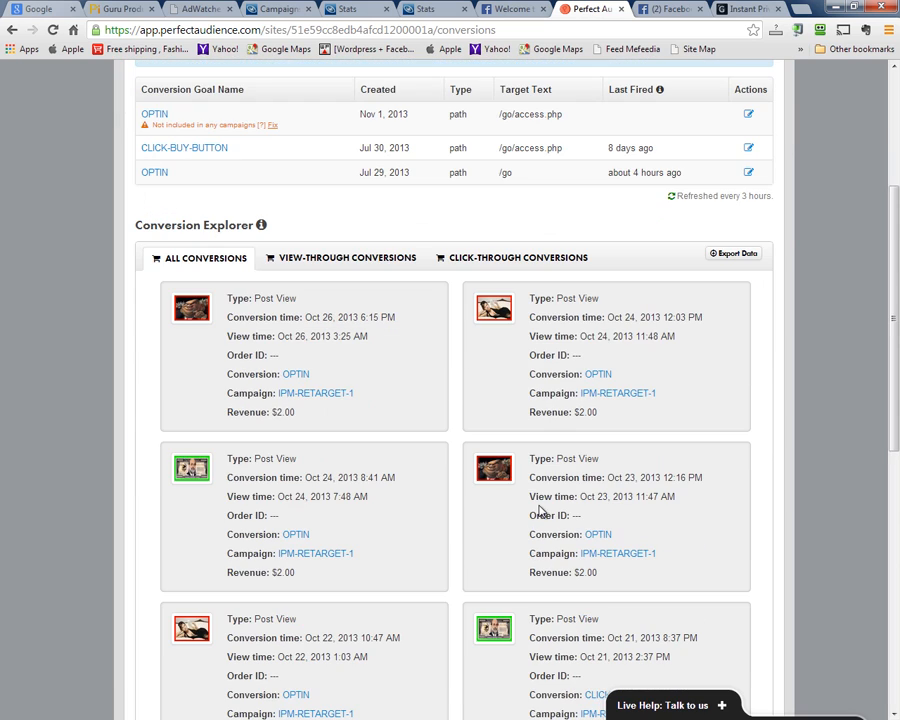
pyautogui.scroll(-3, 660, 543)
pyautogui.scroll(-3, 600, 535)
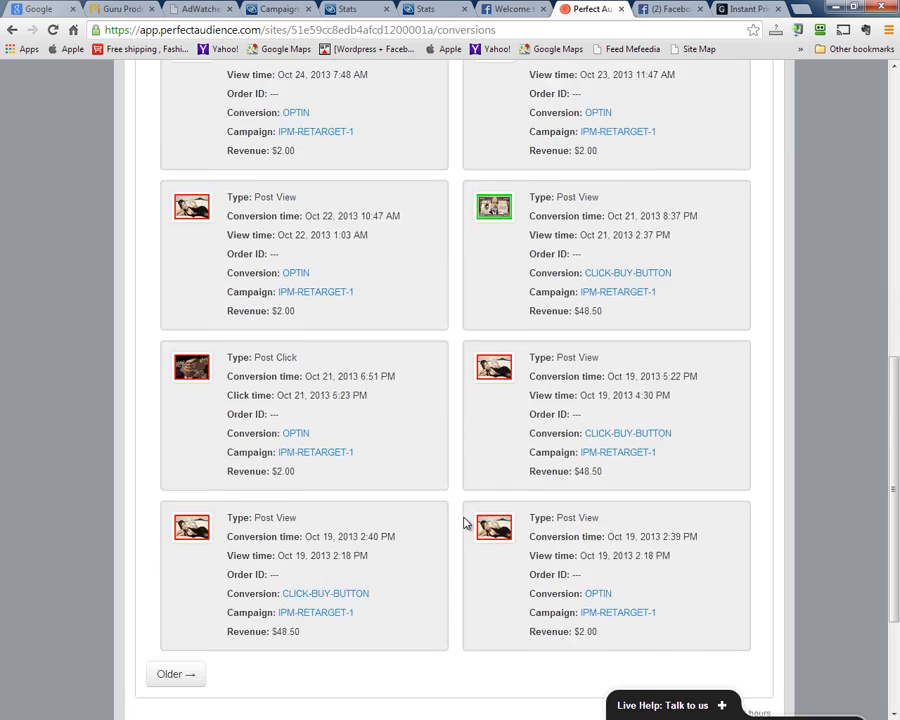
pyautogui.scroll(15, 464, 521)
pyautogui.click(590, 137)
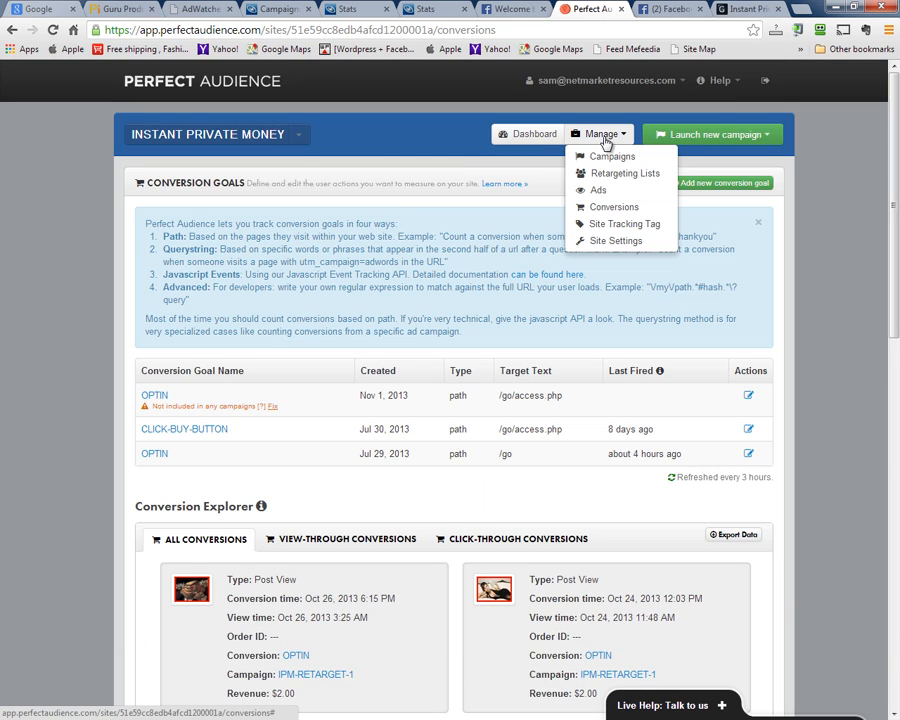
# Open the Site Tracking Tag page and select the 19.99 revenue value in the code
pyautogui.click(606, 228)
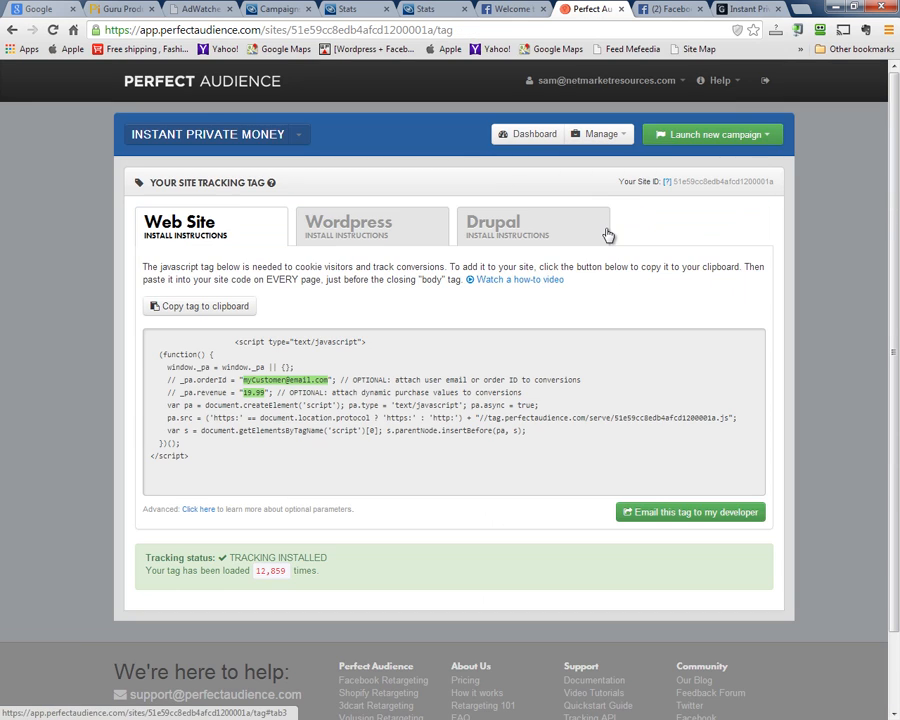
pyautogui.moveTo(181, 463); pyautogui.dragTo(160, 363)
pyautogui.click(211, 453)
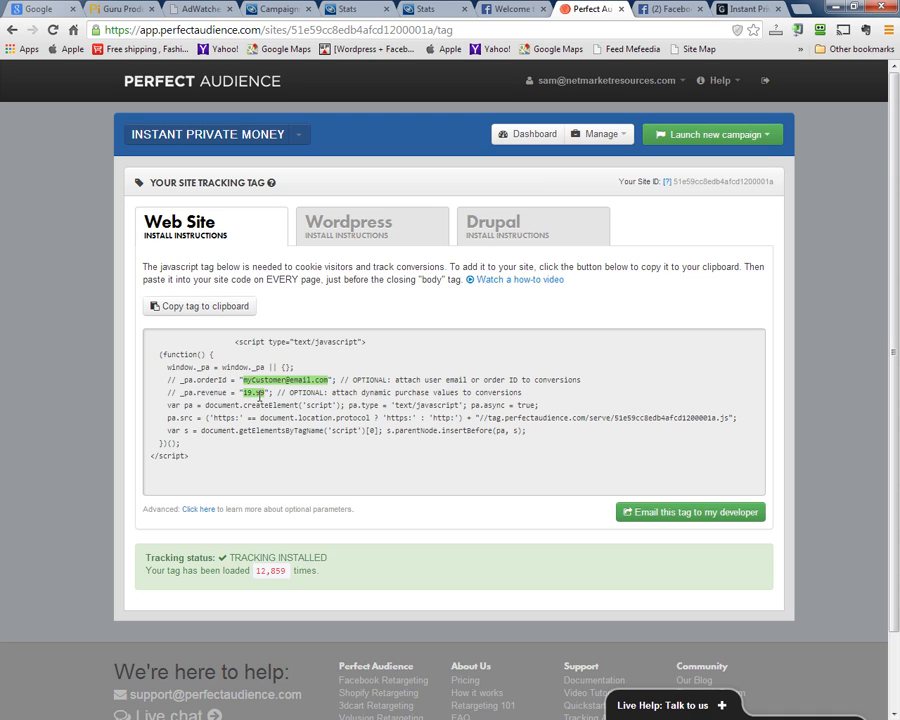
pyautogui.doubleClick(172, 392)
pyautogui.doubleClick(243, 393)
pyautogui.moveTo(241, 397); pyautogui.dragTo(245, 399)
# Go to Manage > Site Settings
pyautogui.click(600, 134)
pyautogui.click(621, 224)
pyautogui.click(605, 134)
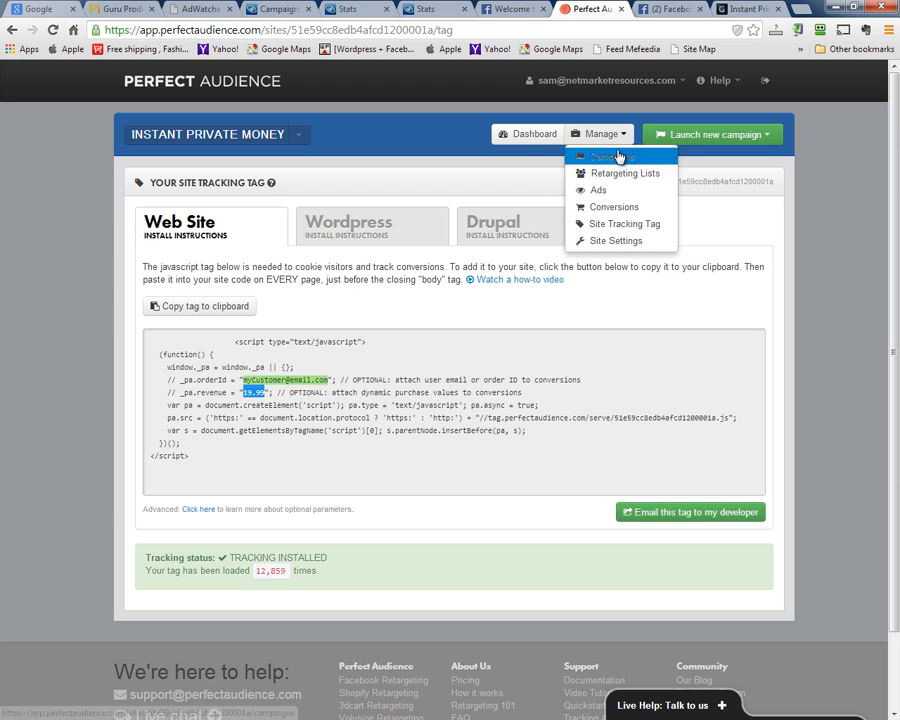
pyautogui.click(606, 241)
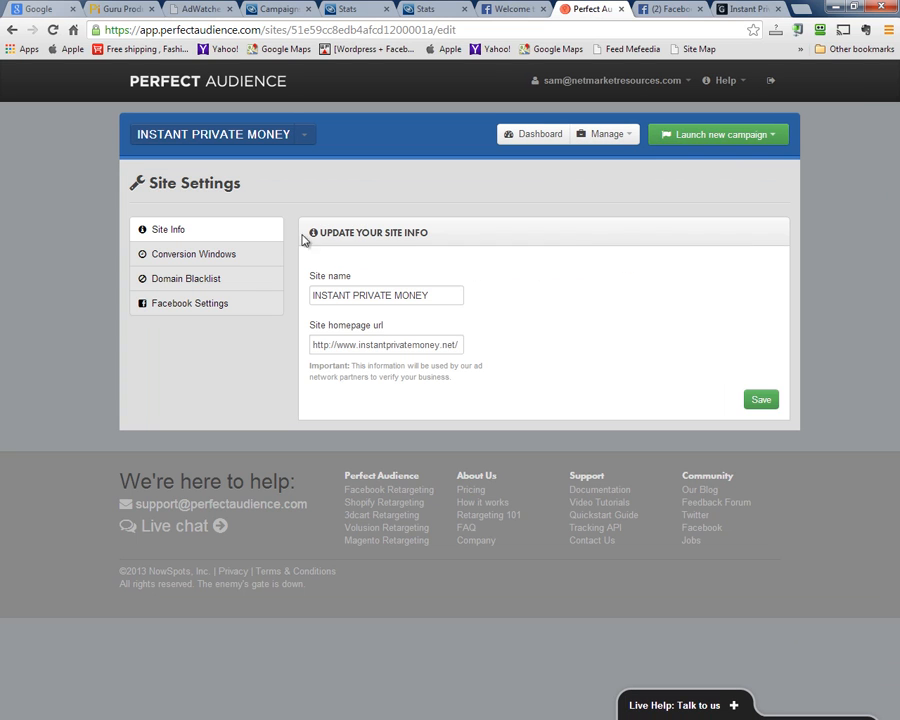
# Check Conversion Windows, Domain Blacklist and Facebook Settings, then return to the Dashboard
pyautogui.click(207, 257)
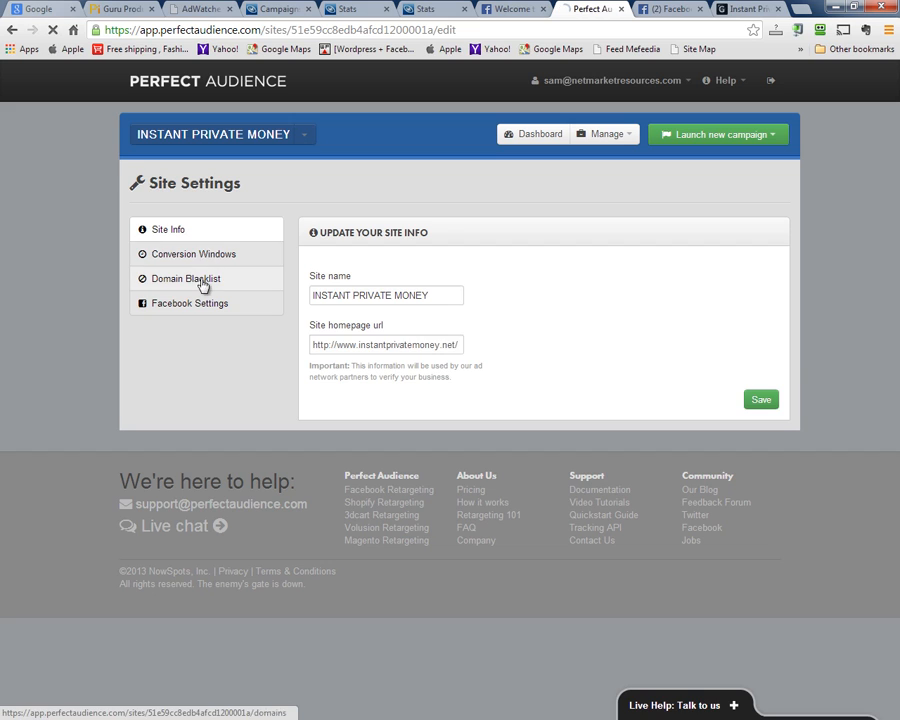
pyautogui.click(203, 284)
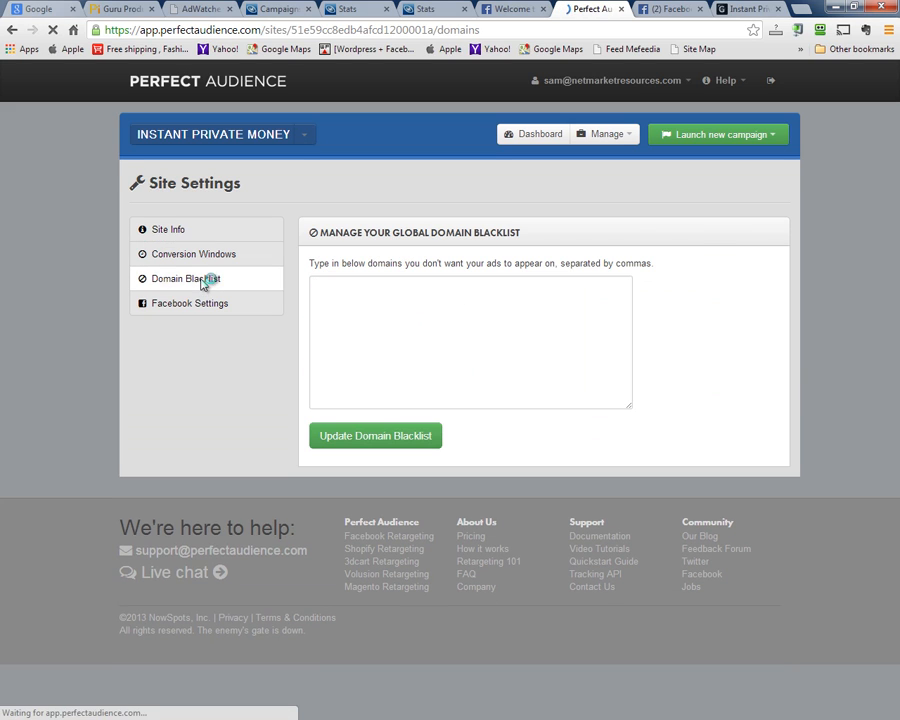
pyautogui.click(362, 298)
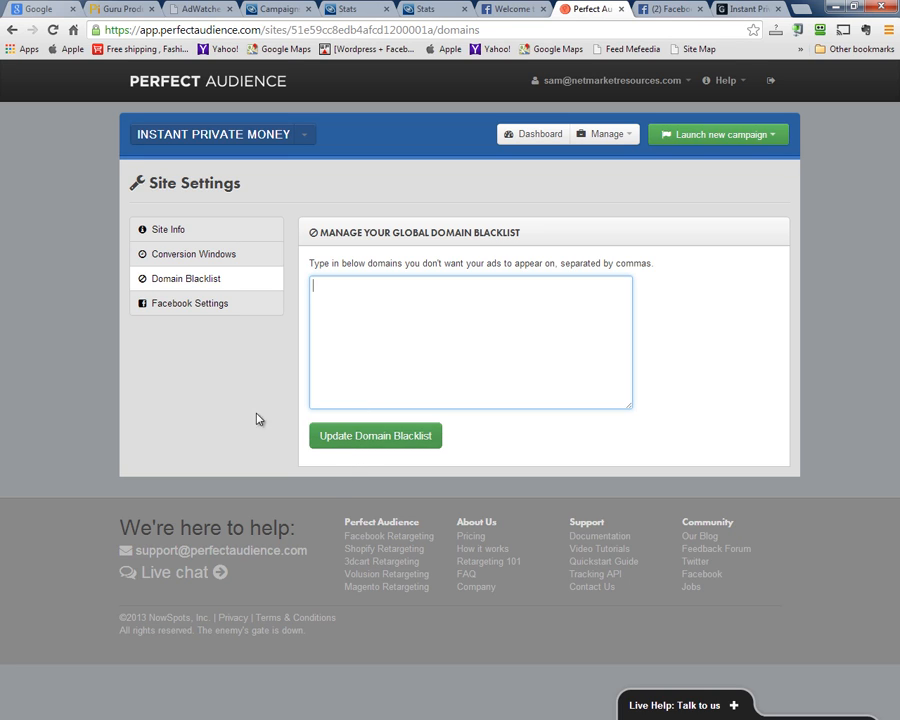
pyautogui.click(229, 306)
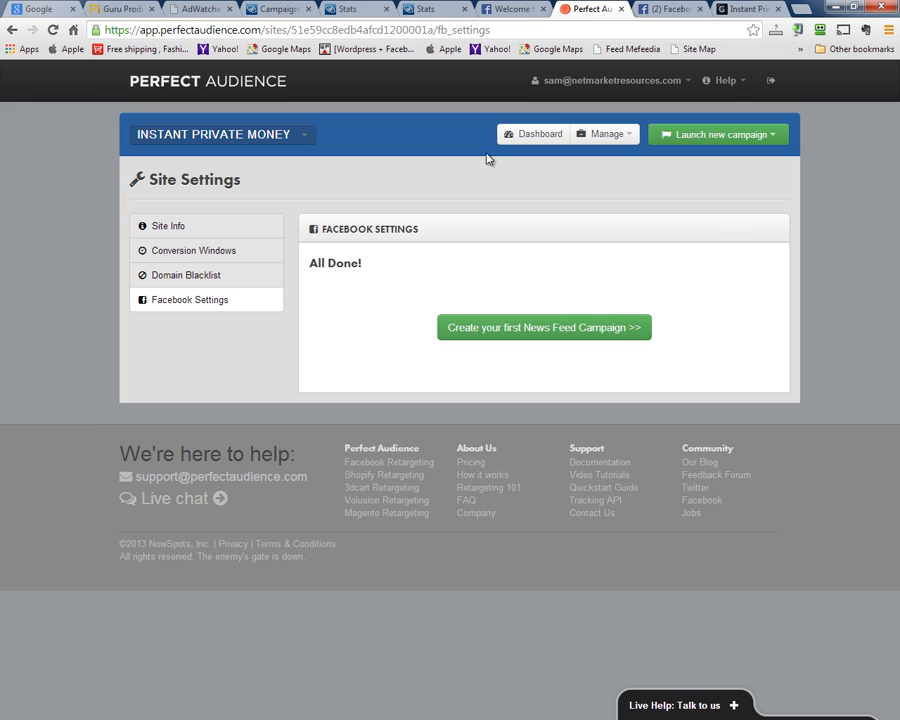
pyautogui.click(520, 136)
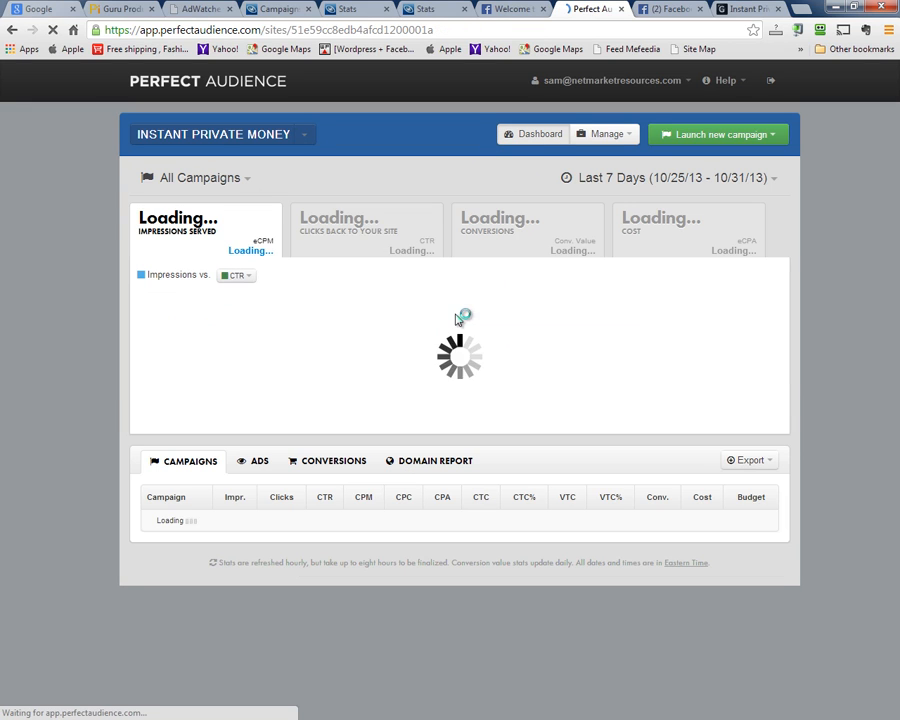